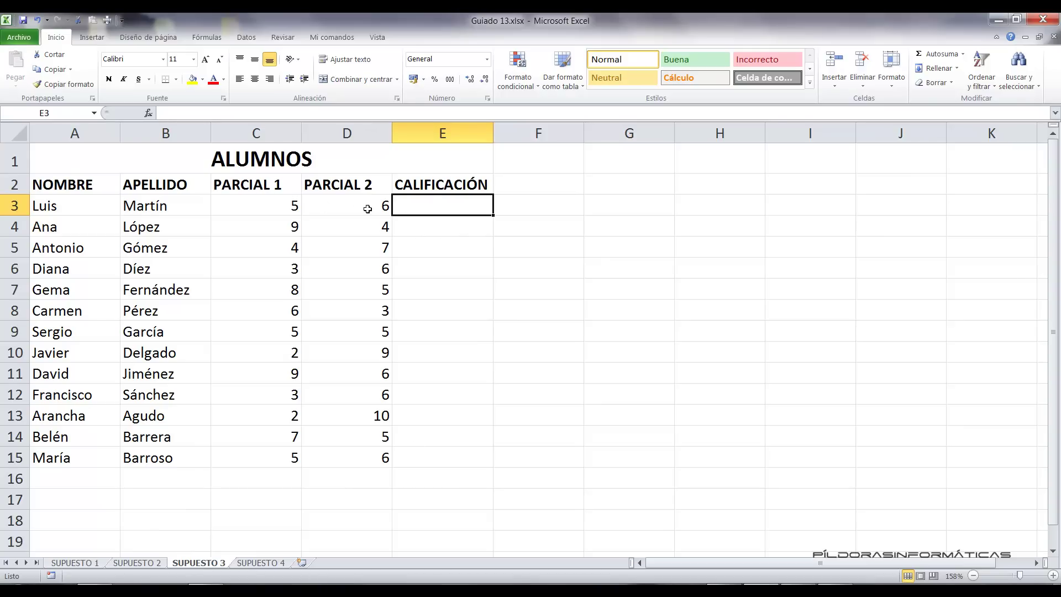
click(251, 209)
click(325, 198)
click(289, 205)
click(345, 207)
click(277, 204)
click(337, 207)
Begin an SI formula in cell E3, the first row of the CALIFICACIÓN column.
click(438, 208)
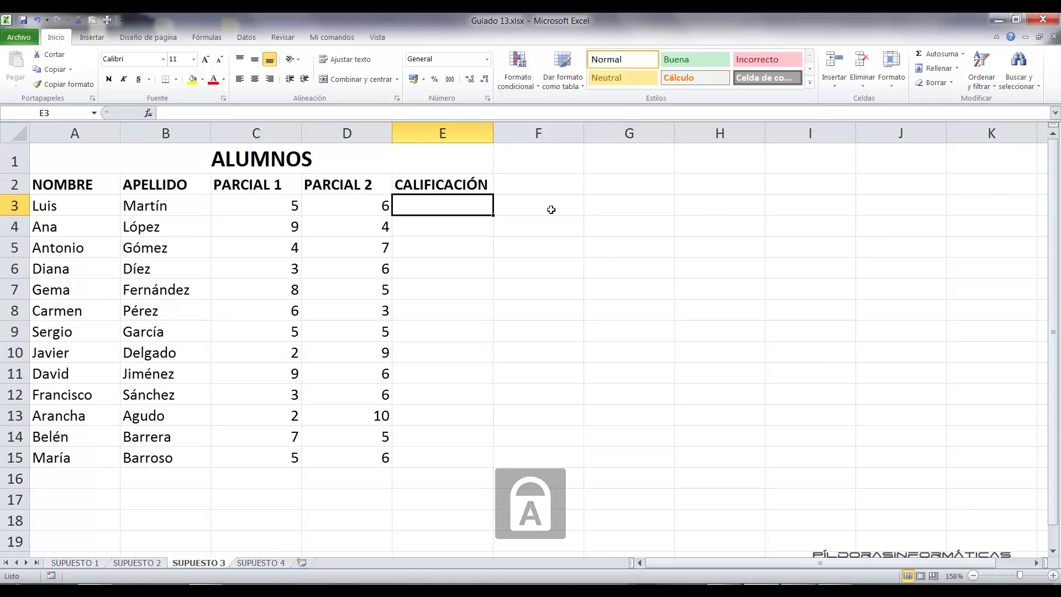
text(=)
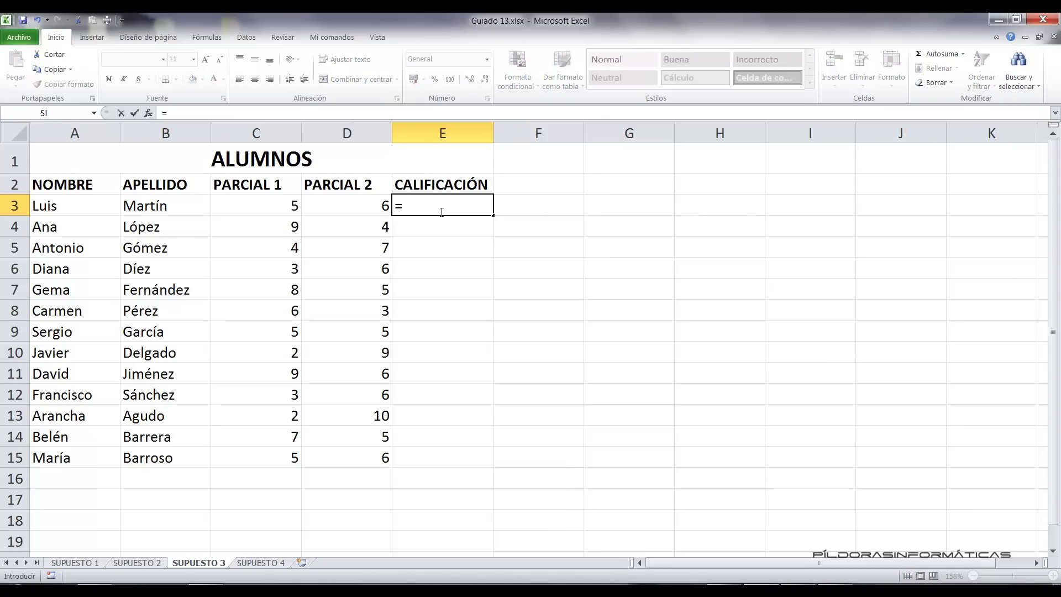
text(SI)
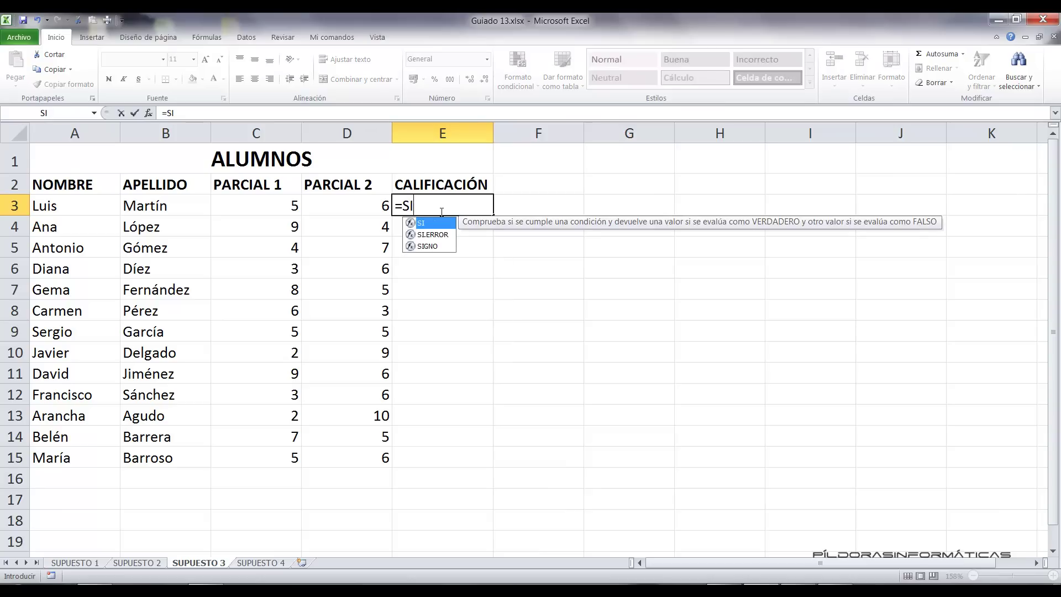
text(()
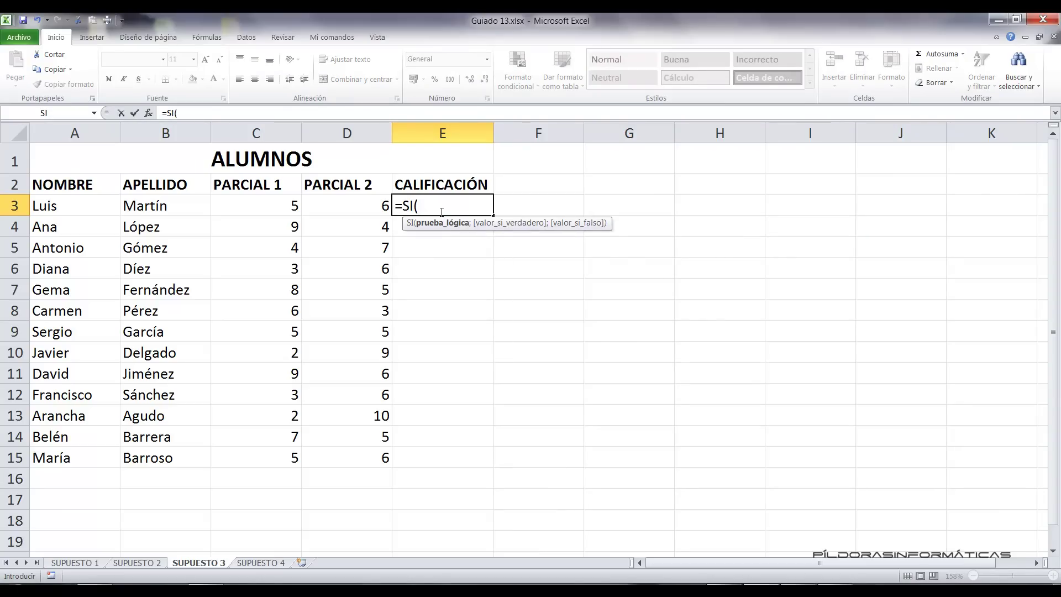
drag(409, 240, 615, 242)
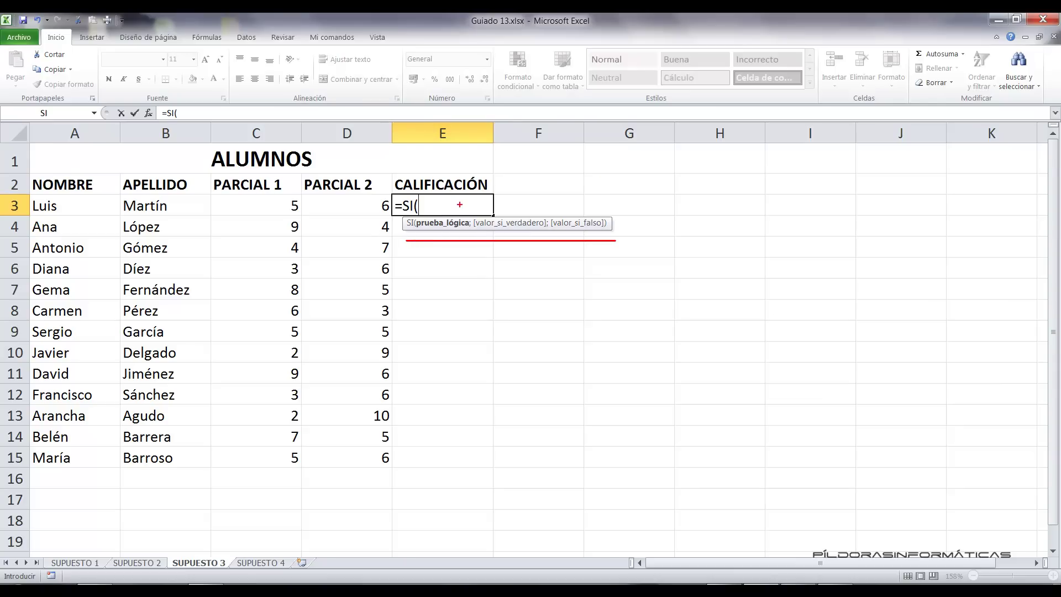
mouse_move(450, 235)
mouse_down()
mouse_move(524, 360)
mouse_move(500, 435)
mouse_up()
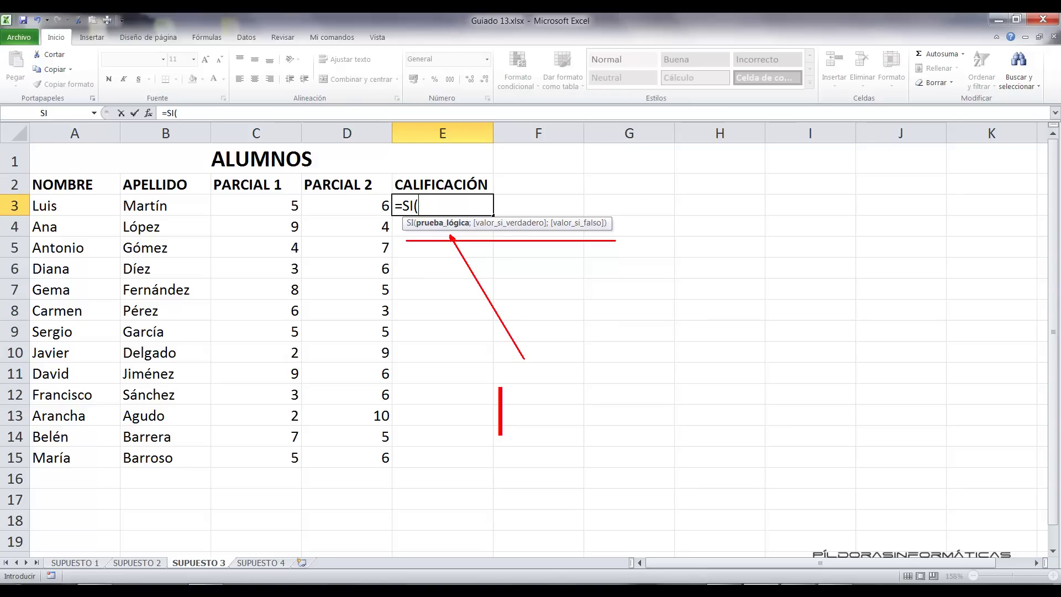
text(PROMEDIO()
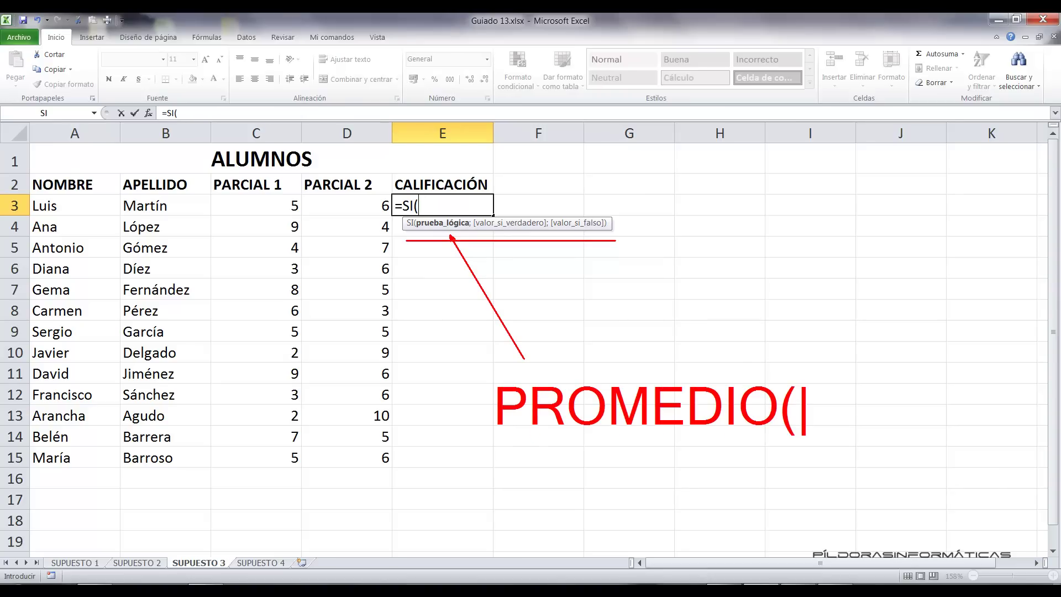
text(C3)
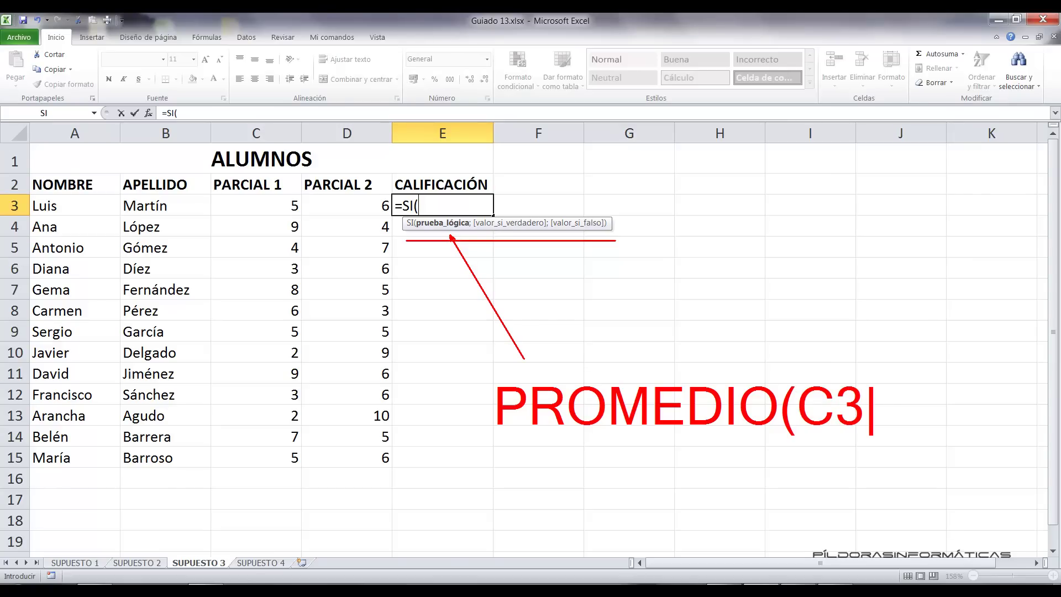
text(:D3))
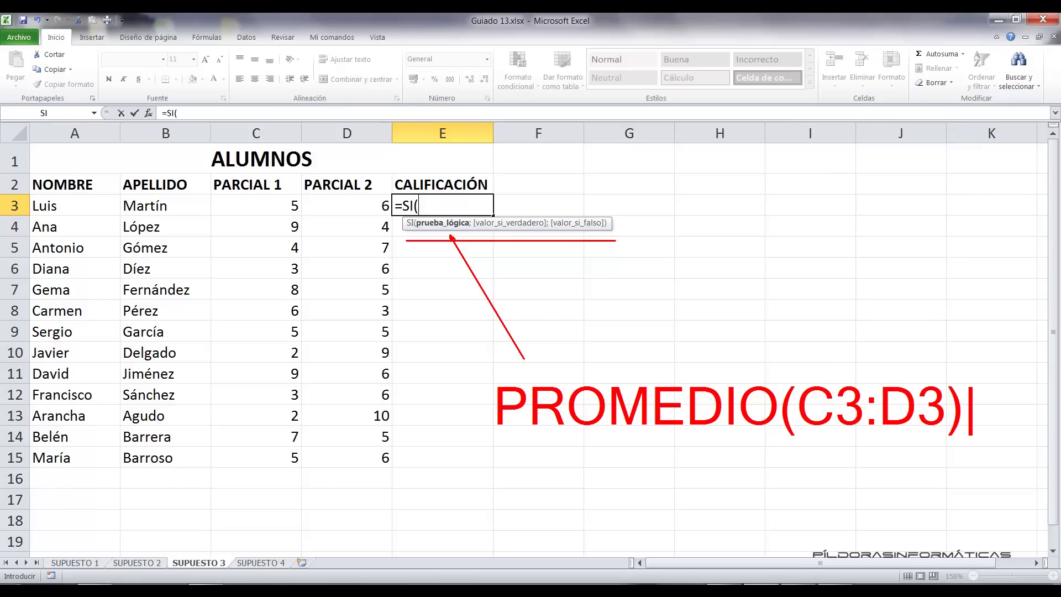
key(Return)
text(>)
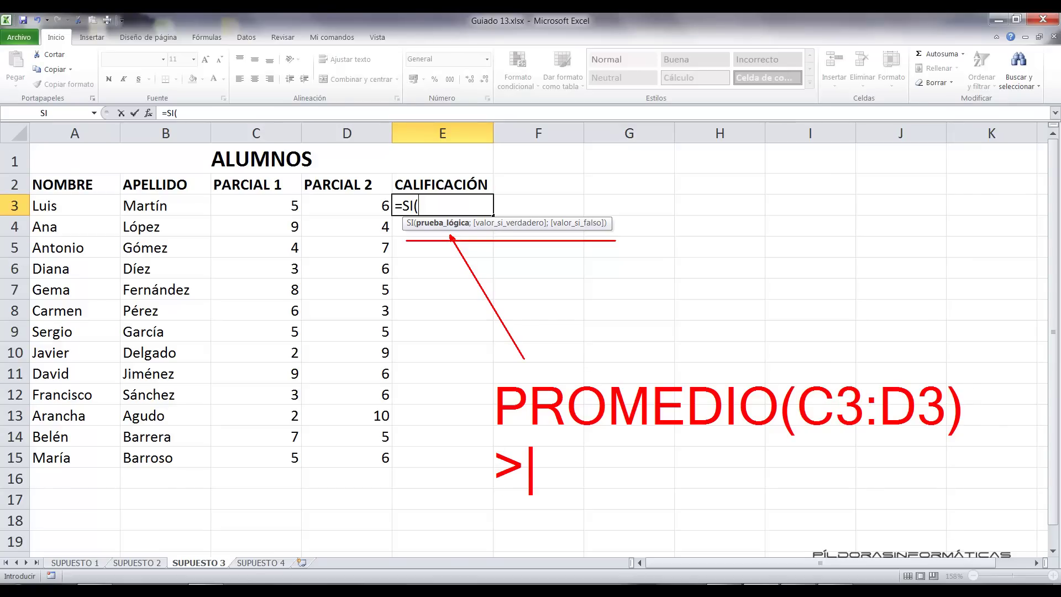
text(=5)
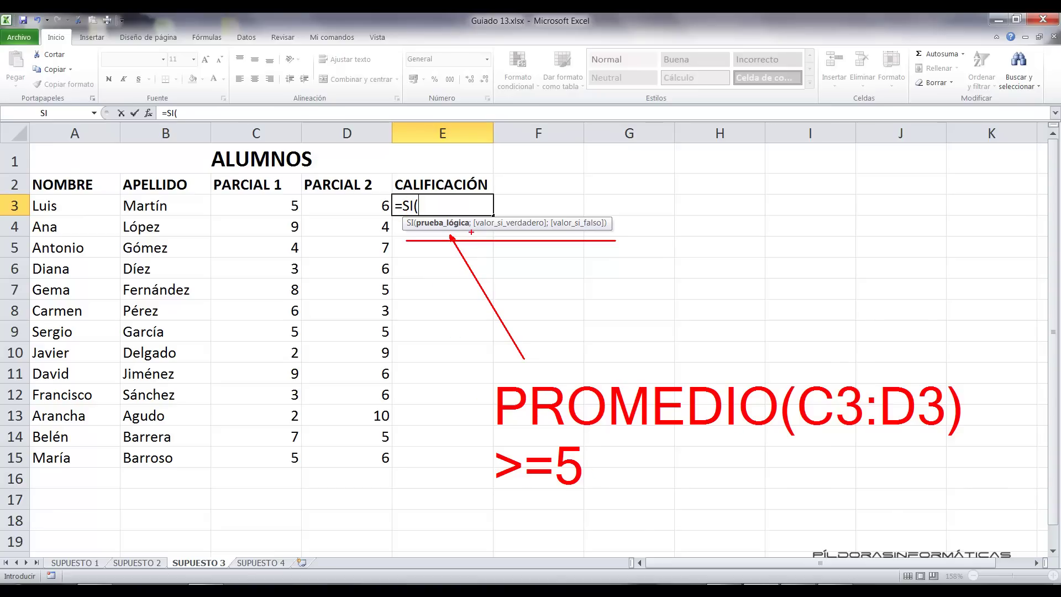
key(Escape)
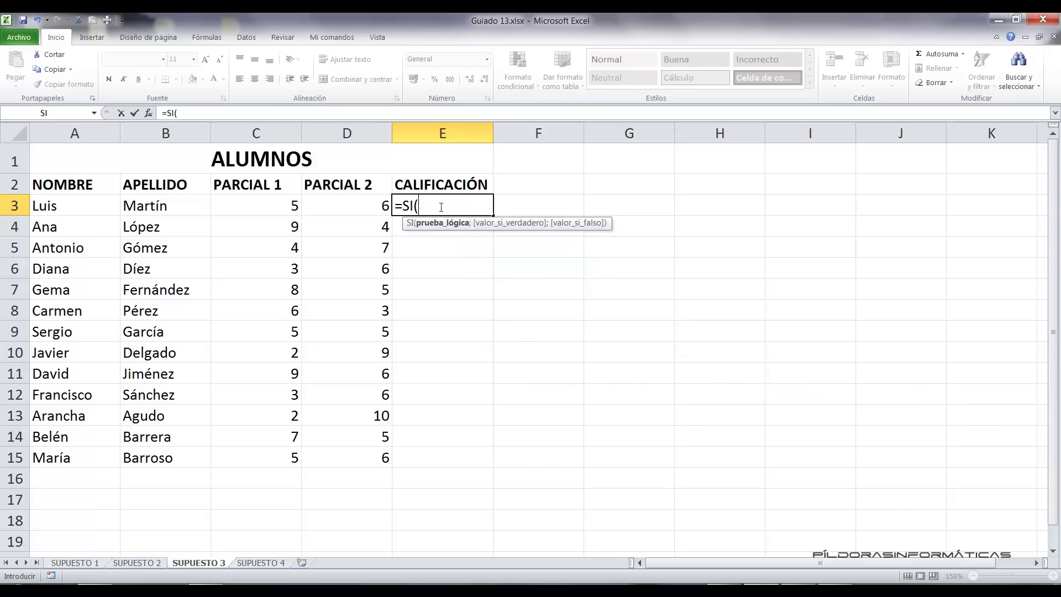
Enter PROMEDIO(C3:D3)>=5 as the logical test of the SI formula in E3.
text(PROMEDIO)
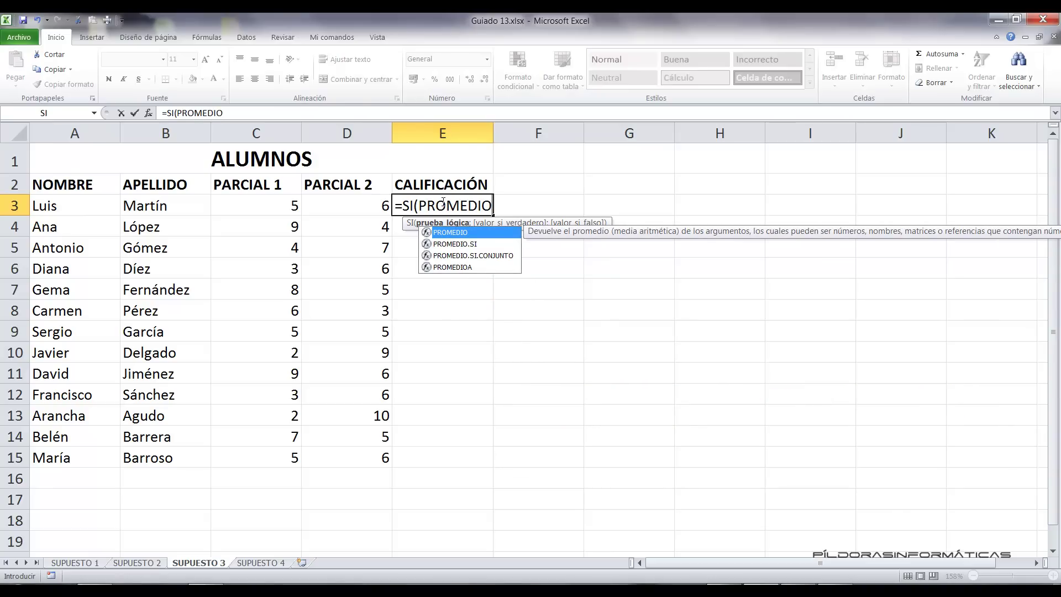
text(()
drag(249, 204, 316, 205)
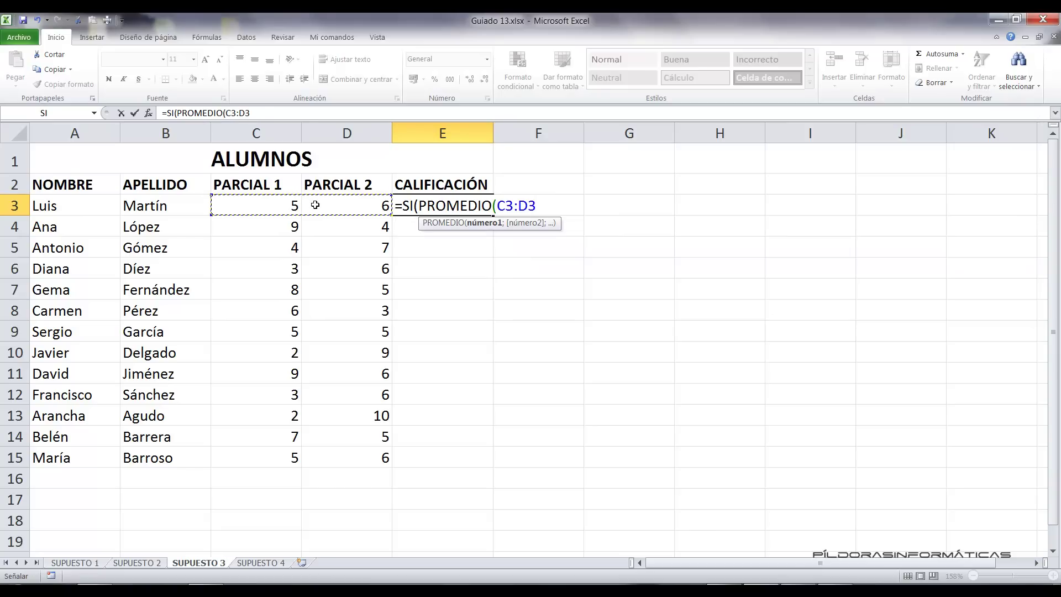
text()>=5)
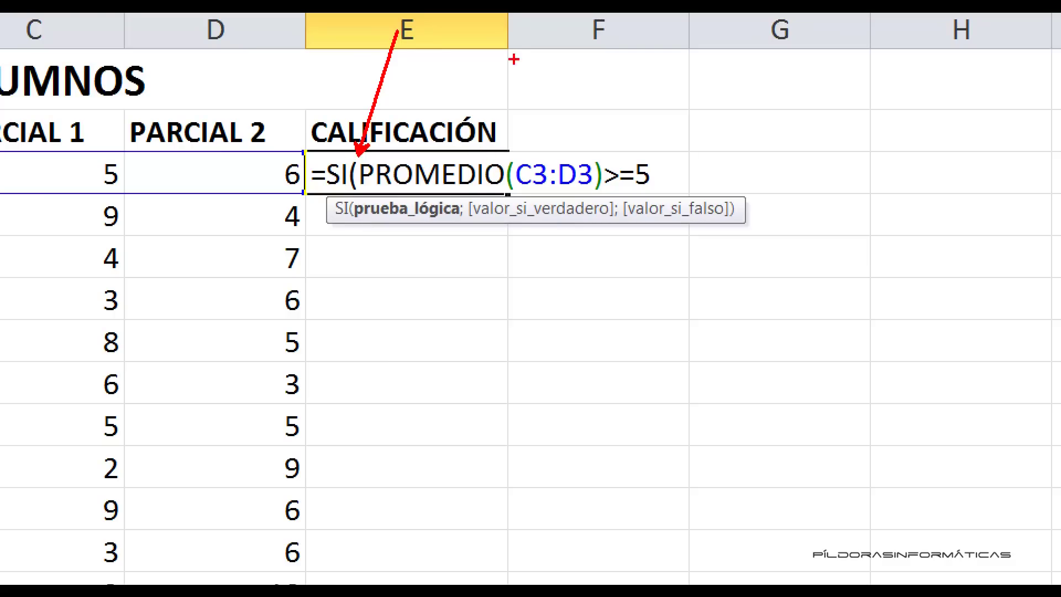
drag(513, 160, 541, 67)
drag(595, 158, 595, 63)
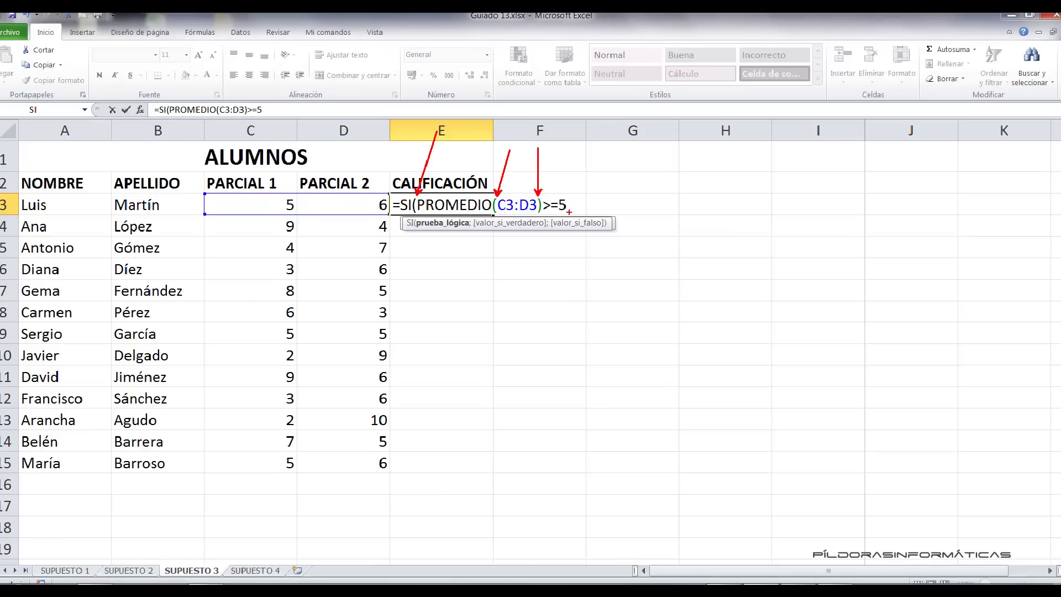
Add "APROBADO" as the true value and "SUSPENSO" as the false value, and close the SI formula.
text(;")
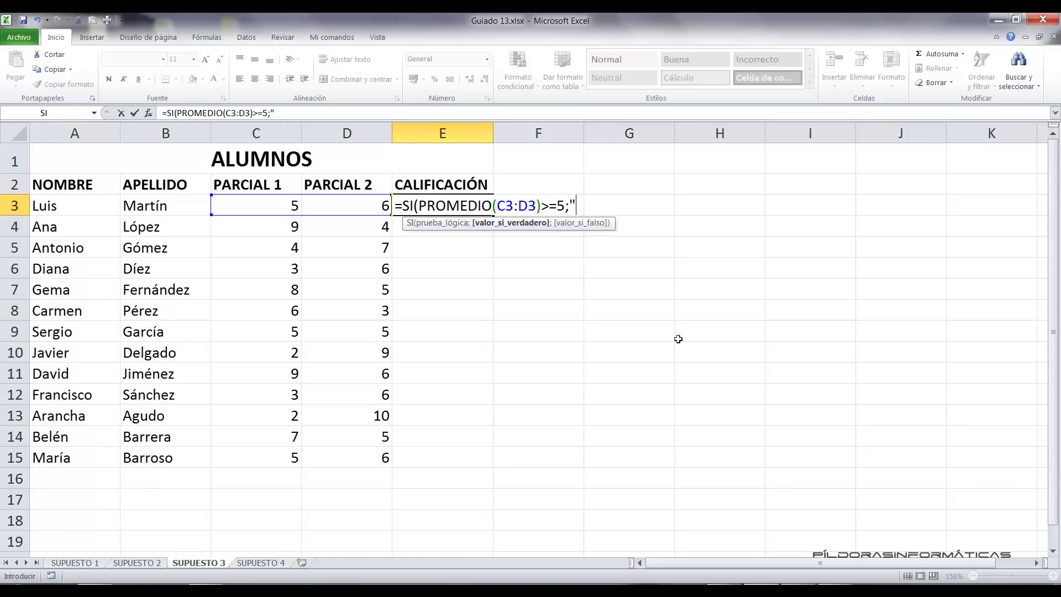
text(APROBADO")
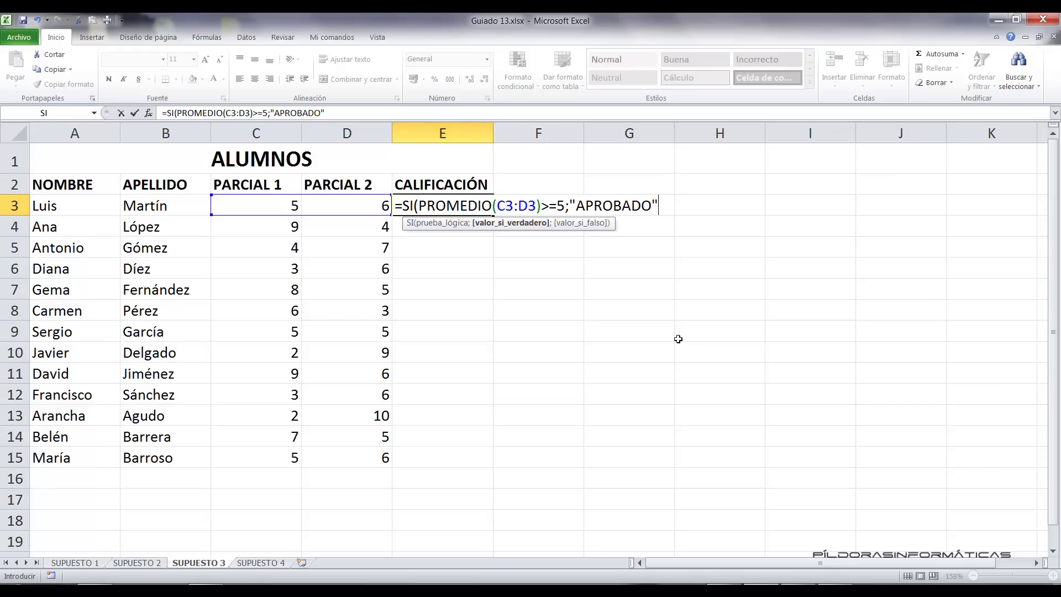
text(;")
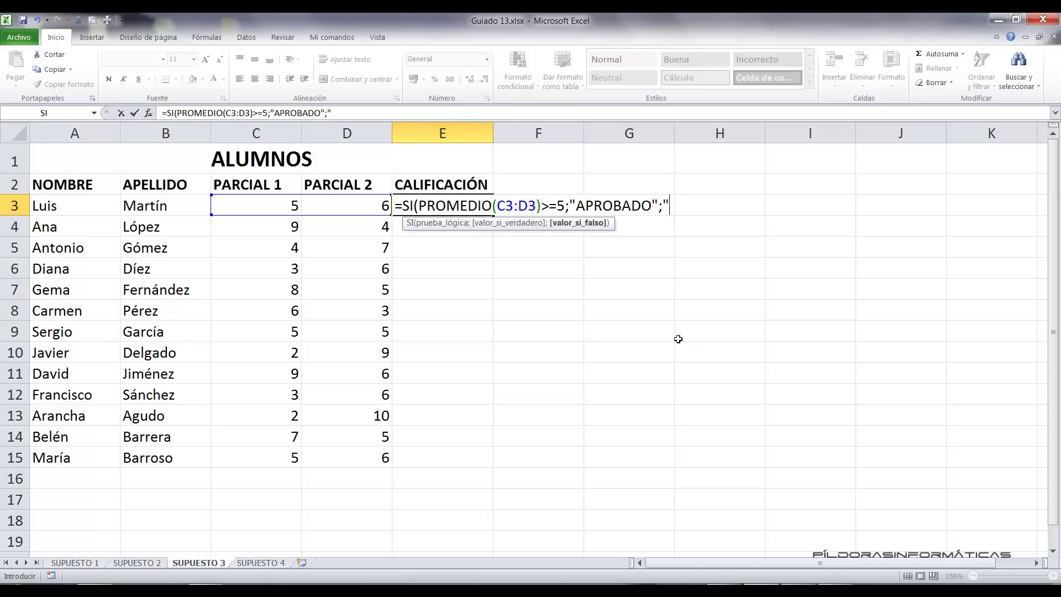
text(SUSPENSO")
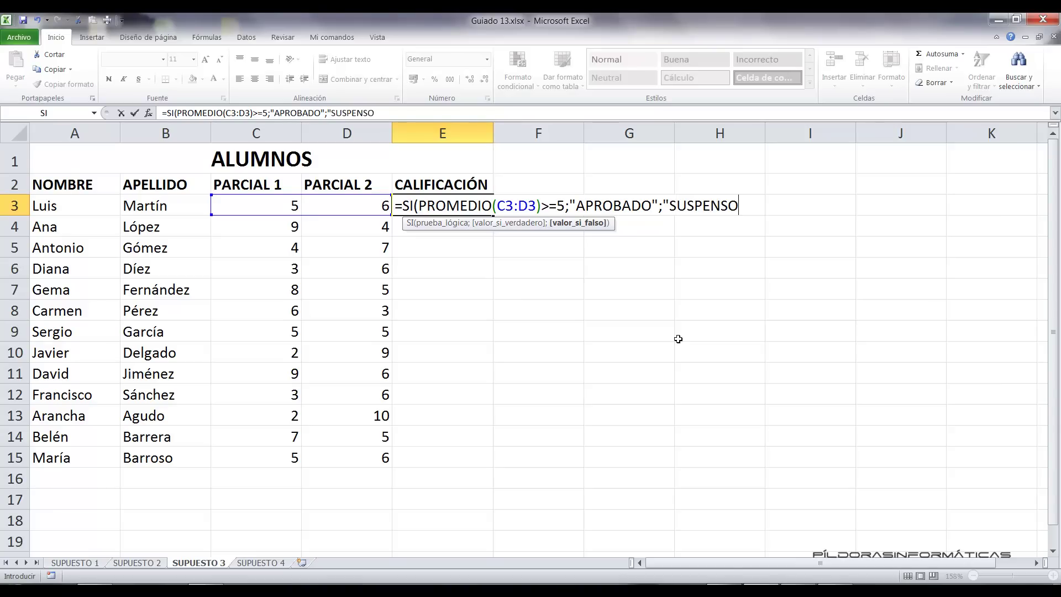
text())
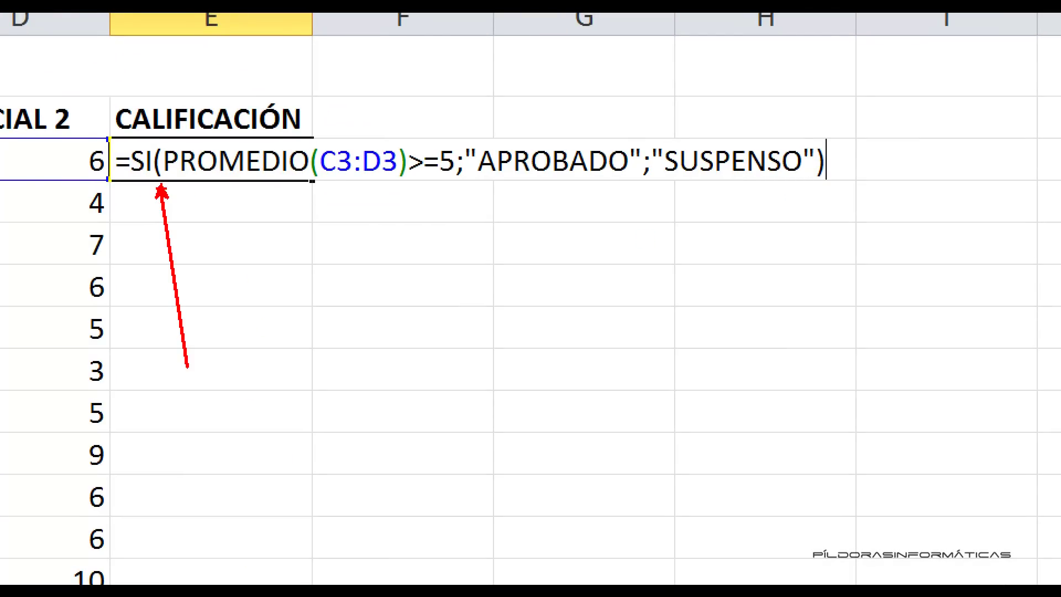
drag(820, 194, 806, 468)
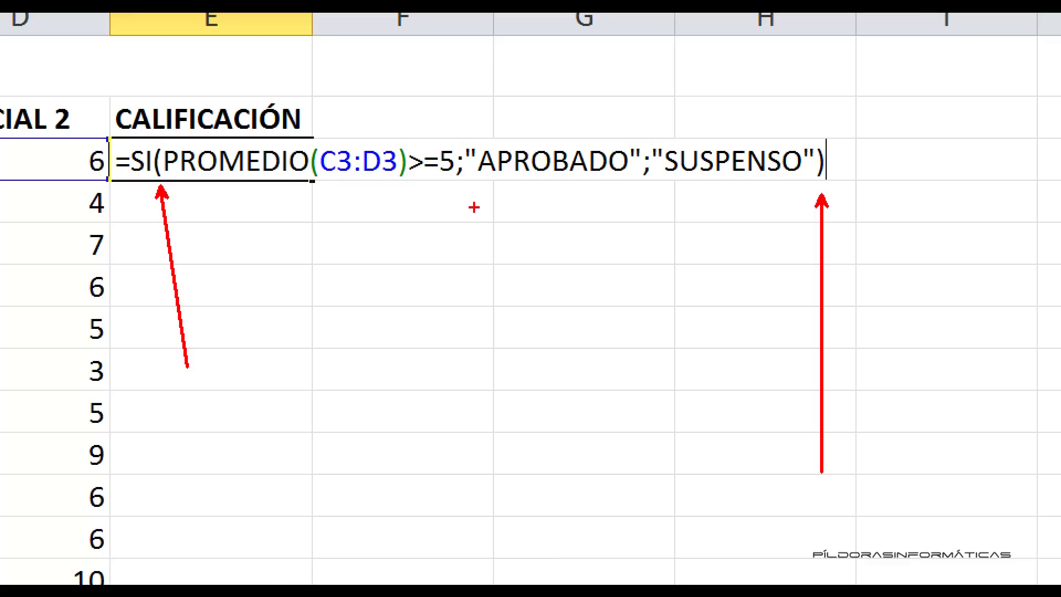
mouse_move(171, 189)
mouse_down()
mouse_move(619, 188)
mouse_move(729, 200)
mouse_move(806, 188)
mouse_up()
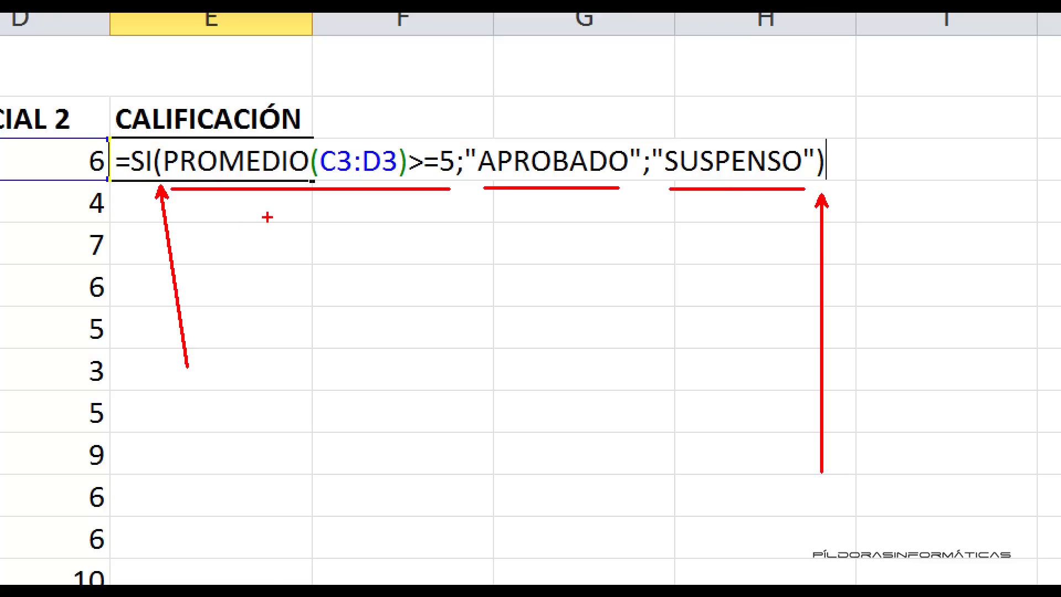
mouse_move(293, 206)
mouse_down()
mouse_move(340, 306)
mouse_move(343, 343)
mouse_up()
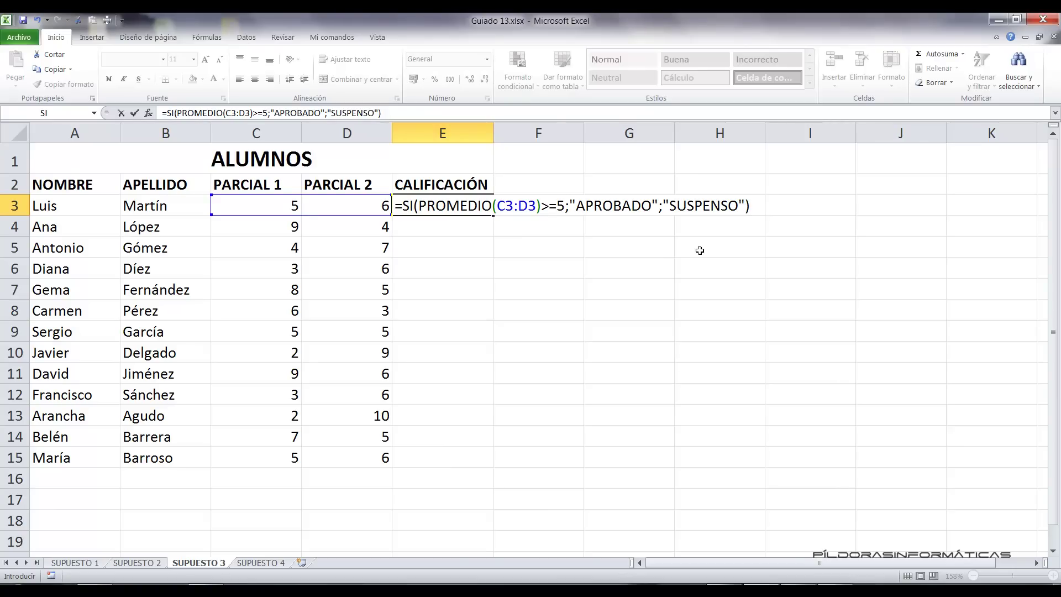
Commit the SI formula in E3 and fill it down through E15.
key(Return)
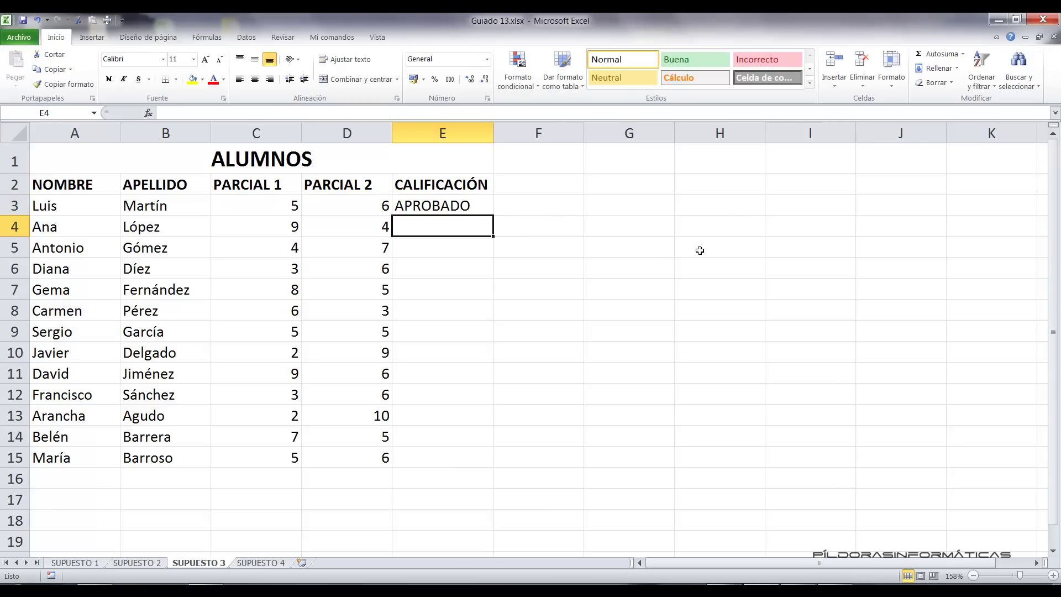
click(484, 205)
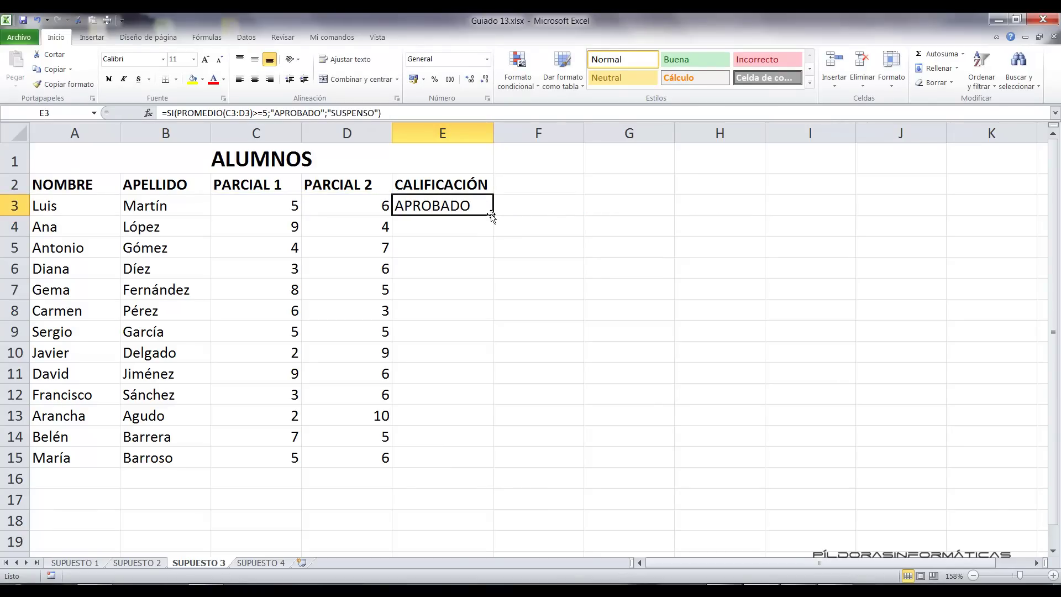
drag(492, 214, 444, 460)
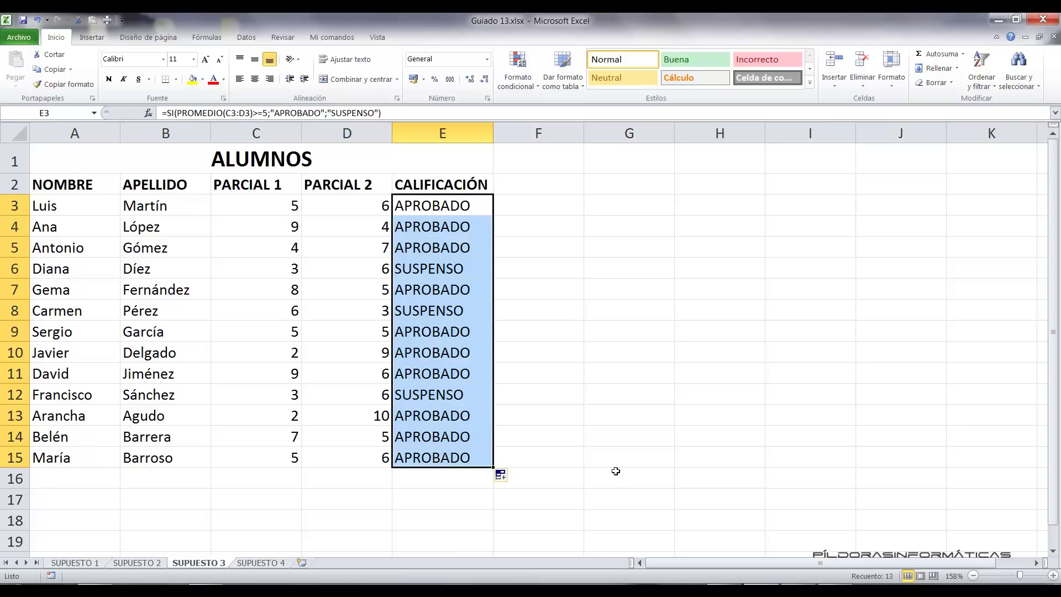
click(497, 334)
click(427, 226)
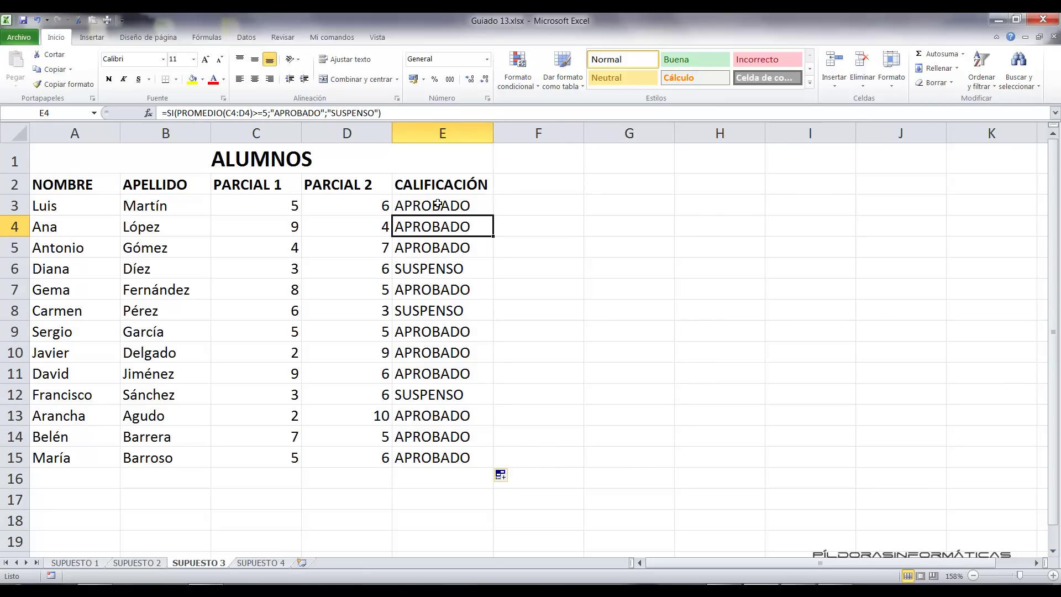
Apply an Es igual a conditional format to column E for SUSPENSO, using Relleno rojo claro con texto rojo oscuro.
drag(438, 204, 445, 459)
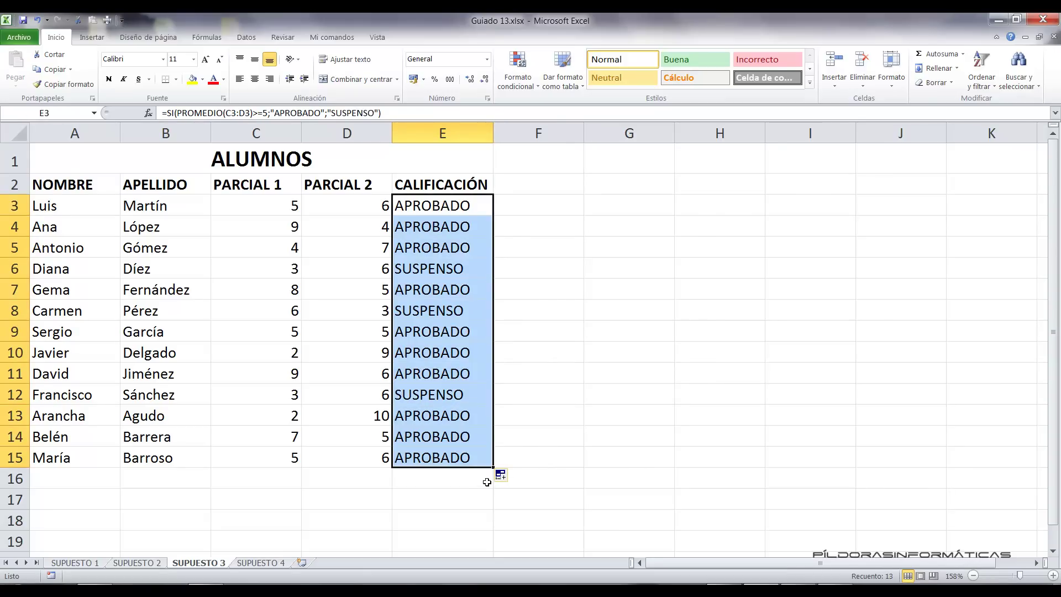
click(453, 134)
click(517, 72)
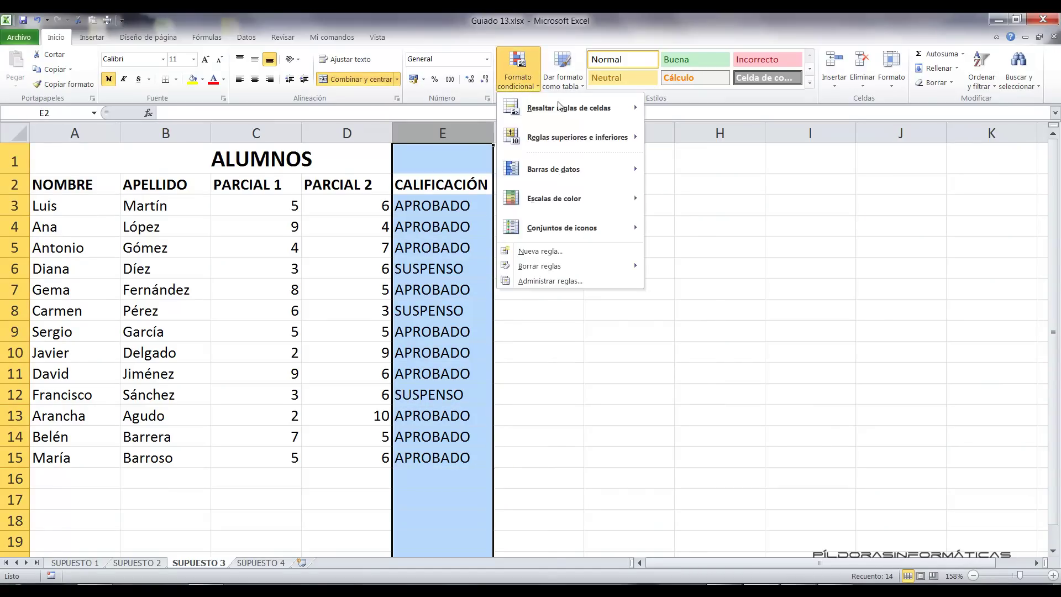
mouse_move(585, 111)
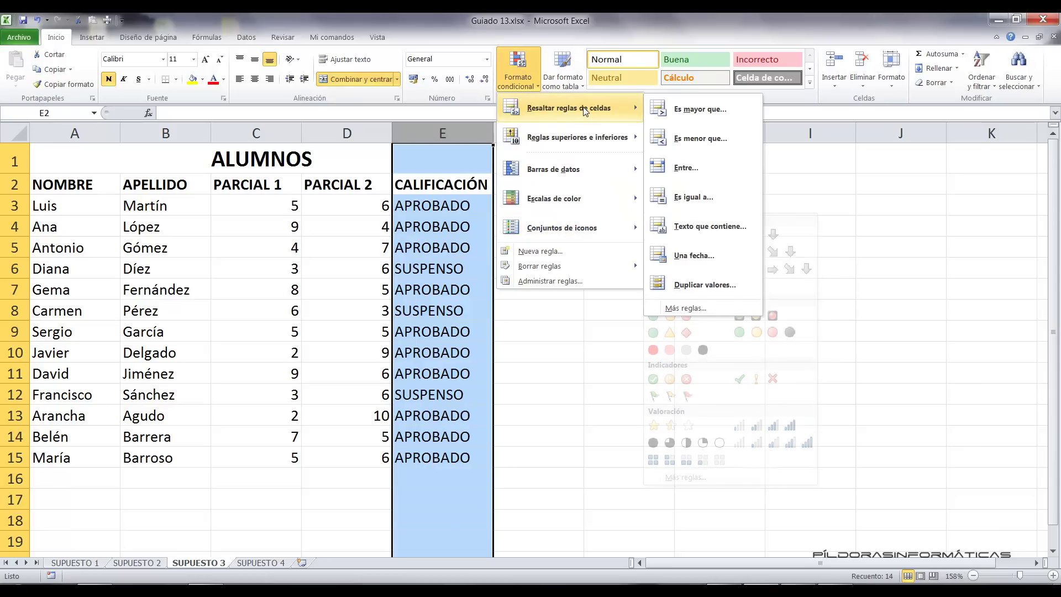
click(722, 194)
text(SUSPENSO)
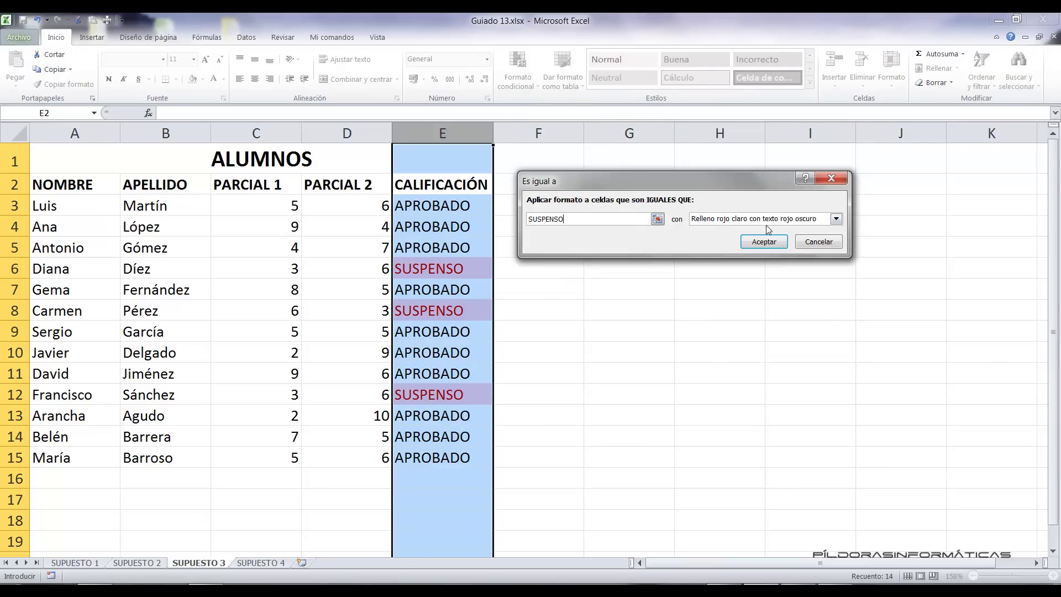
click(765, 243)
click(694, 272)
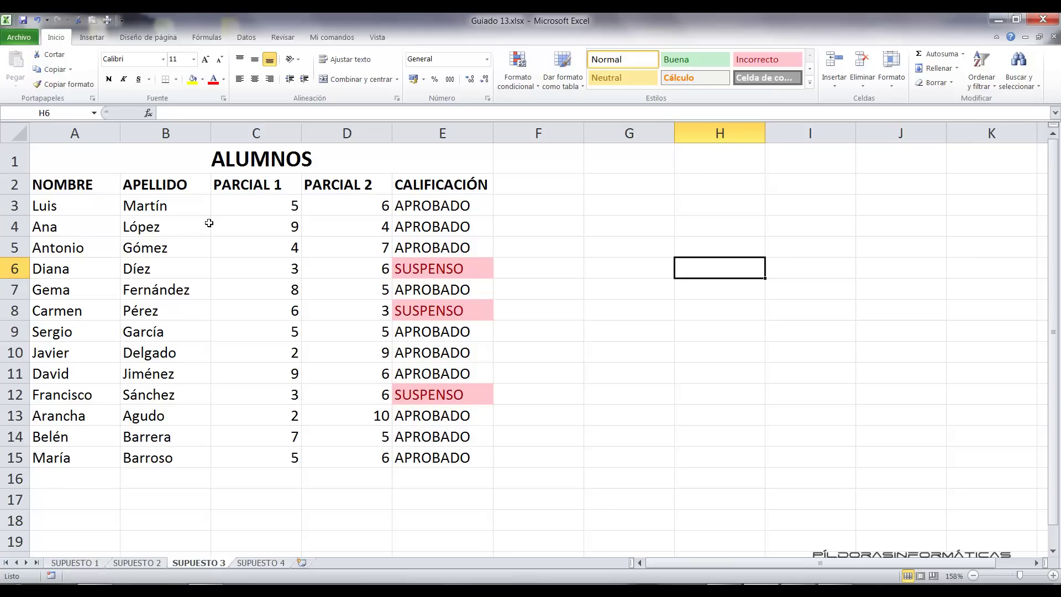
Change the PARCIAL 1 grade in C4 to 5.
click(241, 225)
click(328, 224)
click(226, 227)
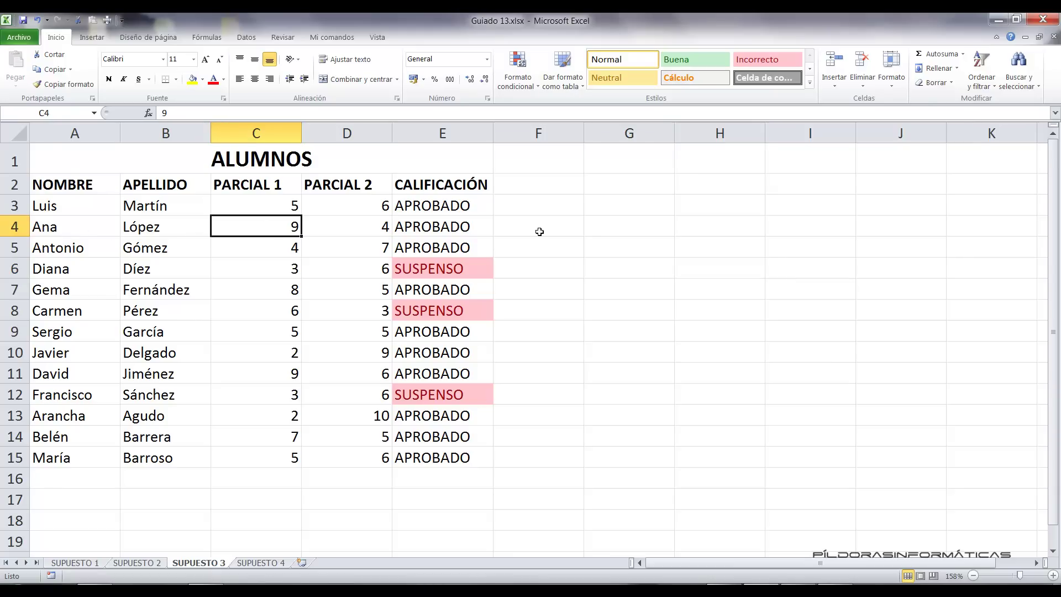
text(5)
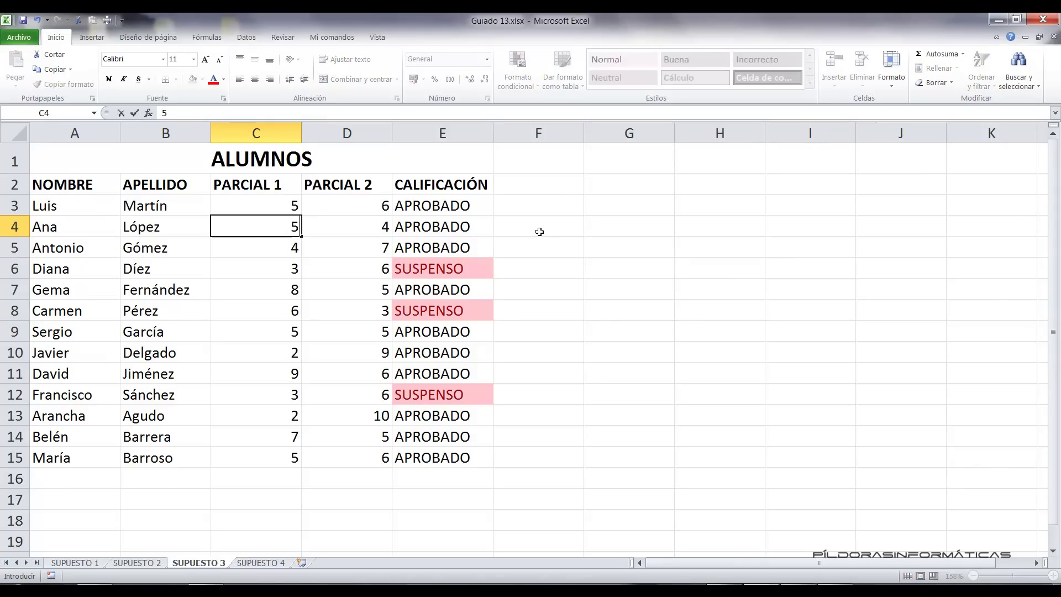
key(Return)
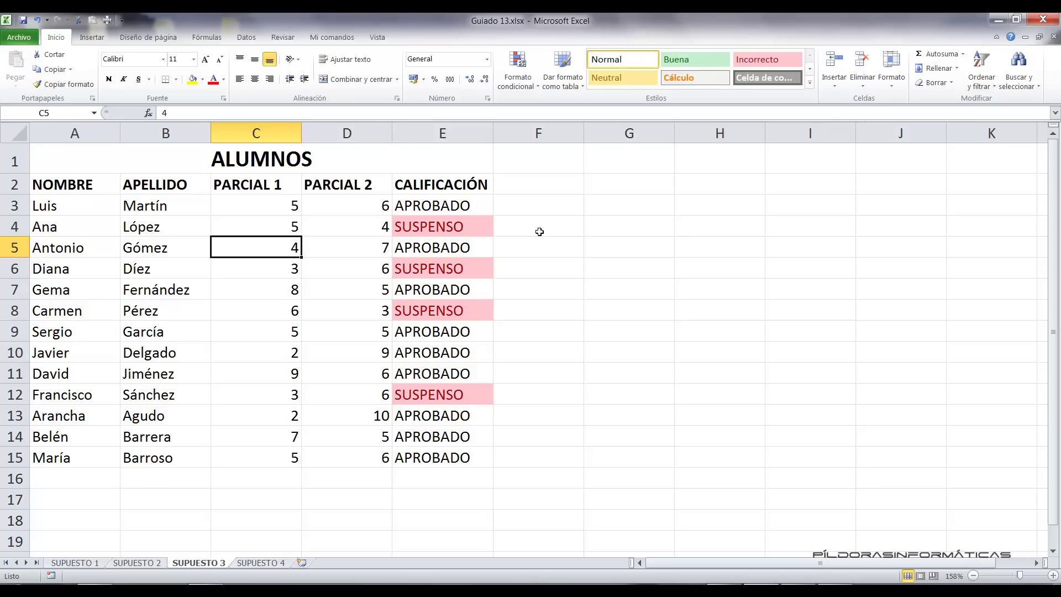
Clear the CALIFICACIÓN formulas from E3:E15.
drag(415, 203, 428, 460)
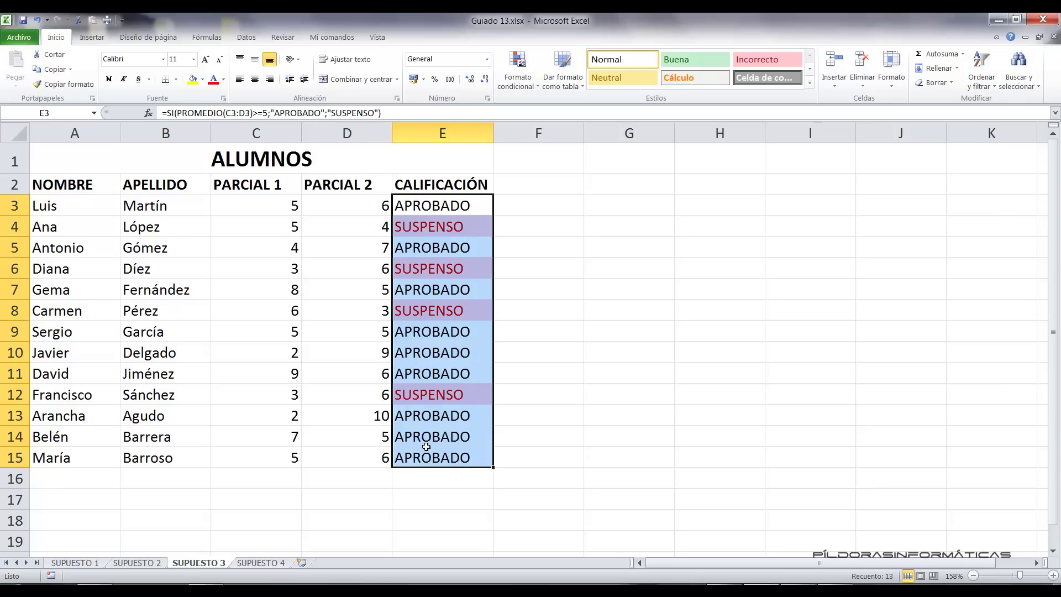
key(Delete)
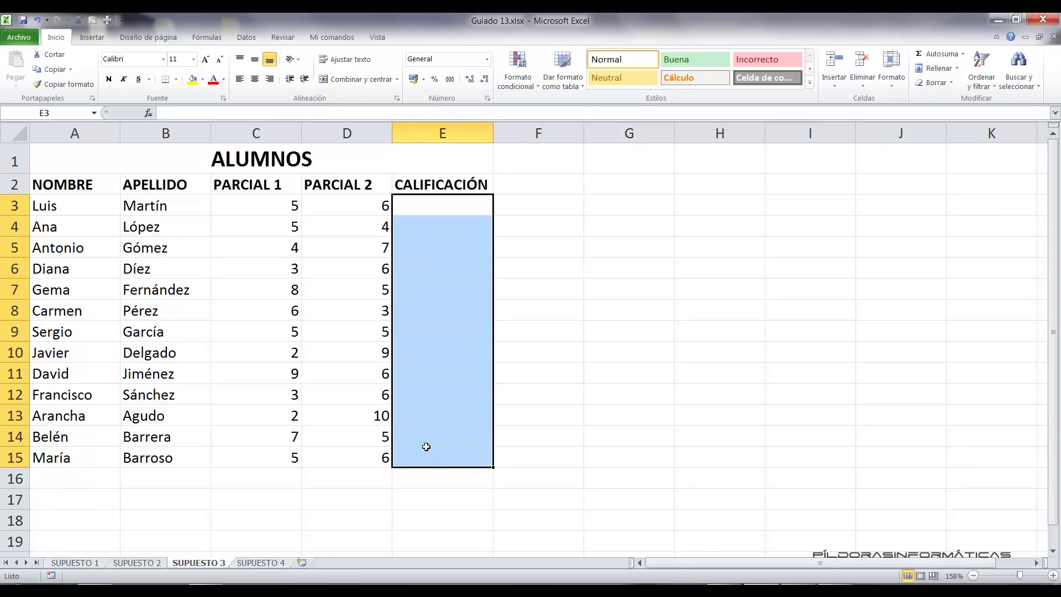
click(552, 332)
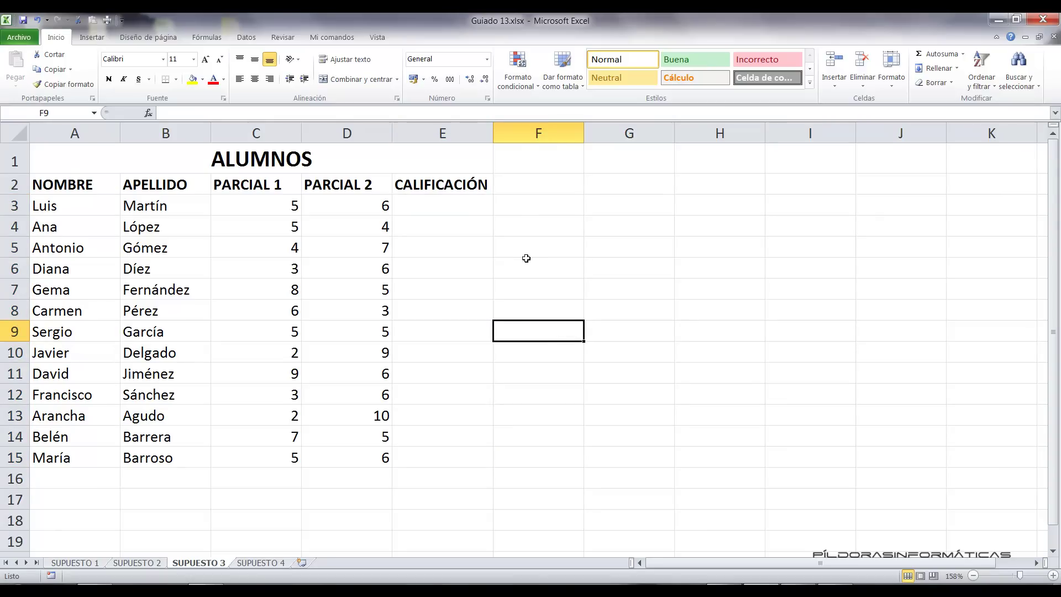
Start an SI function in E3 through the function wizard, keeping the cell clear of its arguments dialog.
click(459, 198)
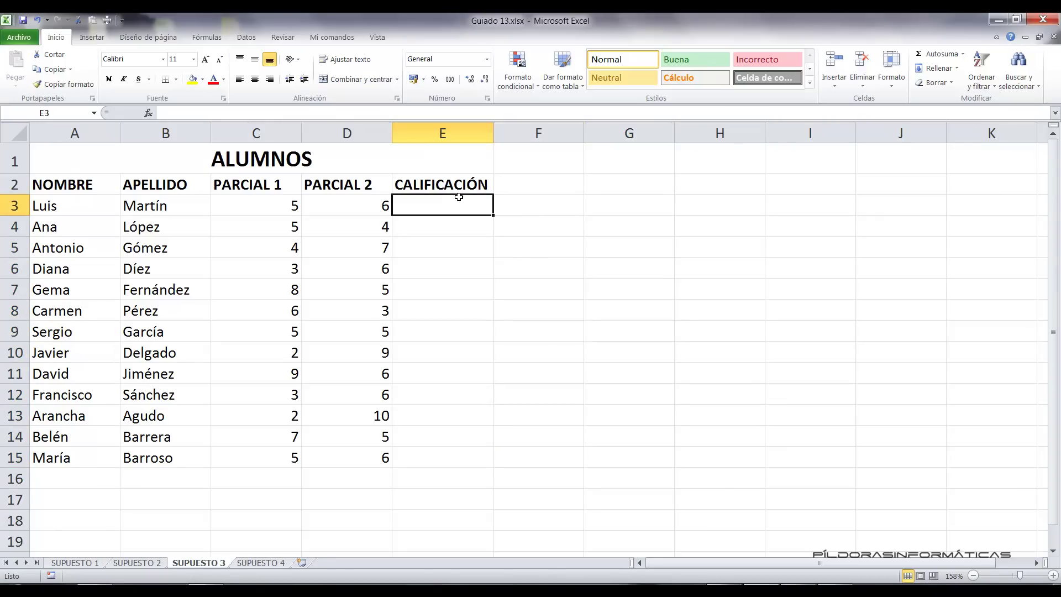
click(148, 113)
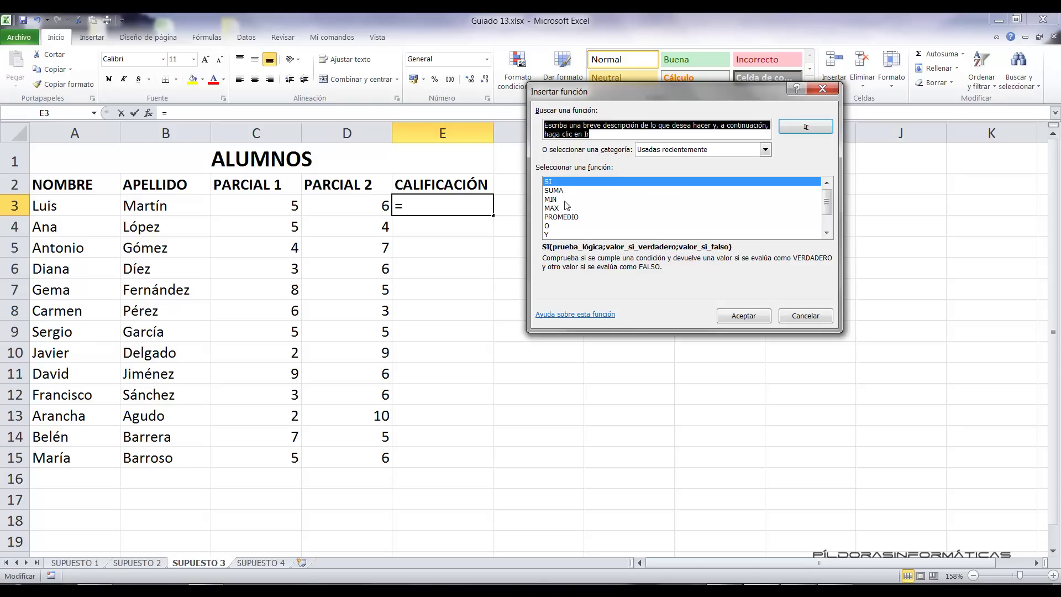
click(744, 316)
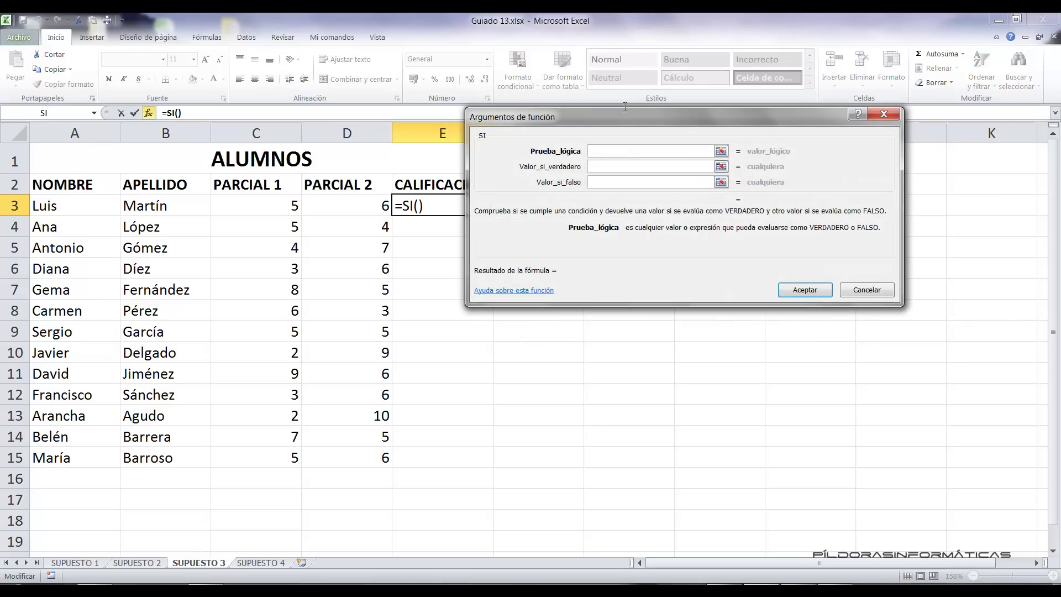
drag(628, 114, 666, 218)
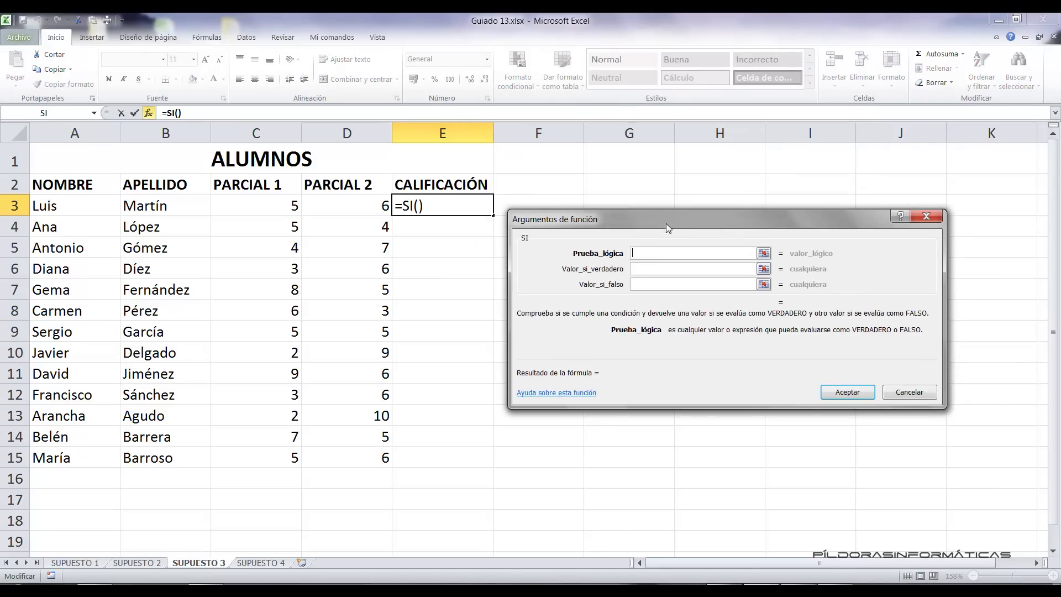
Enter PROMEDIO(C3:D3)>=5 by hand as the logical test of the SI function, picking the two partial grades as the range.
click(641, 255)
text(PROME)
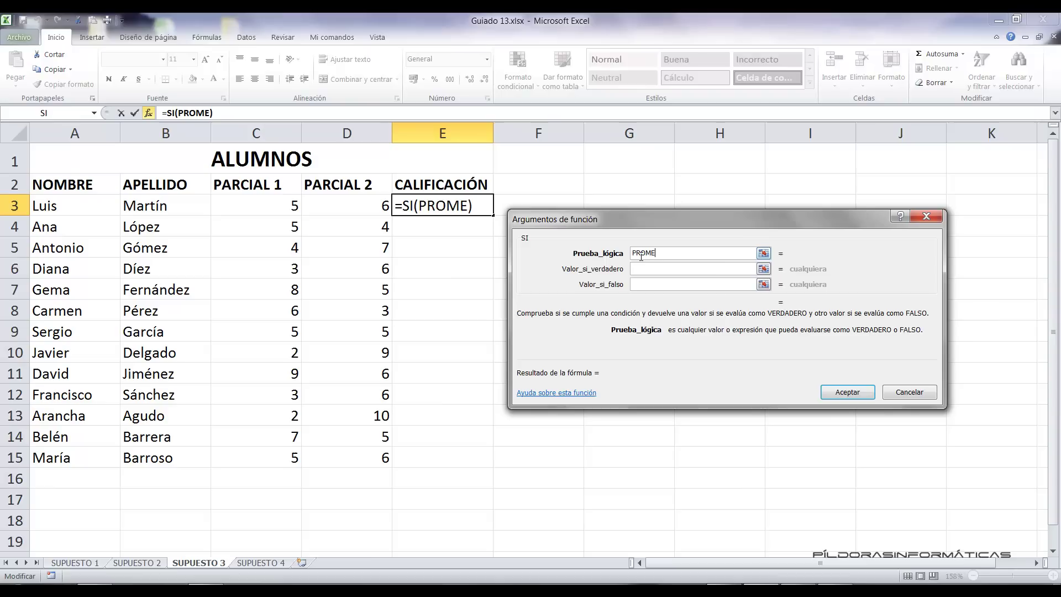
text(DIO()
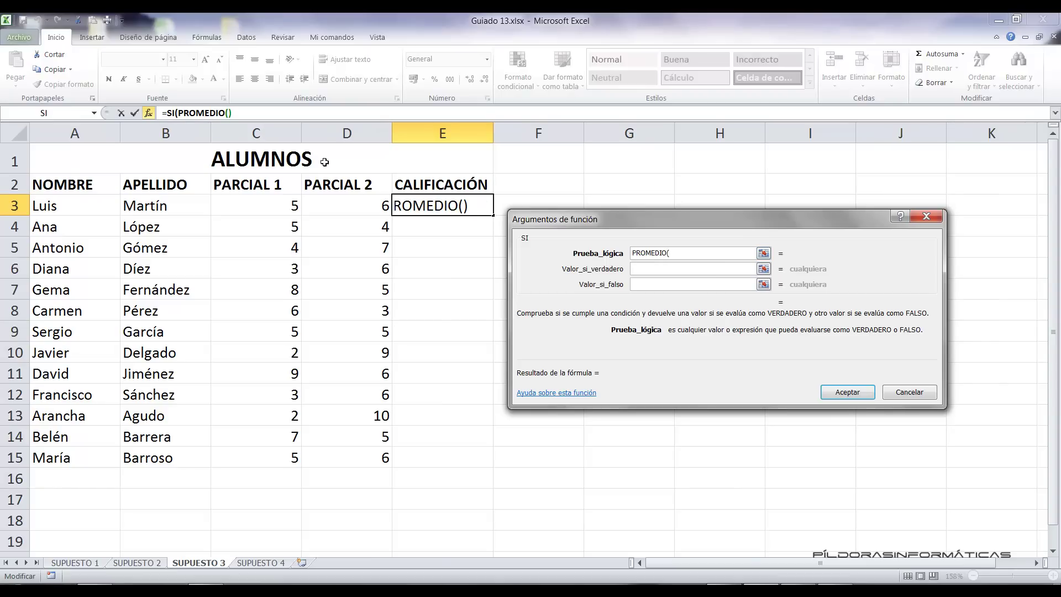
drag(260, 201, 332, 212)
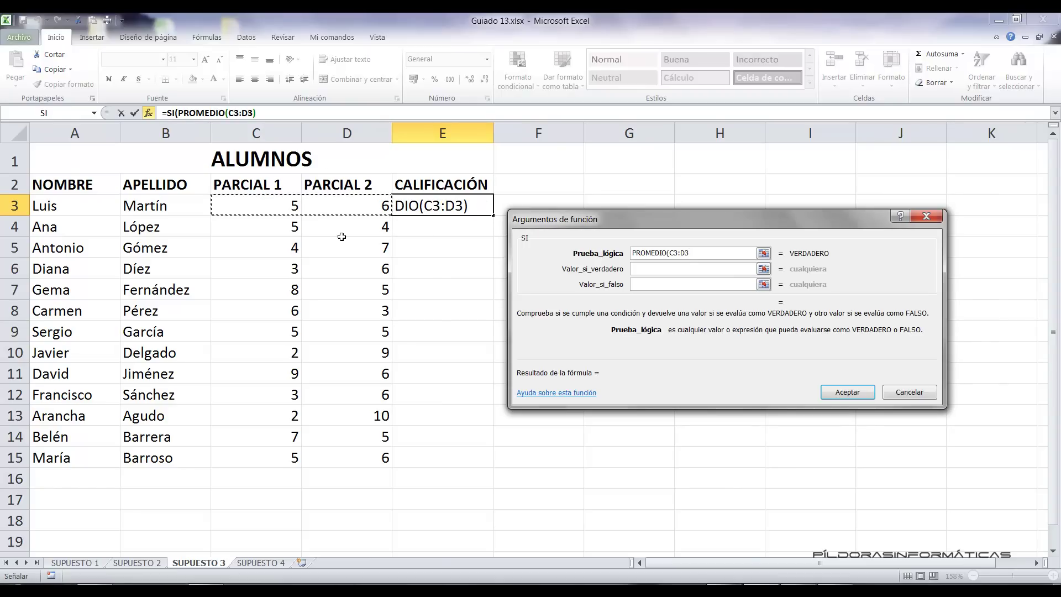
text()>=5)
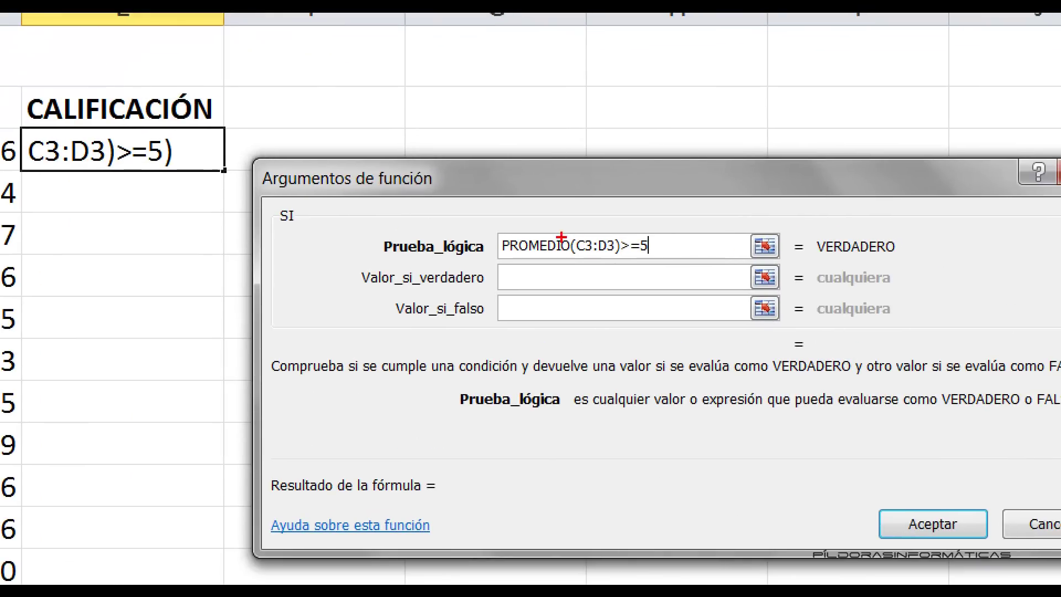
drag(565, 252, 709, 275)
drag(607, 259, 824, 264)
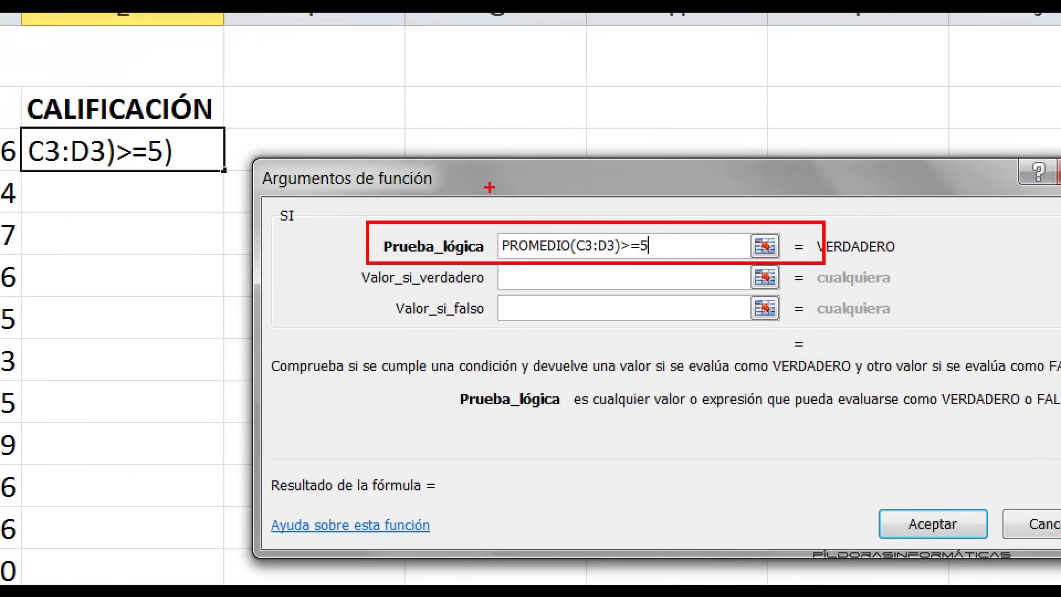
drag(548, 226, 605, 126)
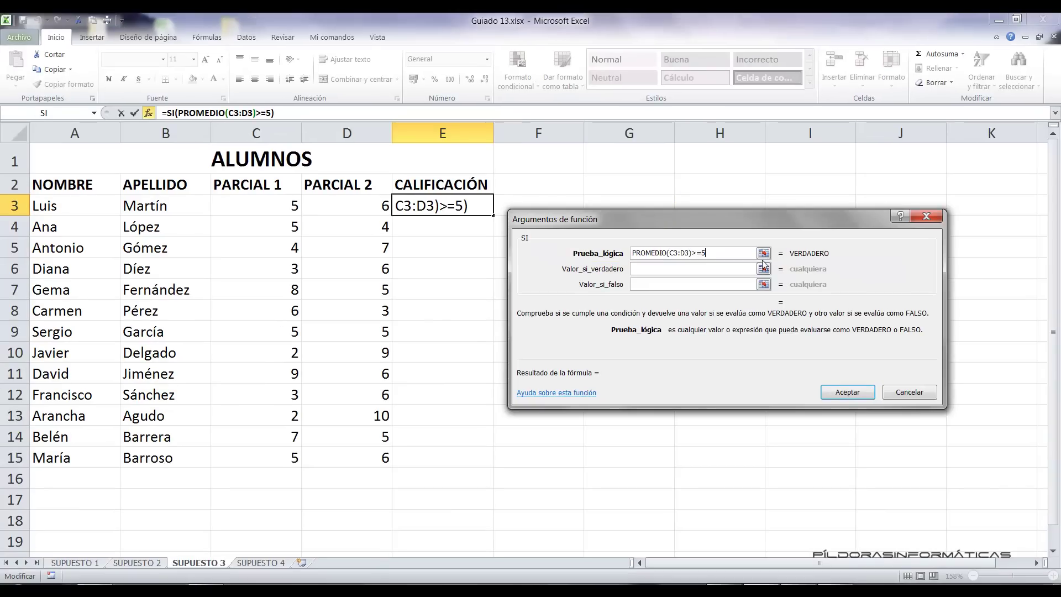
Empty the Prueba_lógica argument of the SI function.
key(BackSpace)
key(BackSpace)
key(BackSpace)
key(BackSpace)
key(BackSpace)
key(BackSpace)
key(BackSpace)
key(BackSpace)
key(BackSpace)
key(BackSpace)
key(BackSpace)
key(BackSpace)
key(BackSpace)
key(BackSpace)
key(BackSpace)
key(BackSpace)
key(BackSpace)
key(BackSpace)
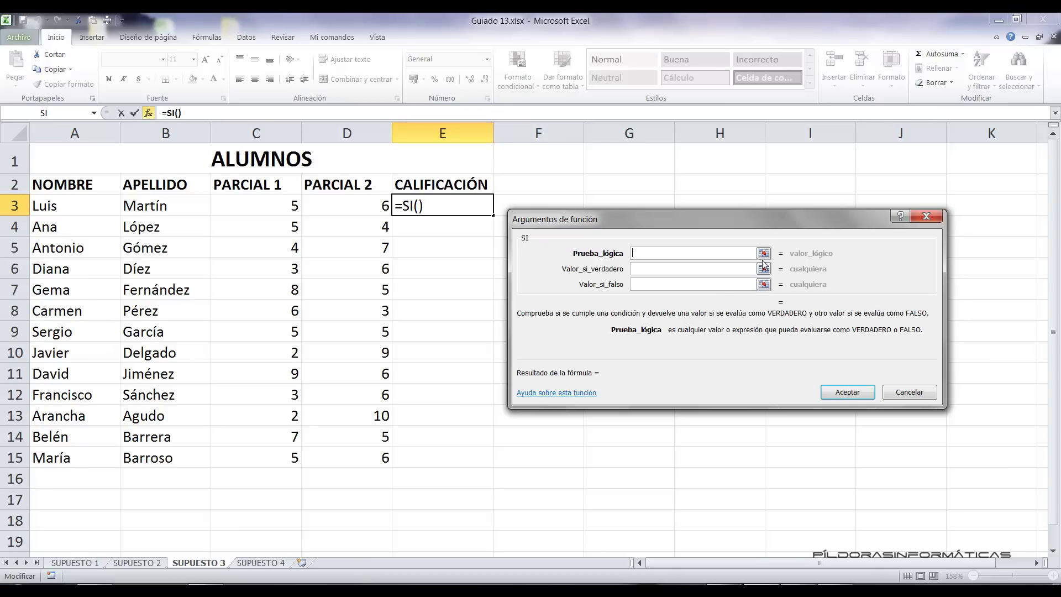
Try to nest PROMEDIO in the logical test of the SI function from the list of recently used functions.
drag(715, 215, 718, 172)
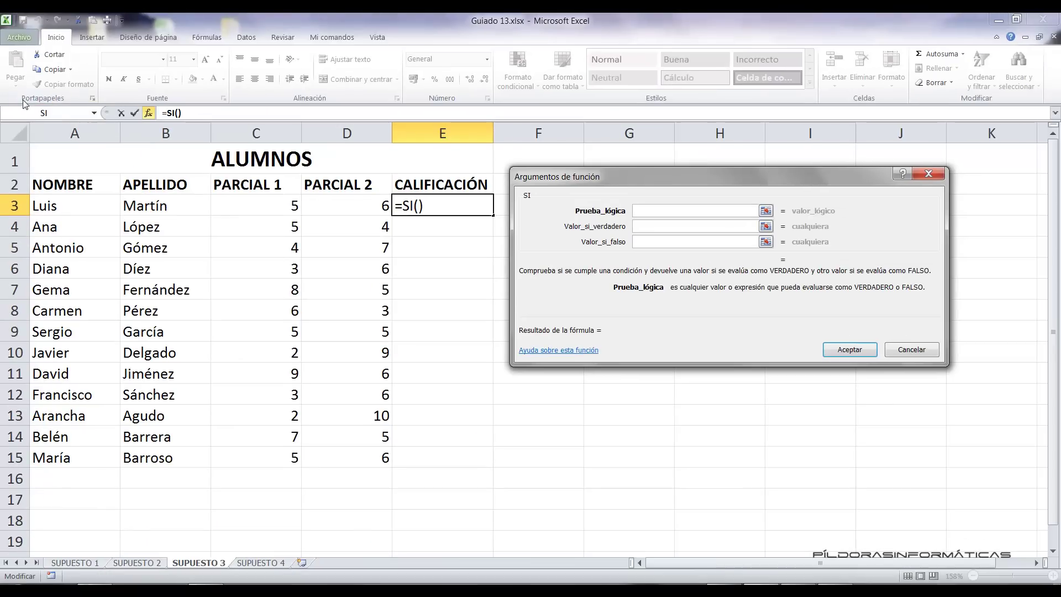
click(95, 113)
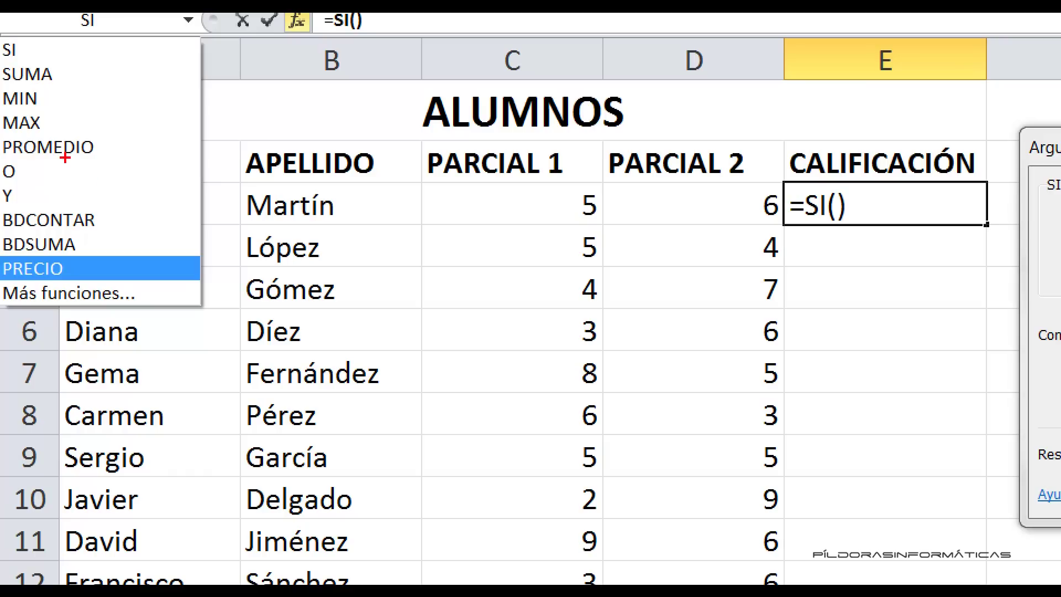
drag(3, 162, 353, 150)
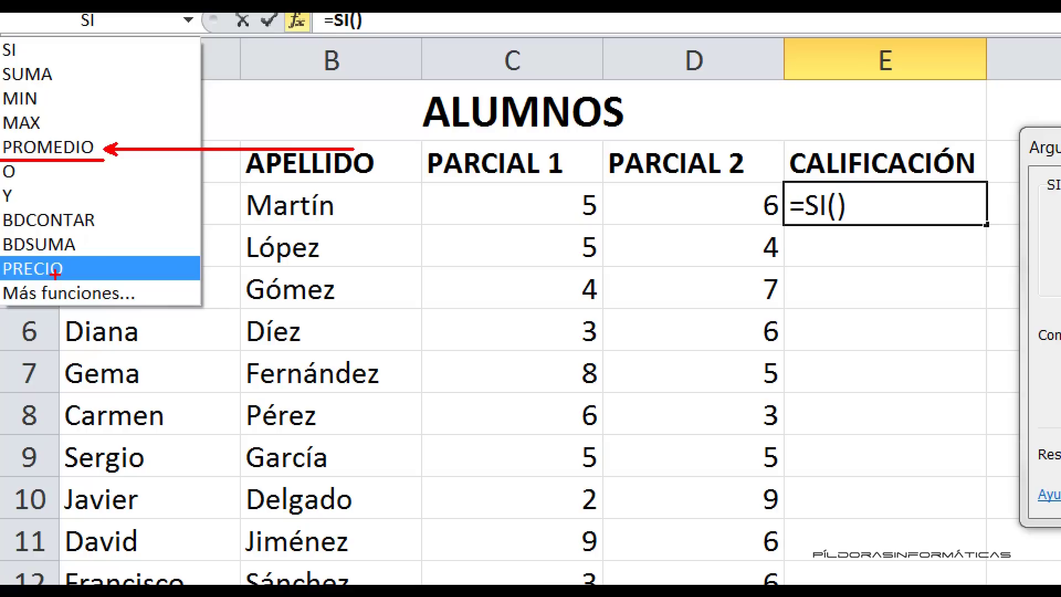
drag(1, 280, 162, 314)
key(ctrl+z)
mouse_move(191, 366)
mouse_down()
mouse_move(143, 316)
mouse_move(259, 467)
mouse_up()
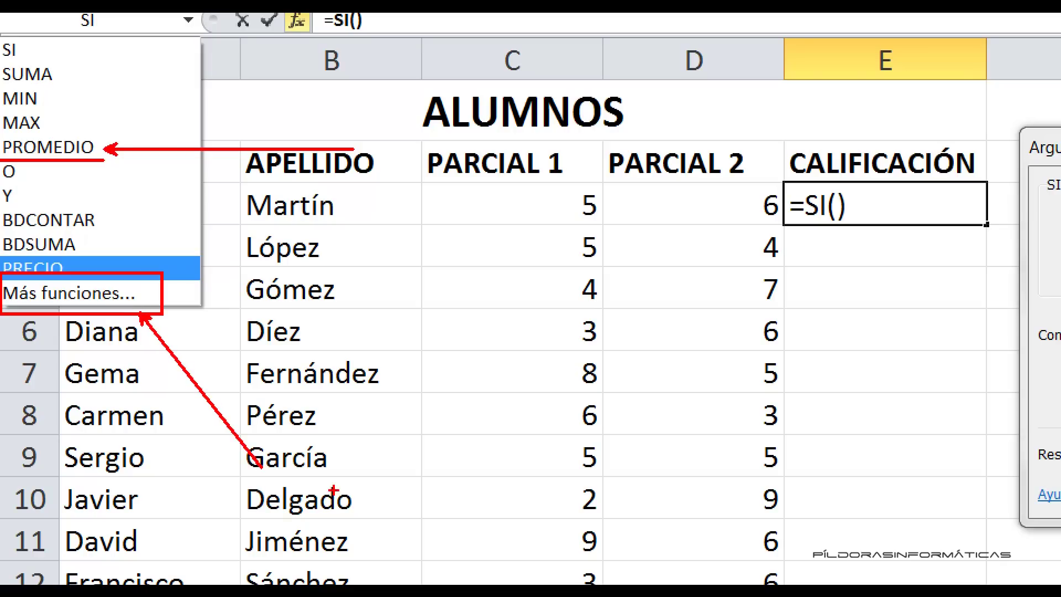
key(Escape)
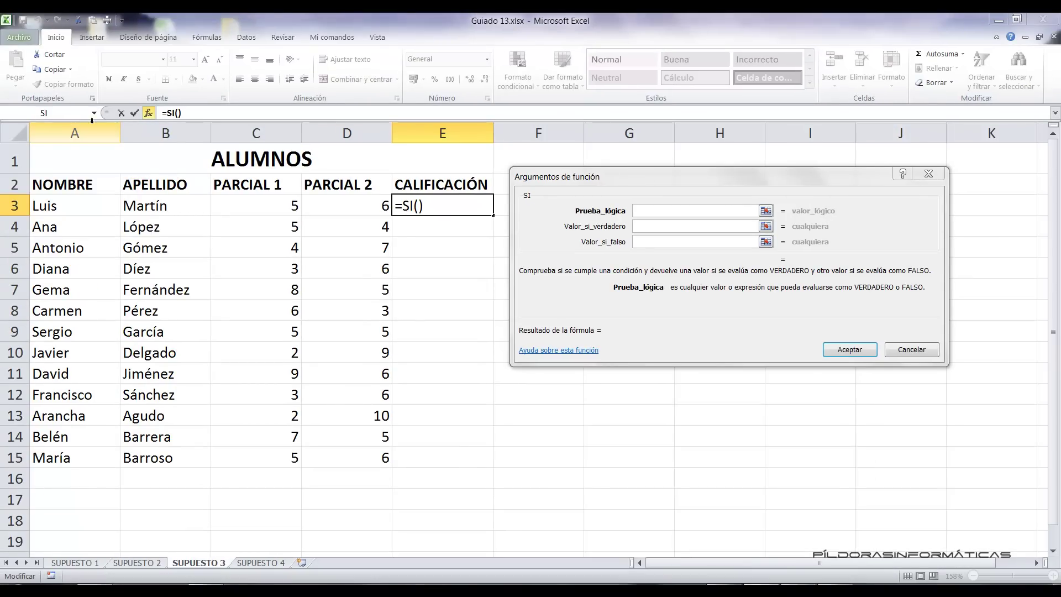
click(94, 113)
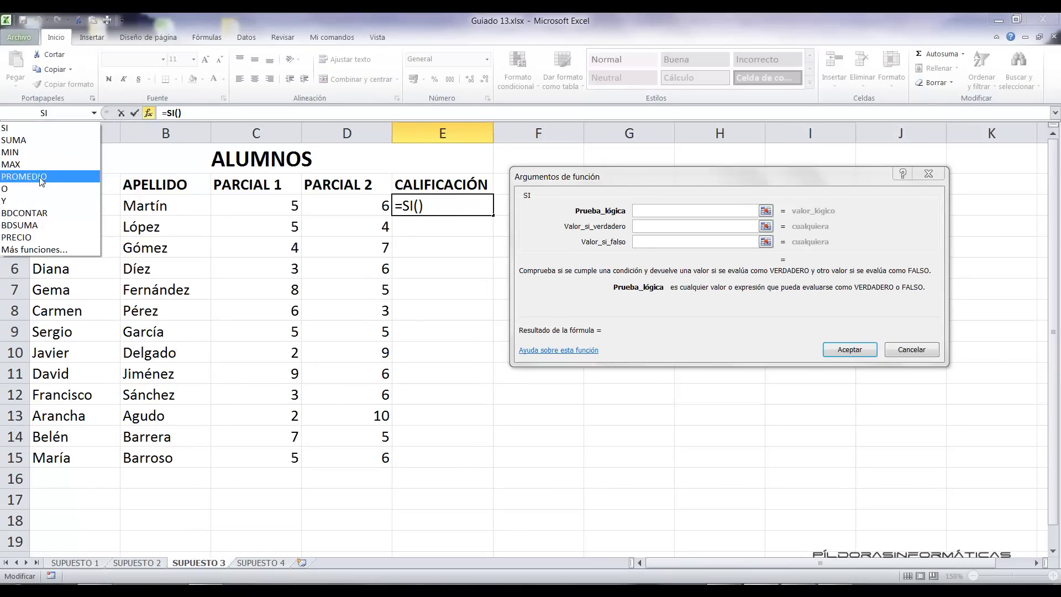
click(41, 176)
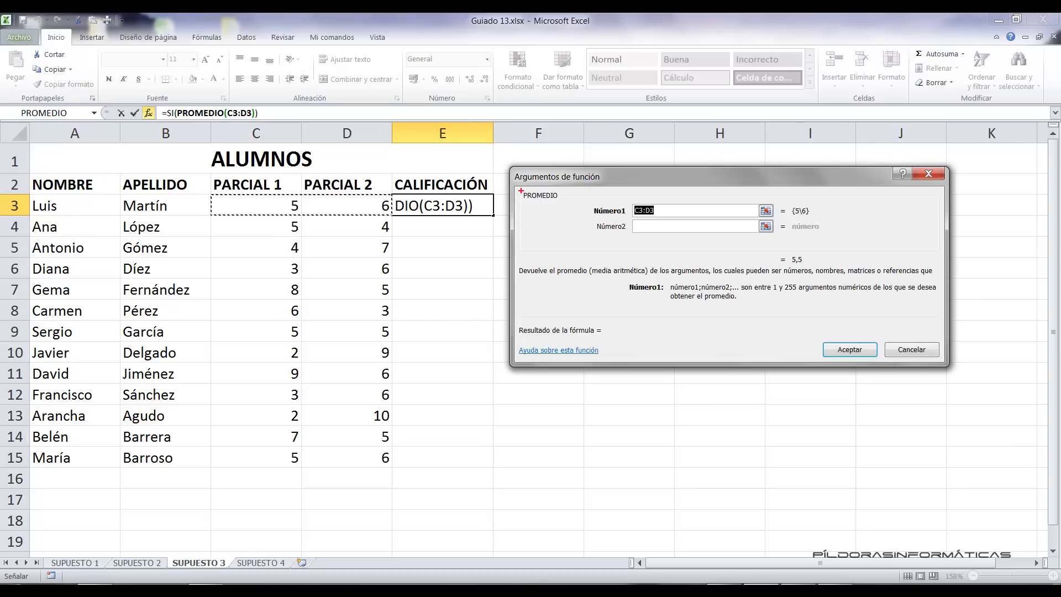
drag(548, 205, 561, 205)
mouse_move(157, 97)
mouse_down()
mouse_move(227, 131)
mouse_move(271, 127)
mouse_move(271, 63)
mouse_up()
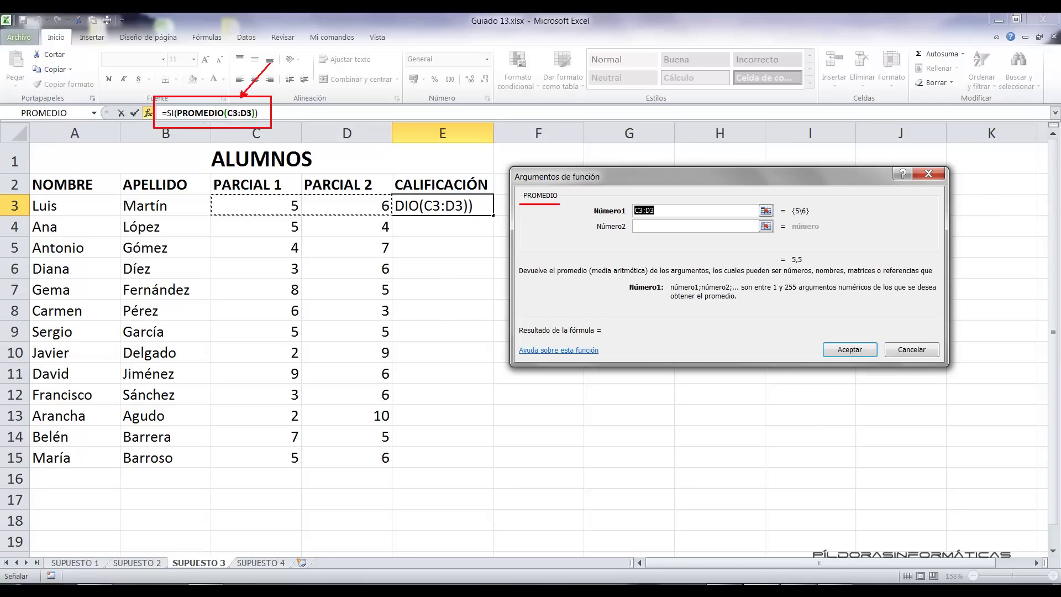
key(Escape)
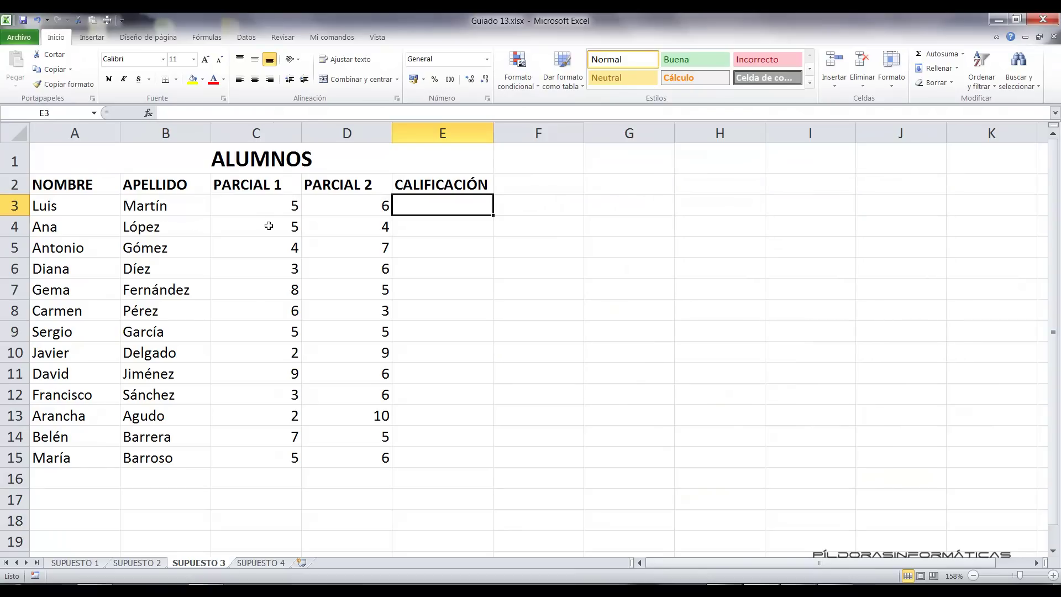
Insert the SI function in E3 through the function wizard and nest PROMEDIO over C3:D3 in its logical test.
click(94, 114)
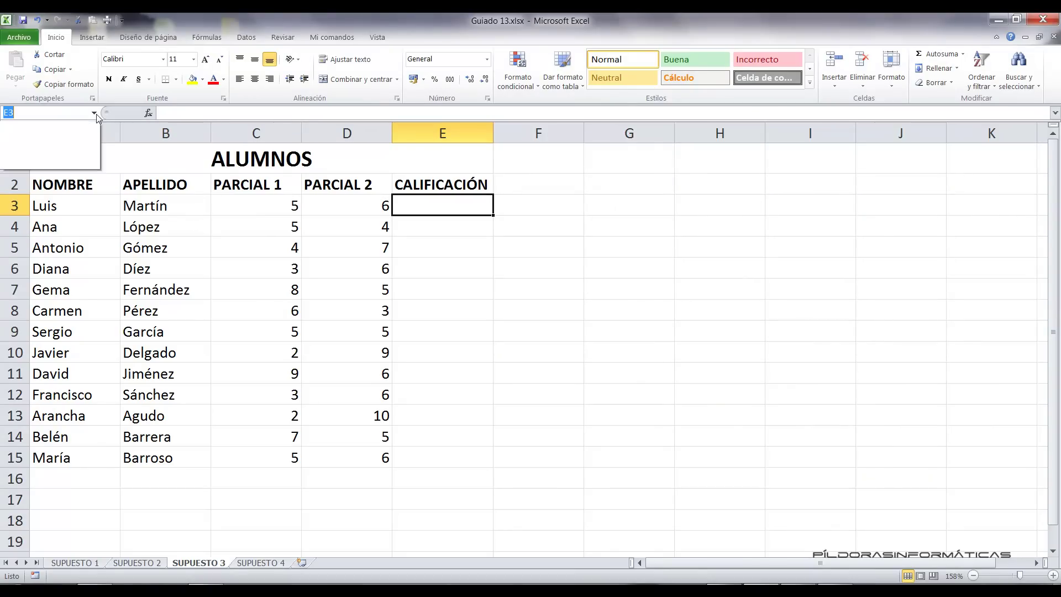
click(126, 133)
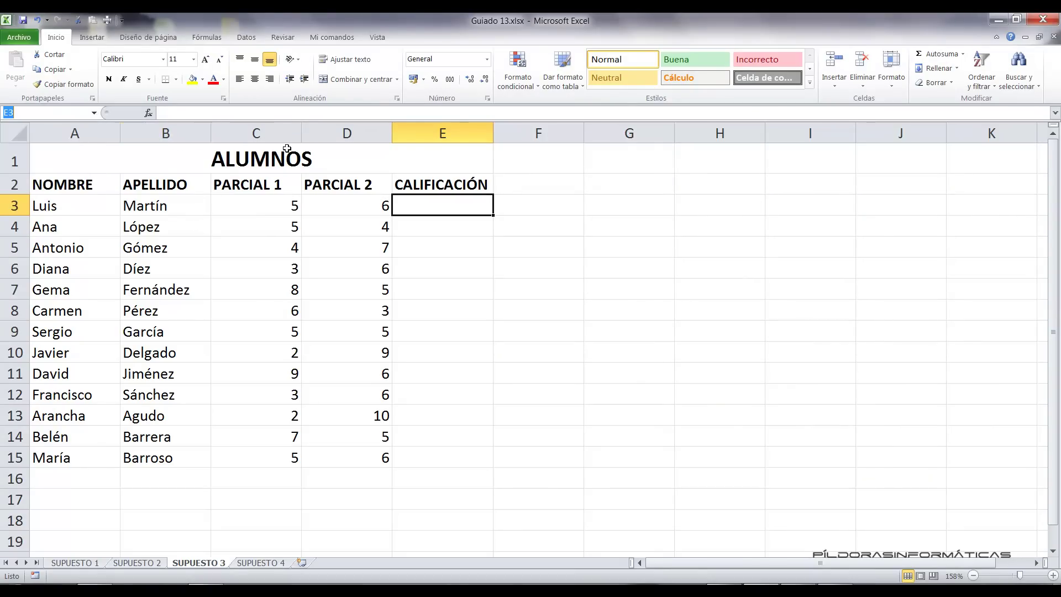
click(148, 113)
click(595, 249)
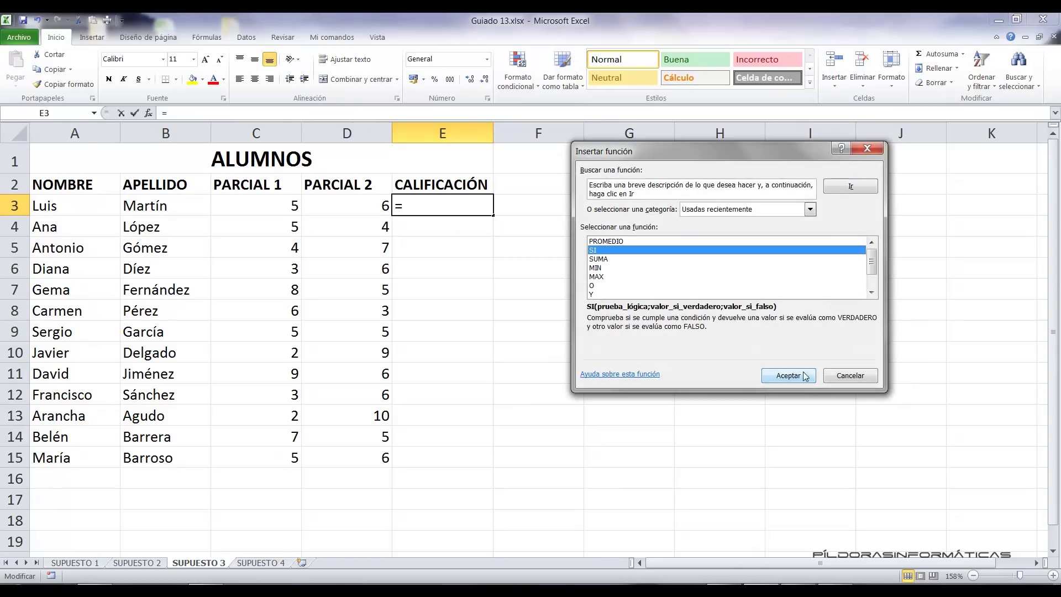
click(806, 376)
click(94, 114)
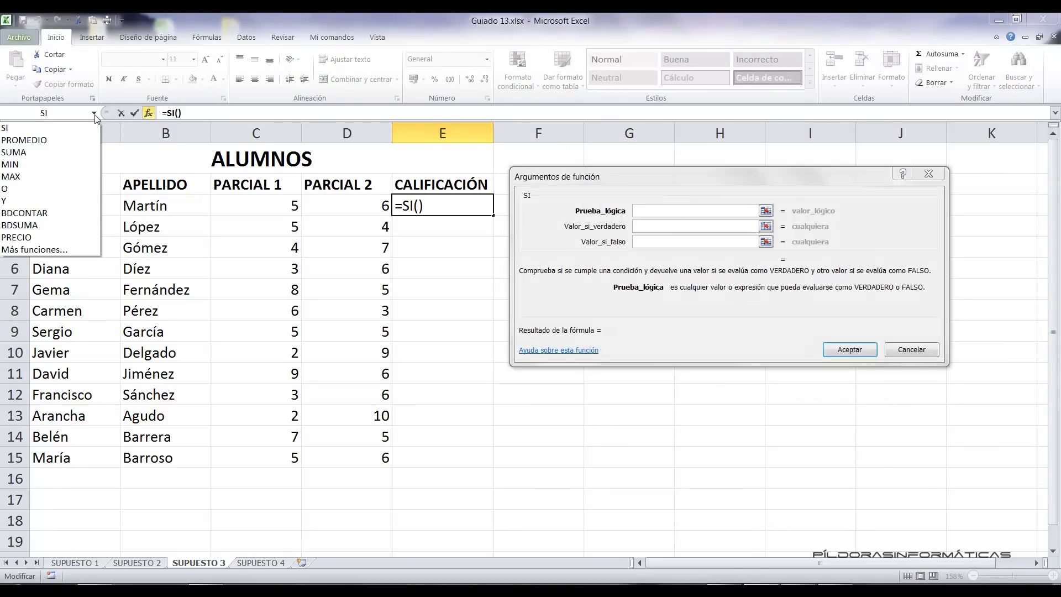
click(24, 140)
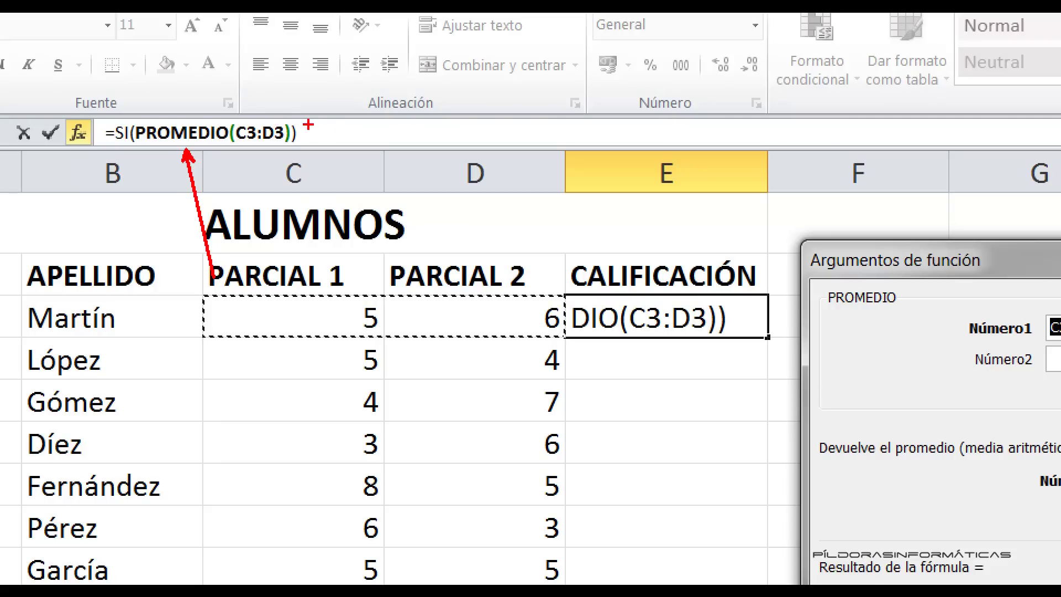
Return to the arguments of the SI function by adding a semicolon after the nested PROMEDIO(C3:D3) in the formula.
drag(241, 152, 283, 151)
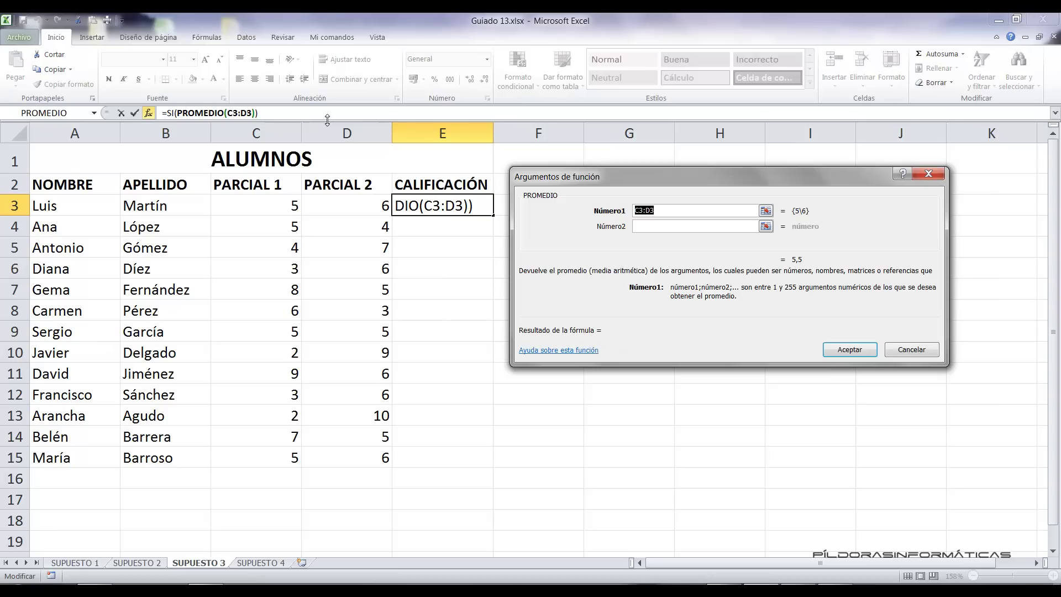
drag(754, 178, 598, 168)
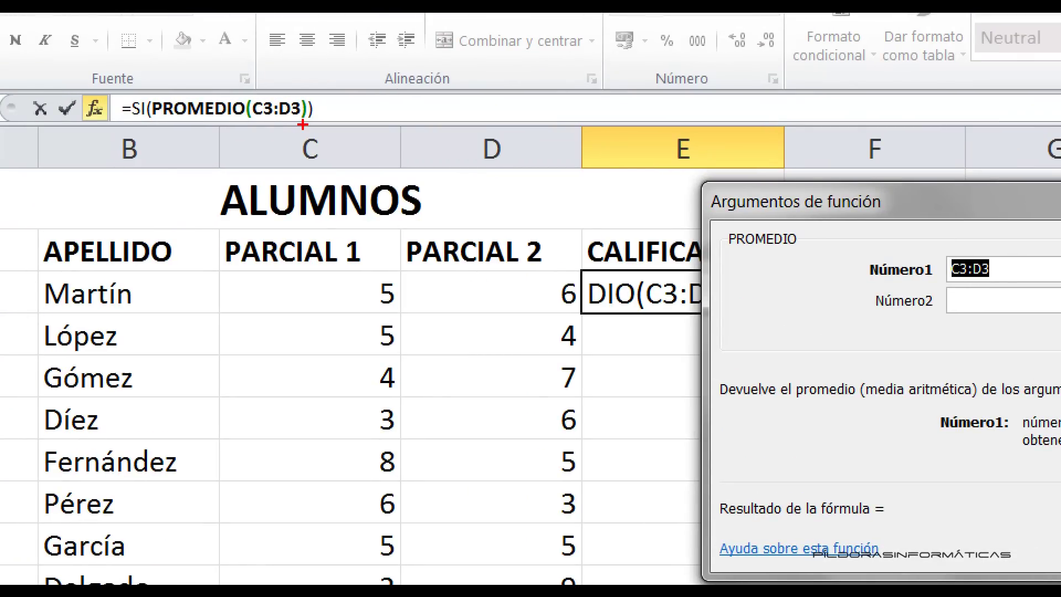
drag(302, 125, 303, 264)
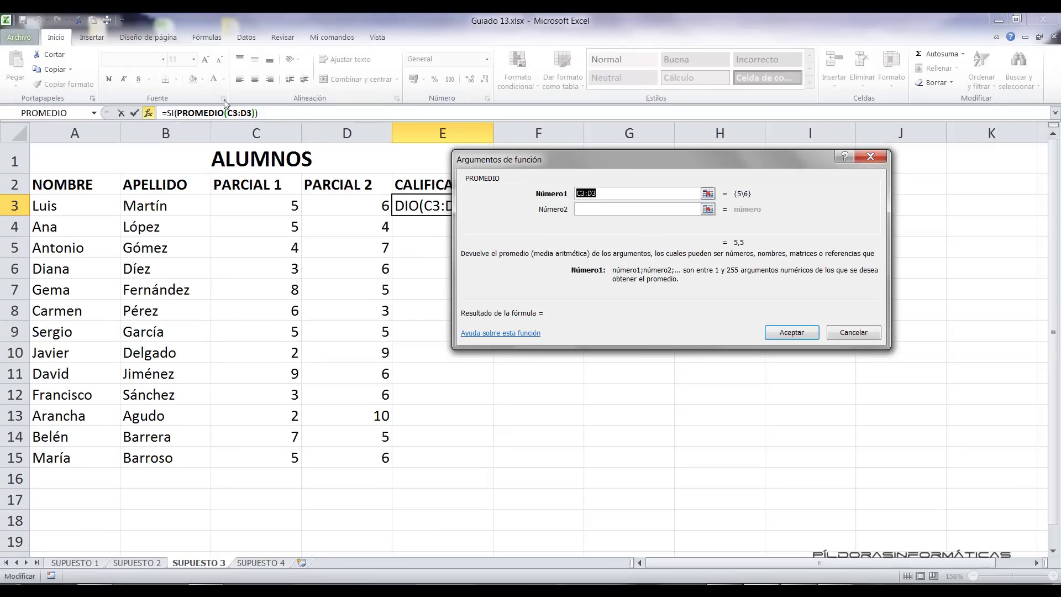
click(255, 113)
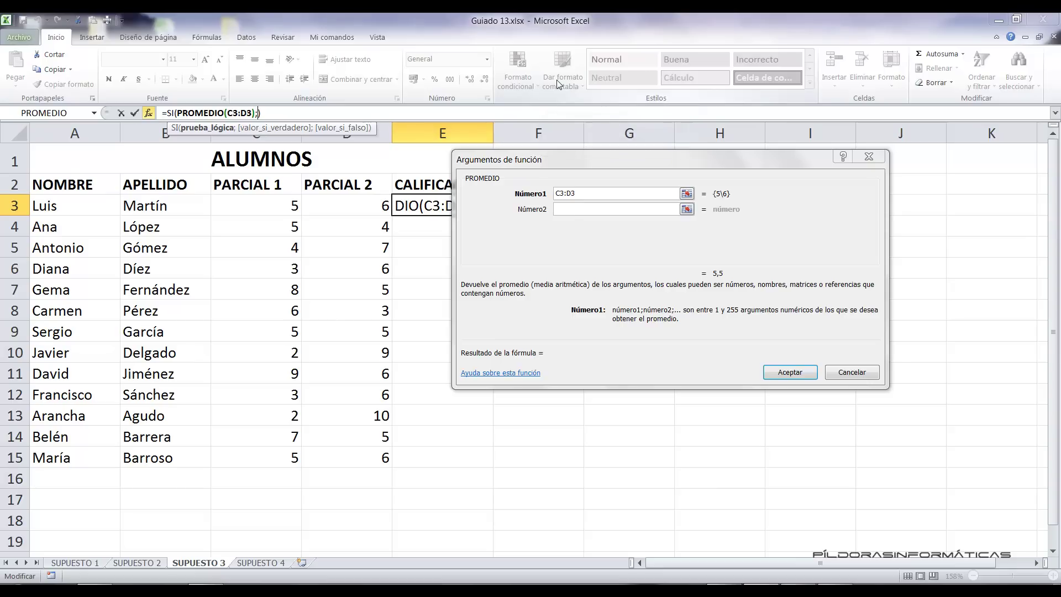
text(;)
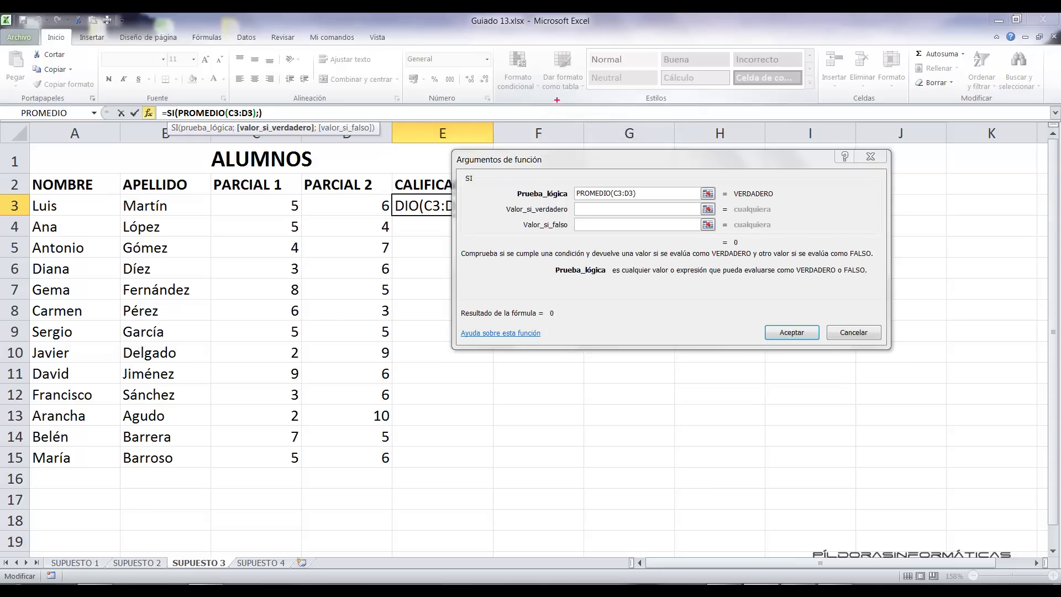
drag(458, 187, 734, 202)
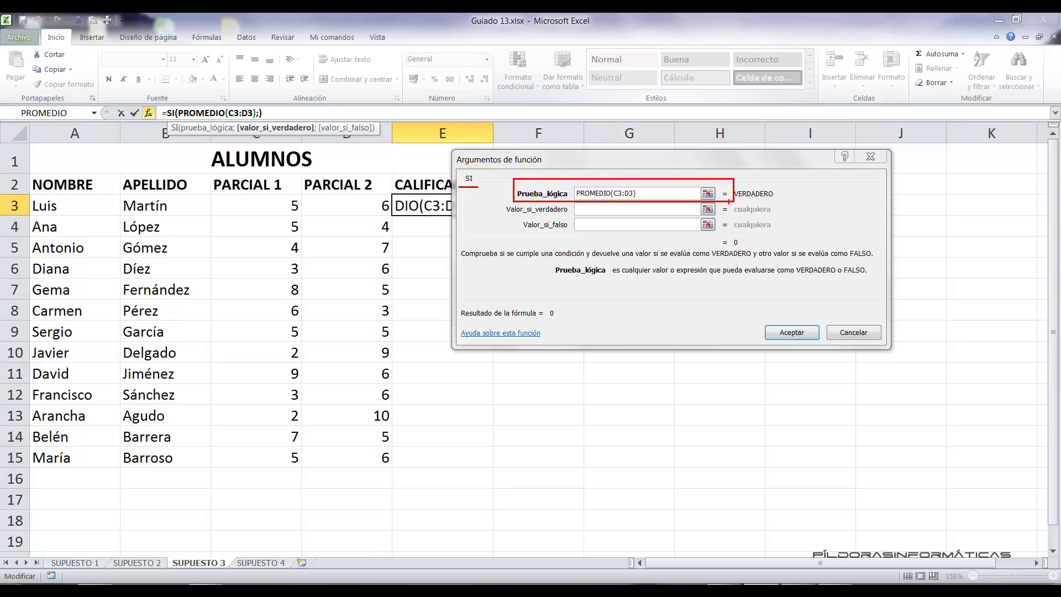
key(Escape)
Complete the SI function in E3 with the logical test PROMEDIO(C3:D3)>=5, APROBADO if true and SUSPENSO if false.
click(664, 197)
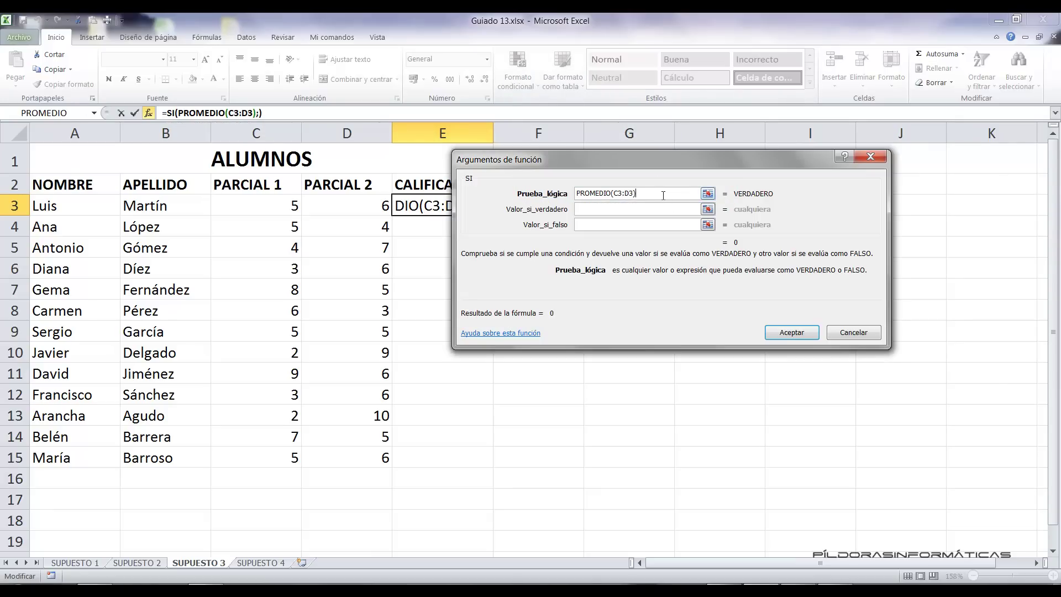
text(>=5)
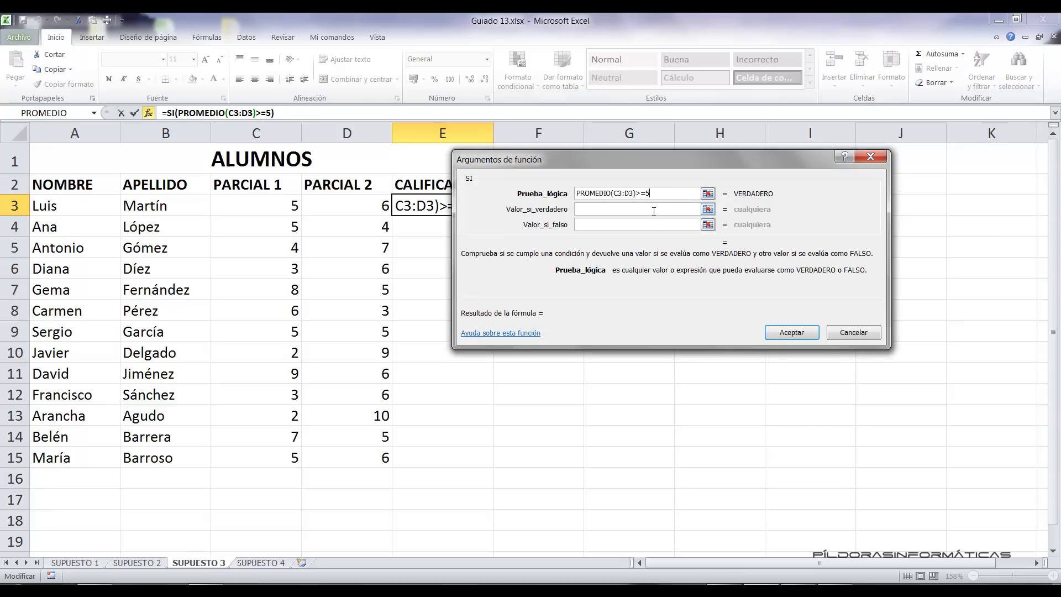
click(654, 211)
text(APROBADO)
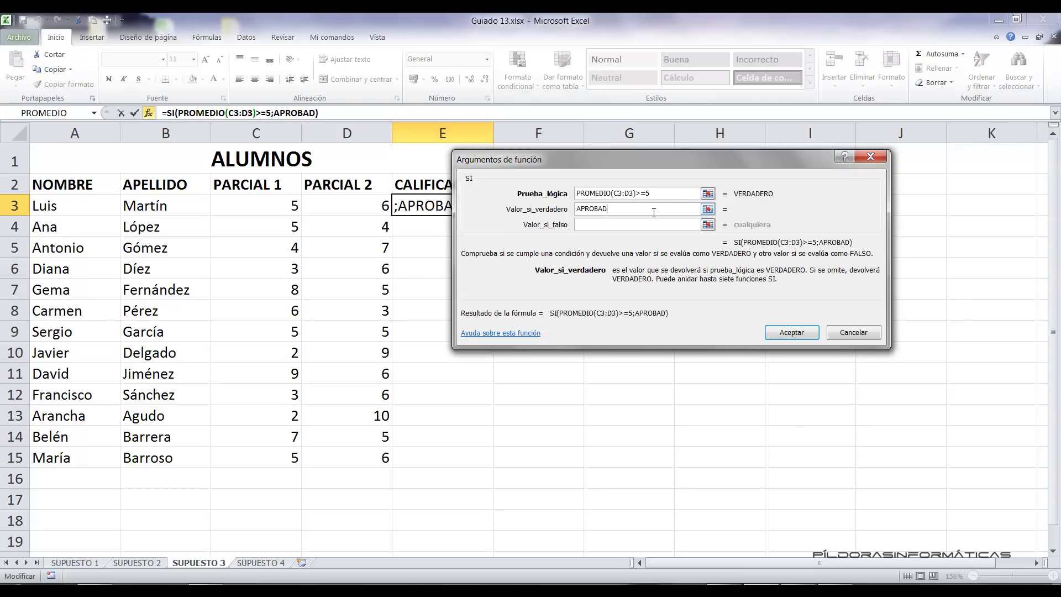
click(621, 224)
text(SUSPENSO)
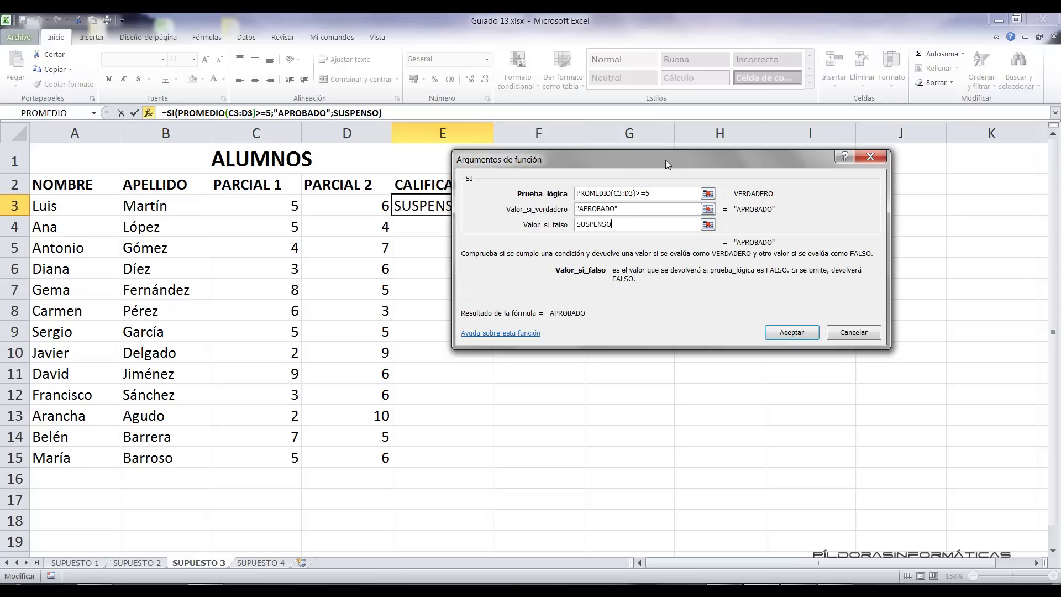
drag(665, 160, 741, 135)
click(854, 307)
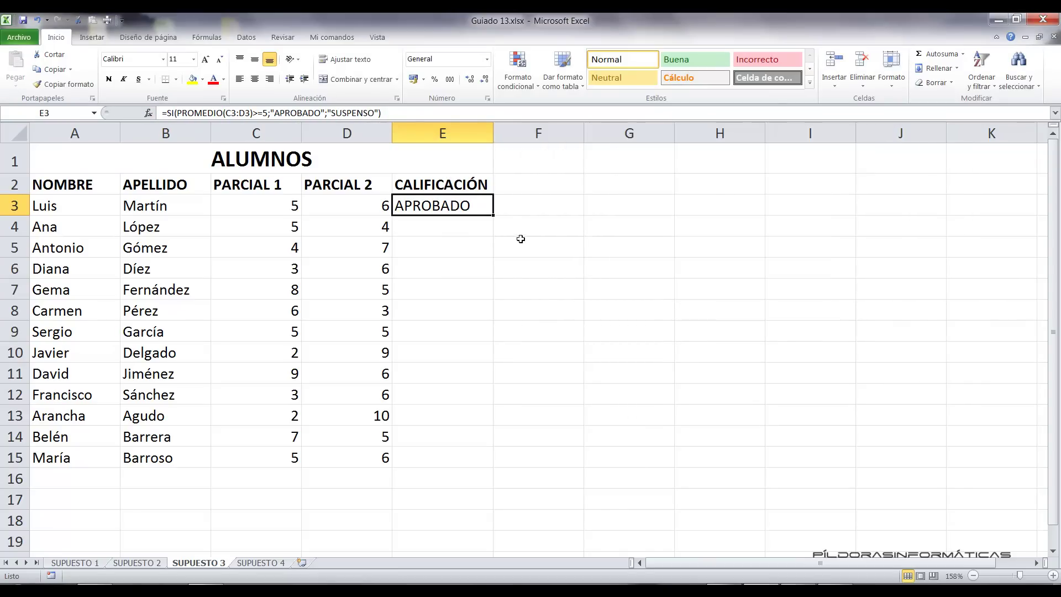
Copy the SI formula from E3 down the CALIFICACIÓN column to E15.
drag(493, 215, 481, 459)
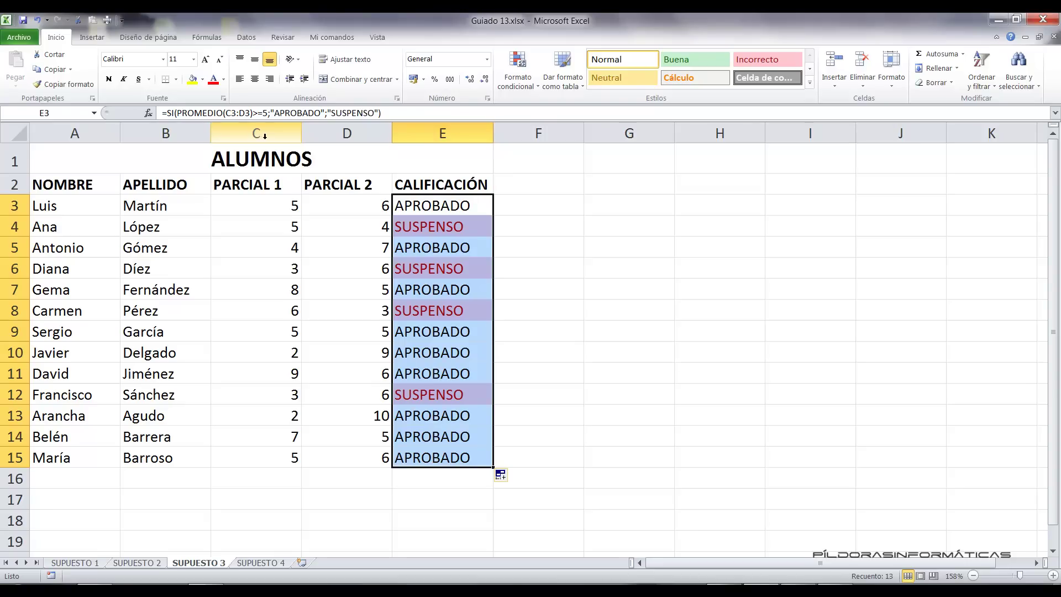
click(525, 337)
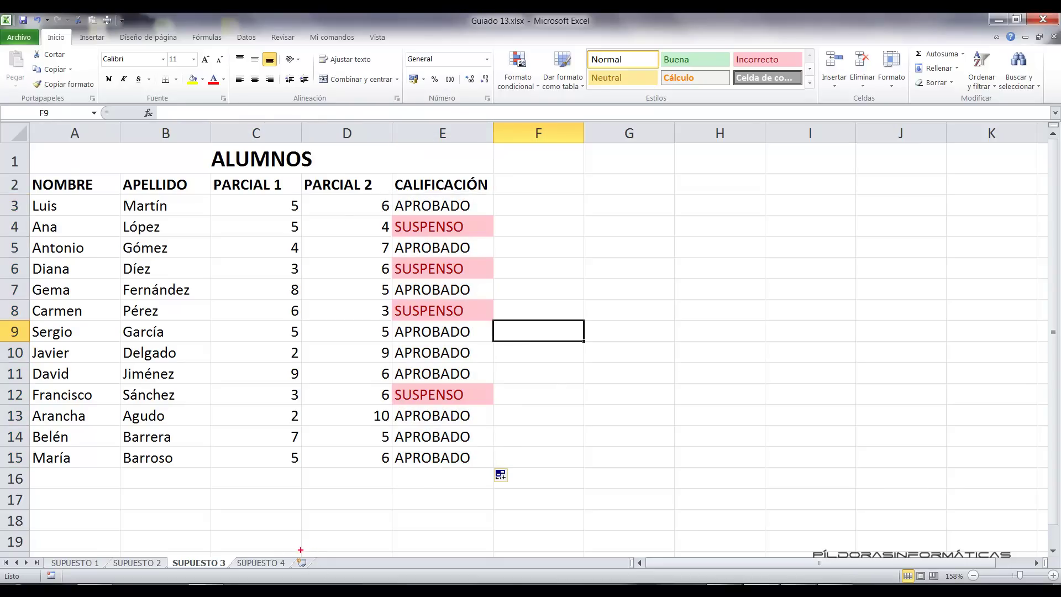
Switch to the SUPUESTO 4 sheet.
click(276, 563)
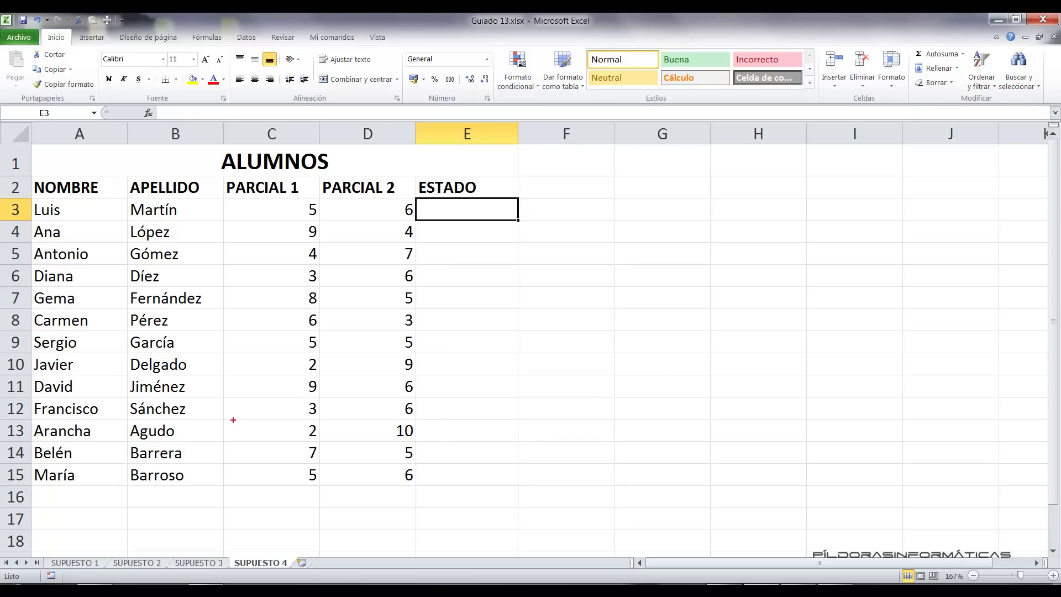
mouse_move(35, 420)
mouse_down()
mouse_move(308, 446)
mouse_move(437, 444)
mouse_up()
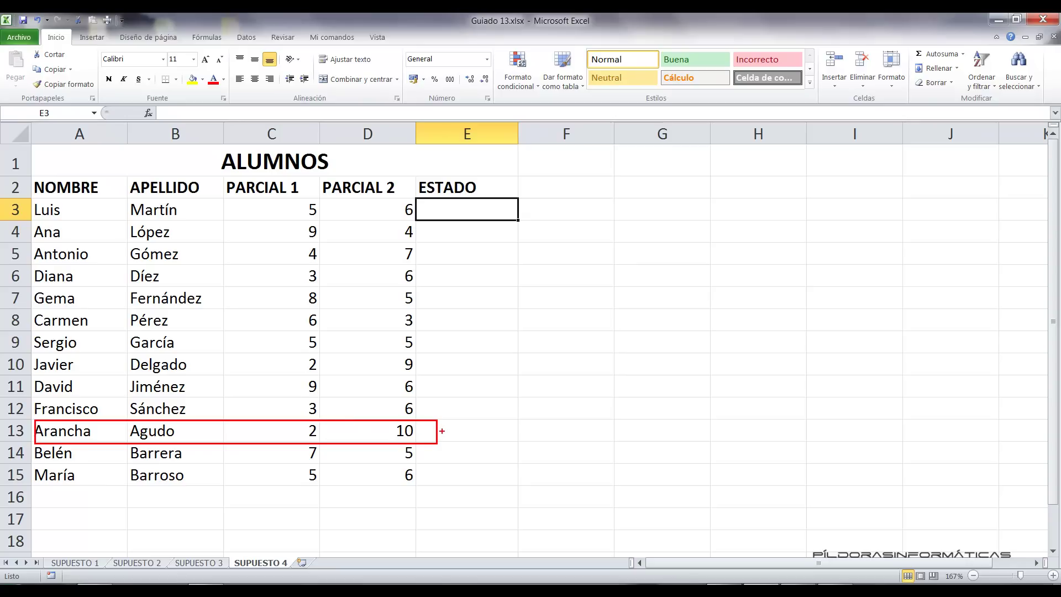
drag(299, 439, 247, 458)
key(Escape)
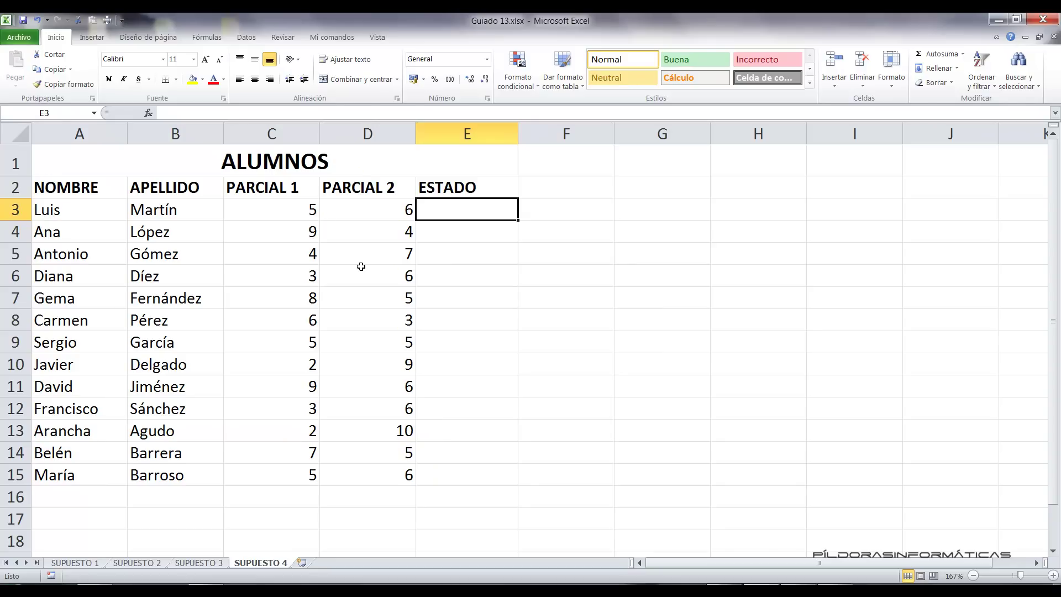
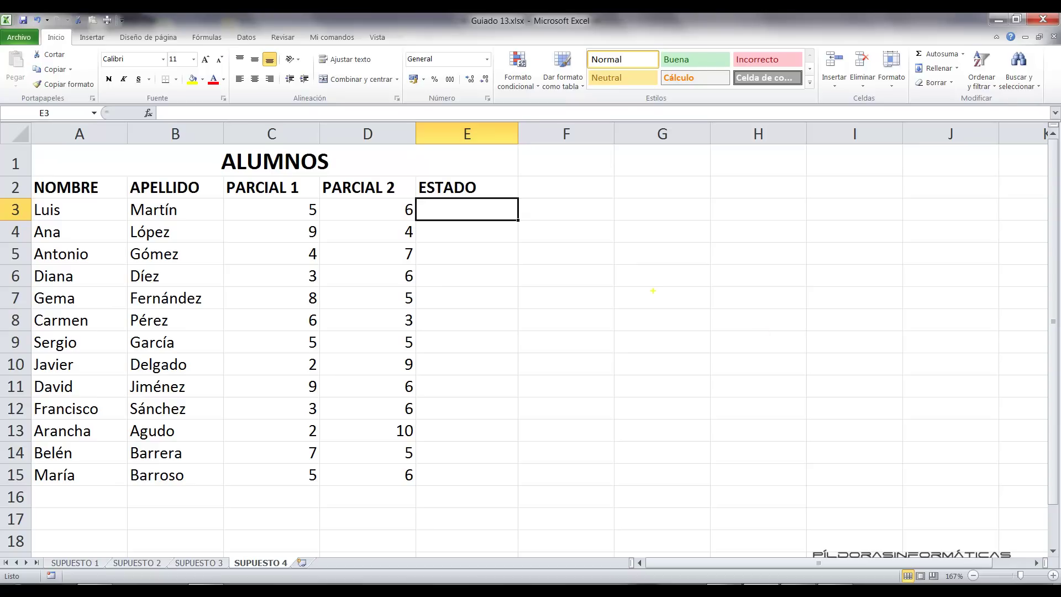
drag(660, 302, 660, 350)
text(Y)
key(Escape)
Enter =Y(C3>=5;D3>=5) in E3 and copy it down the ESTADO column to E15.
text(=)
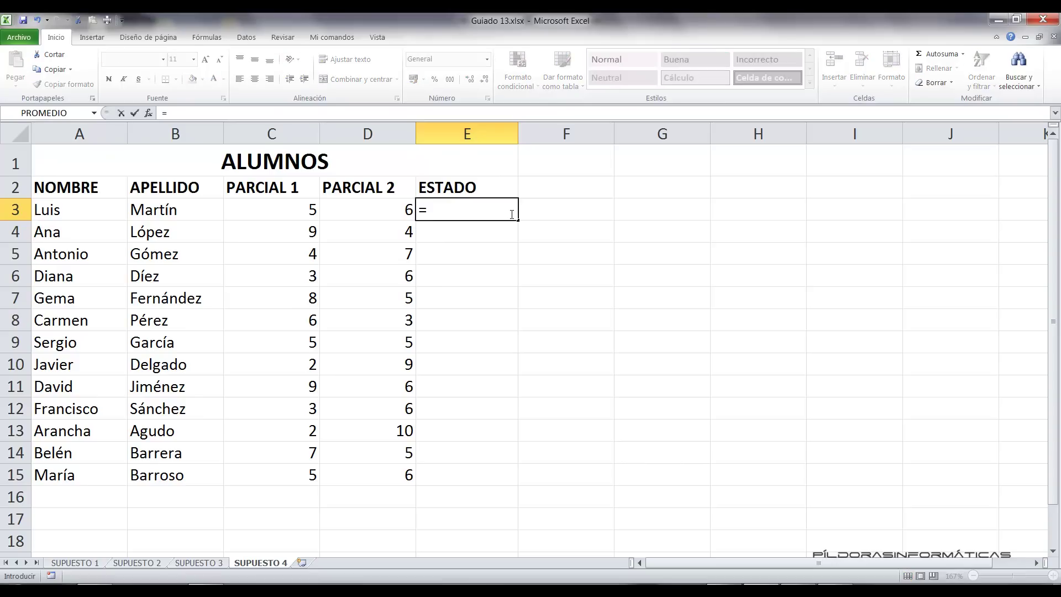
text(Y()
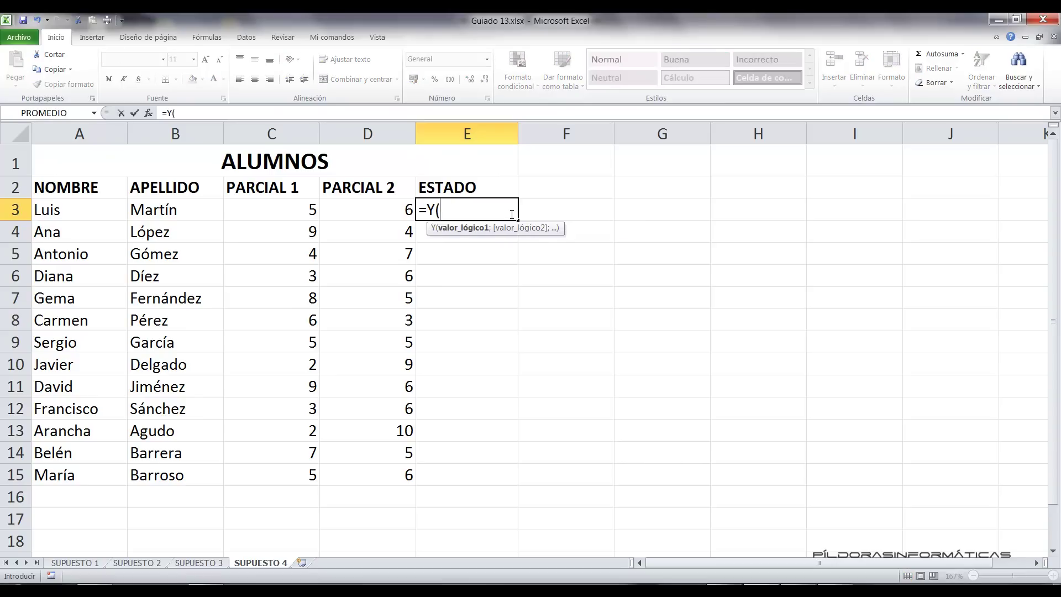
click(296, 209)
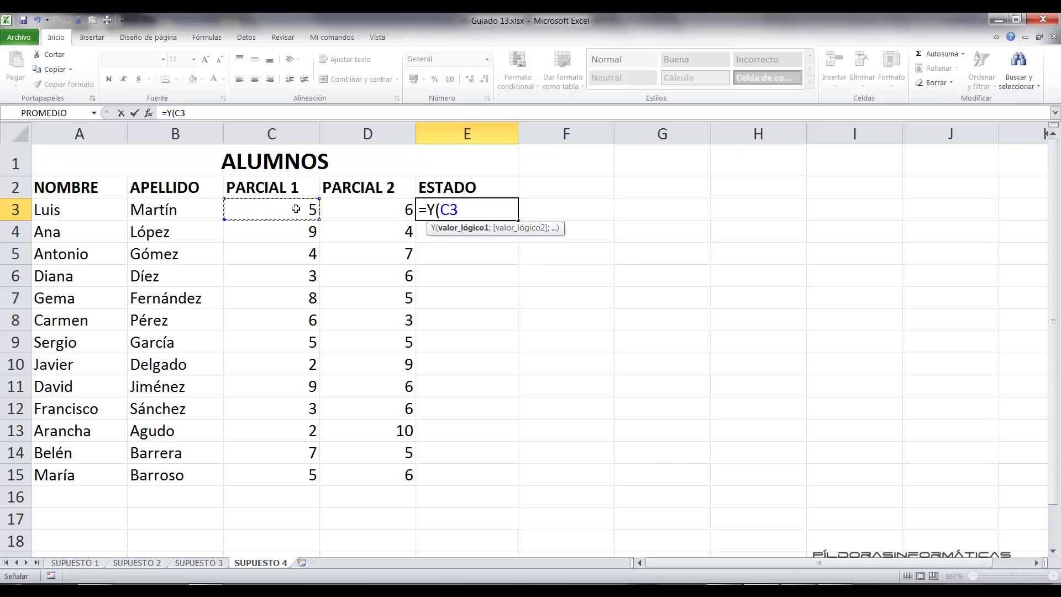
text(>=5;)
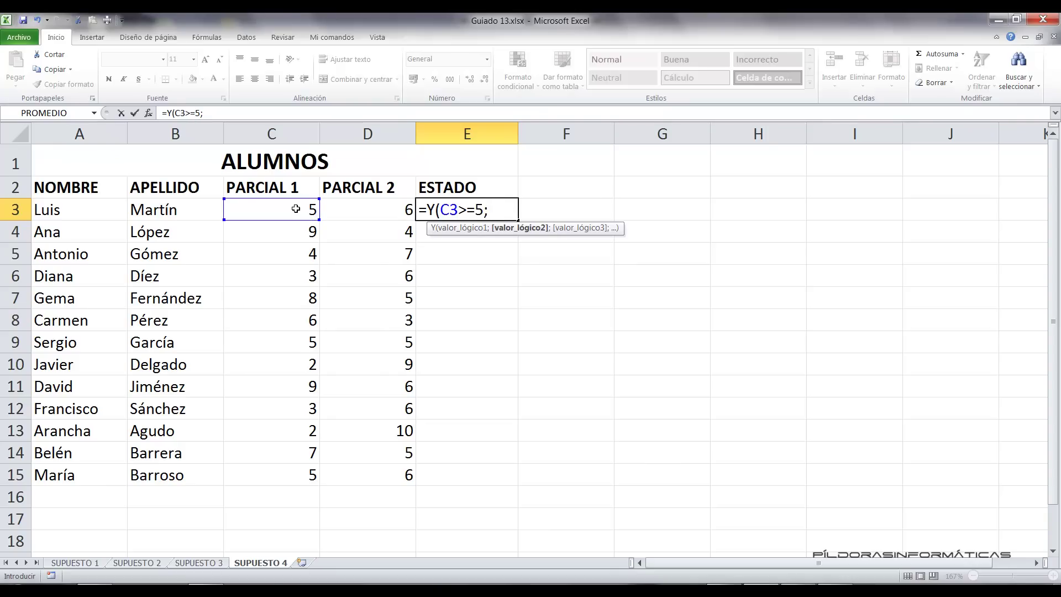
click(377, 214)
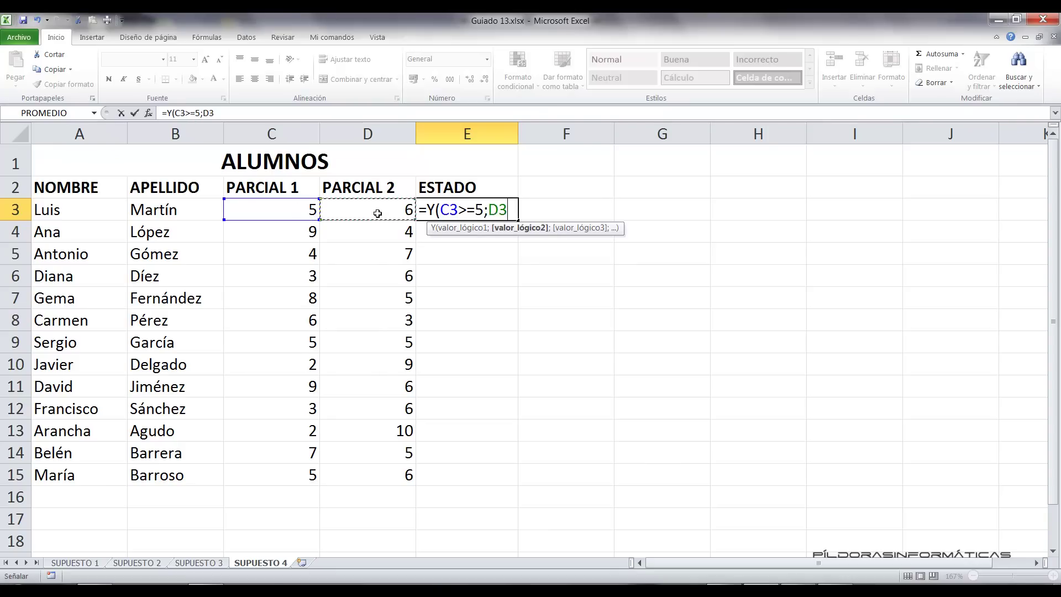
text(>=5))
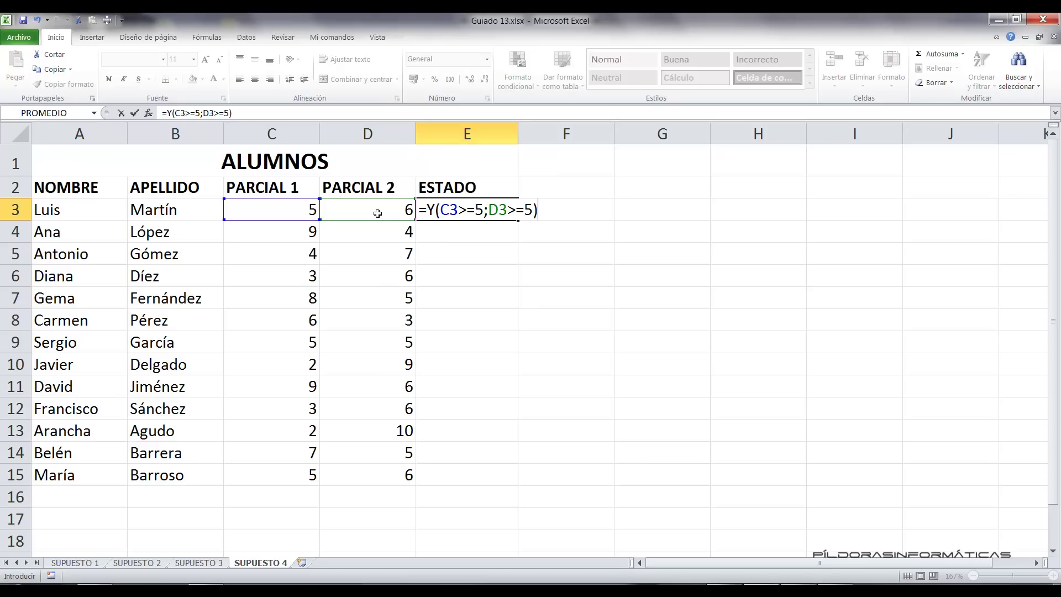
key(Return)
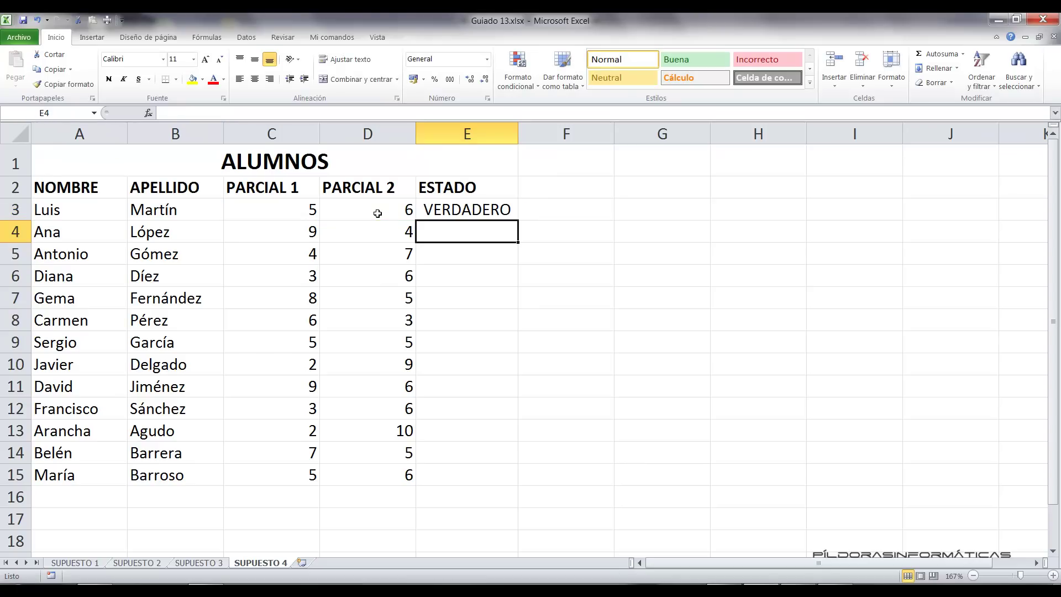
click(479, 212)
drag(519, 223, 511, 488)
Compare the two partial grades of the students in rows 3 to 8 with the results of the Y formula.
mouse_move(336, 208)
mouse_down()
mouse_move(365, 215)
mouse_move(351, 212)
mouse_up()
drag(289, 232, 401, 232)
drag(295, 256, 374, 253)
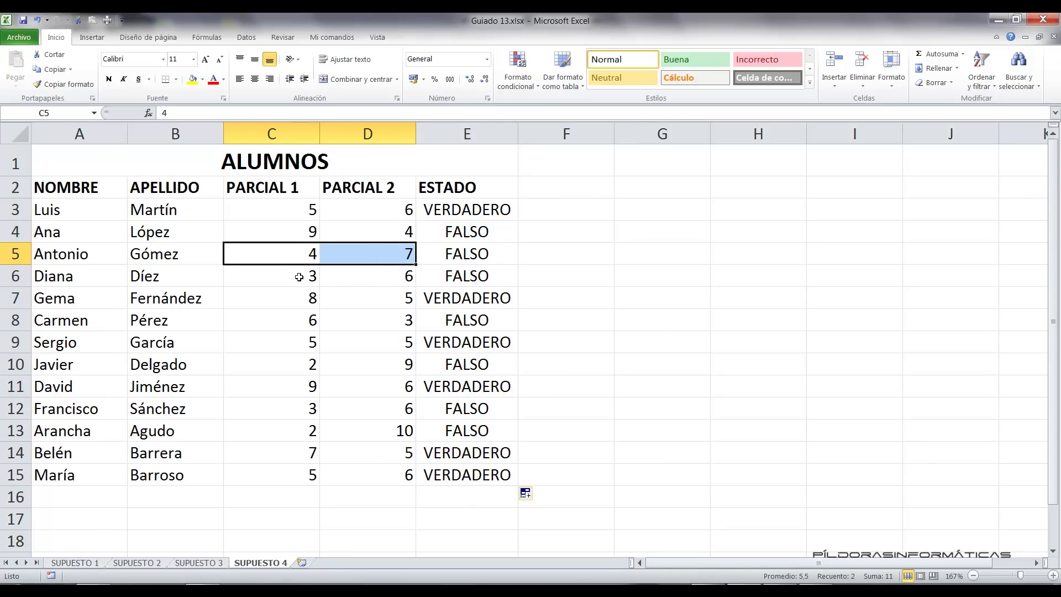
drag(302, 276, 382, 274)
drag(299, 298, 383, 298)
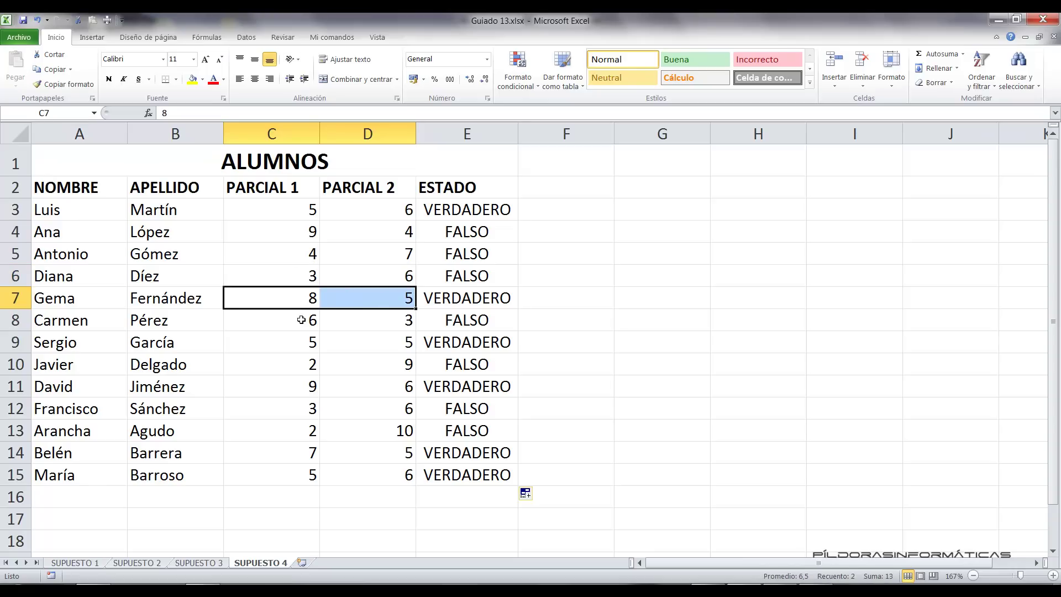
drag(308, 320, 379, 317)
click(481, 220)
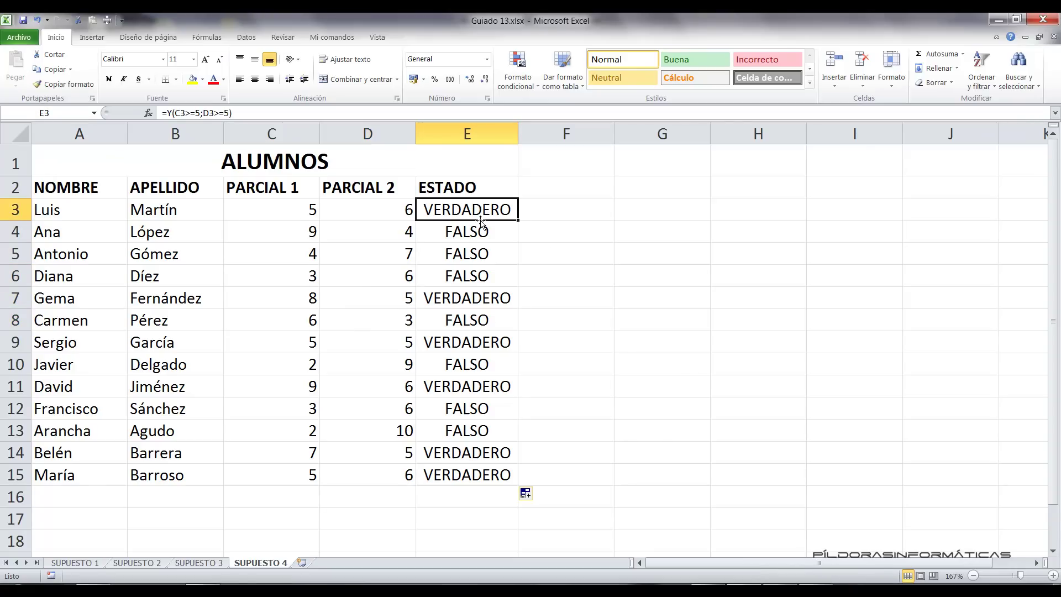
Enter =O(C3>=5;D3>=5) in F3 and copy it down to F15.
drag(579, 214, 590, 214)
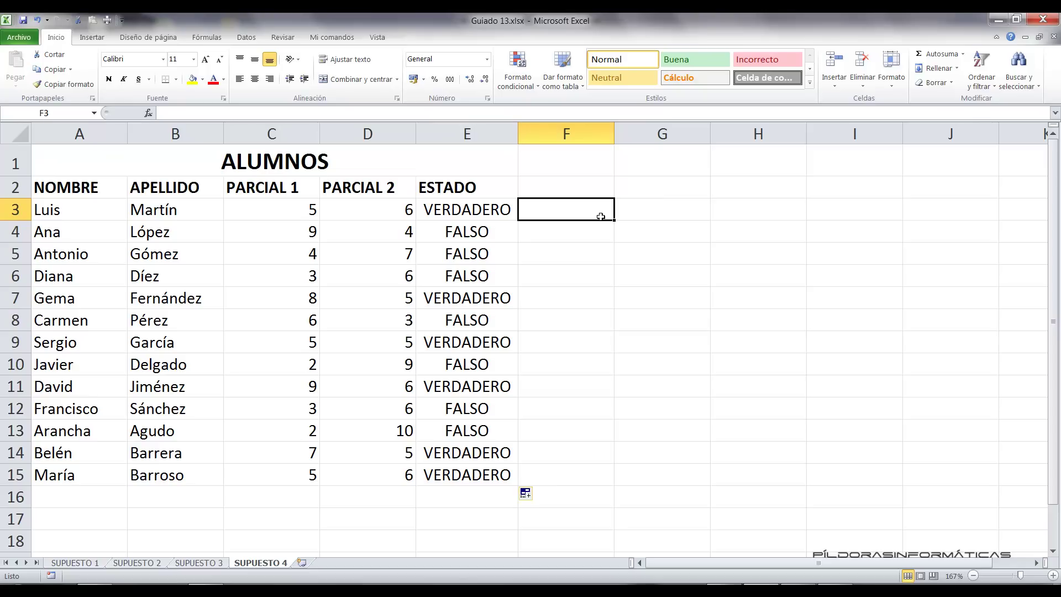
text(=O()
click(260, 207)
text(>=5;)
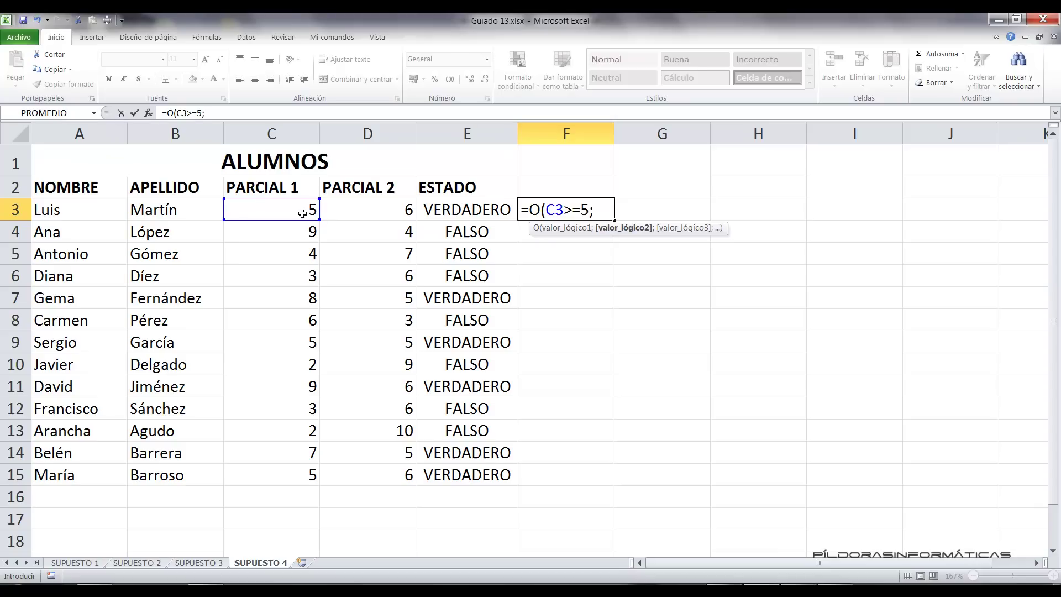
click(334, 212)
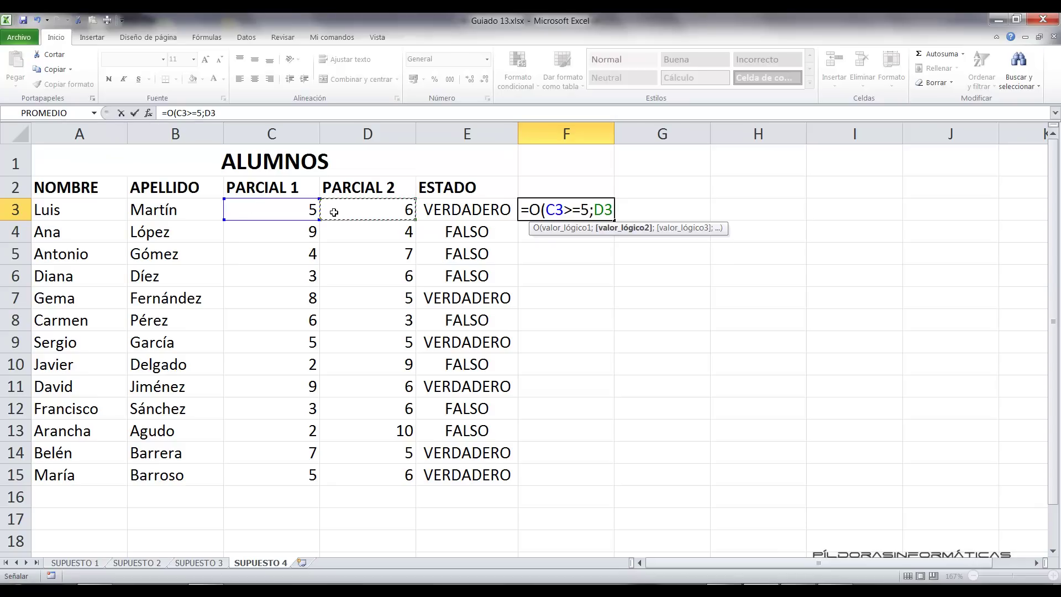
text(>=5))
key(Return)
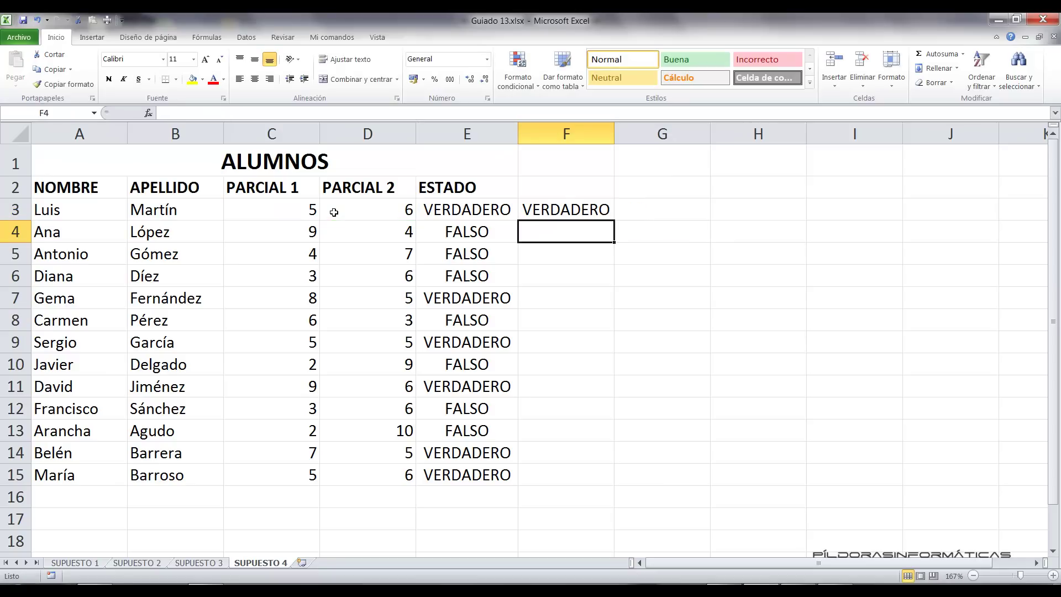
click(552, 211)
drag(613, 221, 616, 489)
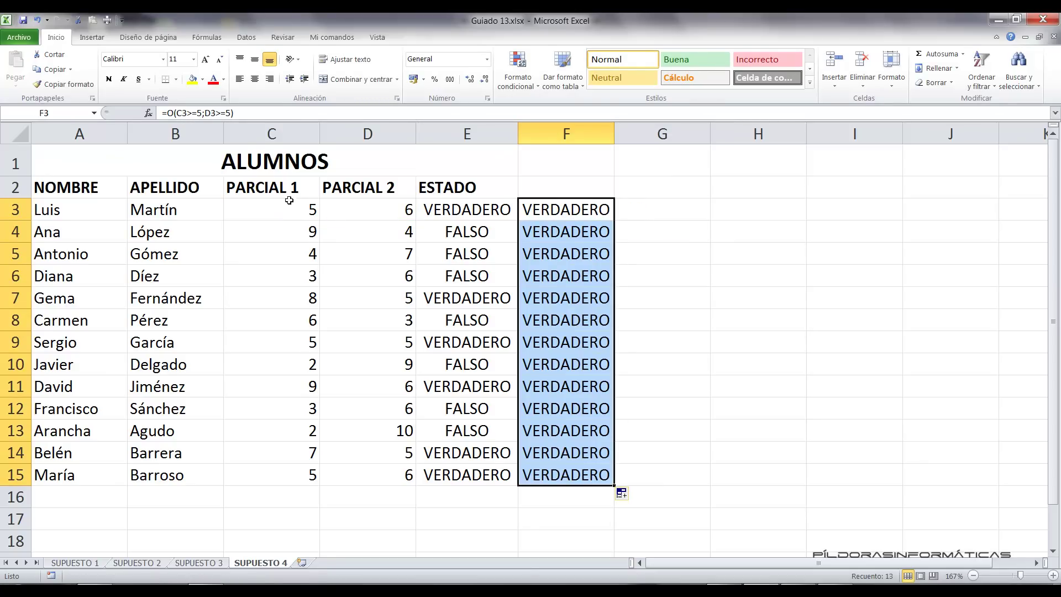
Check the partial grades in C3:D15 against the results of the O formula.
drag(288, 209, 362, 468)
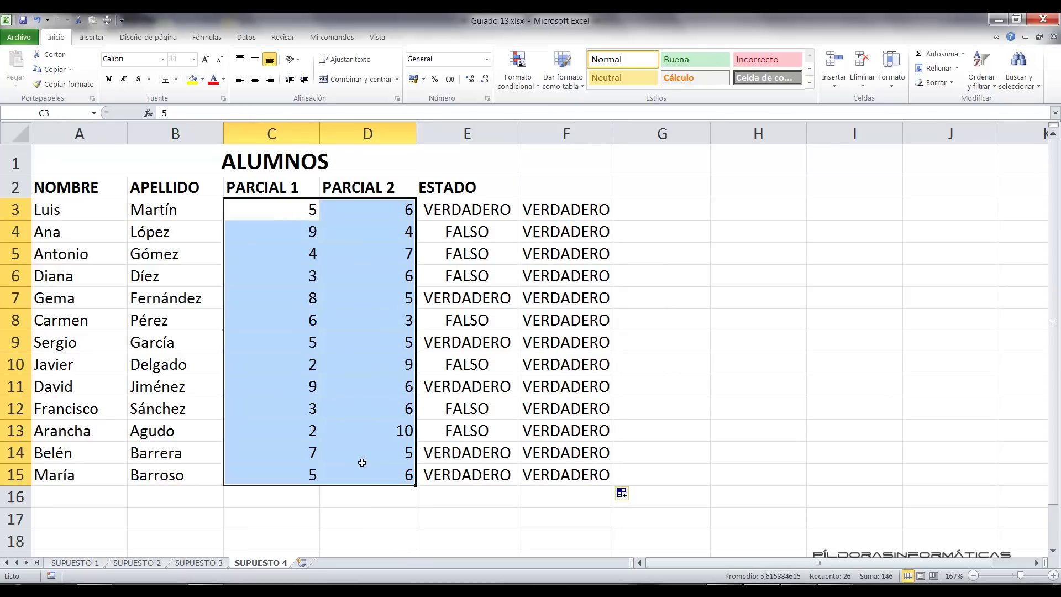
click(293, 211)
click(389, 208)
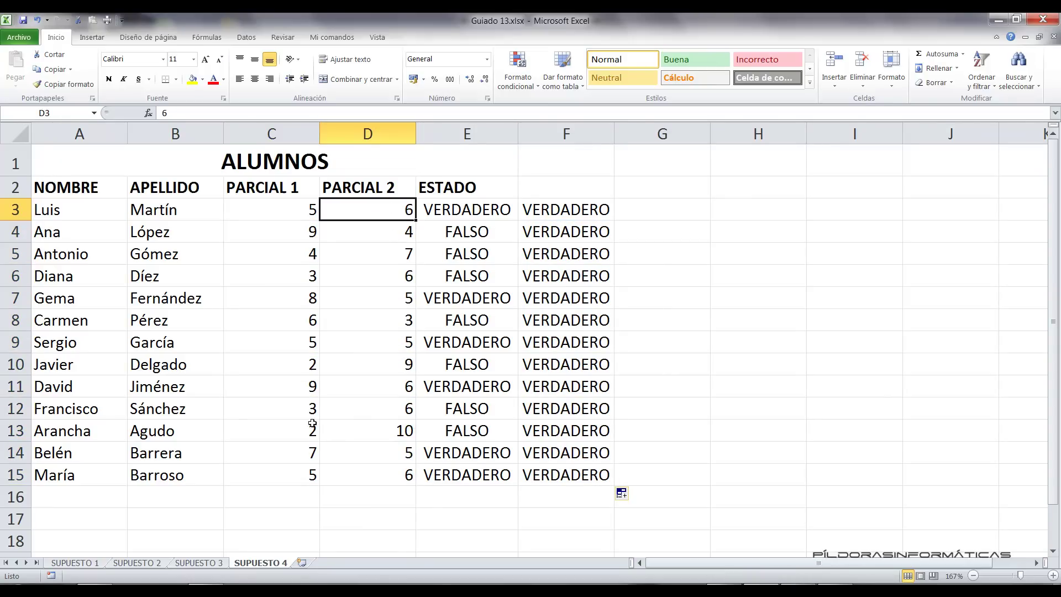
click(369, 349)
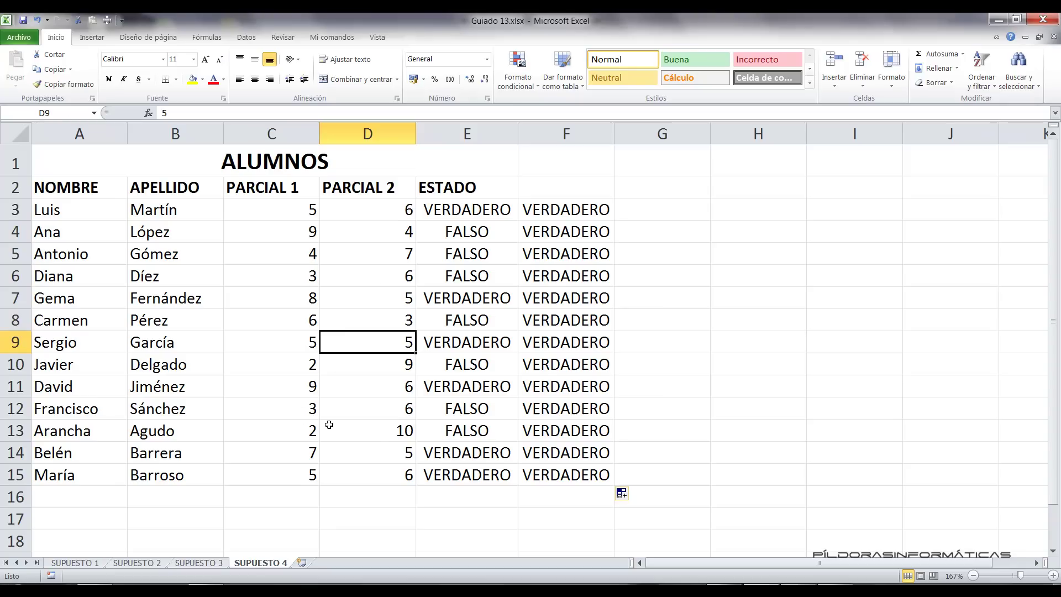
Set the PARCIAL 2 grade in D13 to 3 and check both partial grades against the formula results in row 13.
drag(32, 418, 375, 431)
key(e)
mouse_move(39, 419)
mouse_down()
mouse_move(222, 444)
mouse_move(438, 444)
mouse_move(536, 584)
mouse_up()
key(Escape)
click(385, 431)
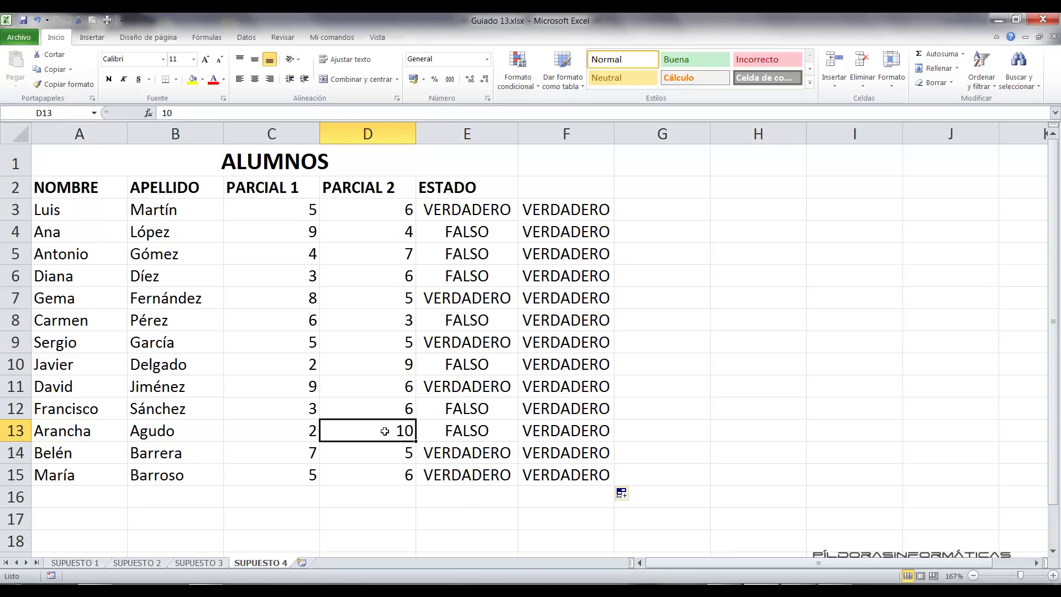
text(3)
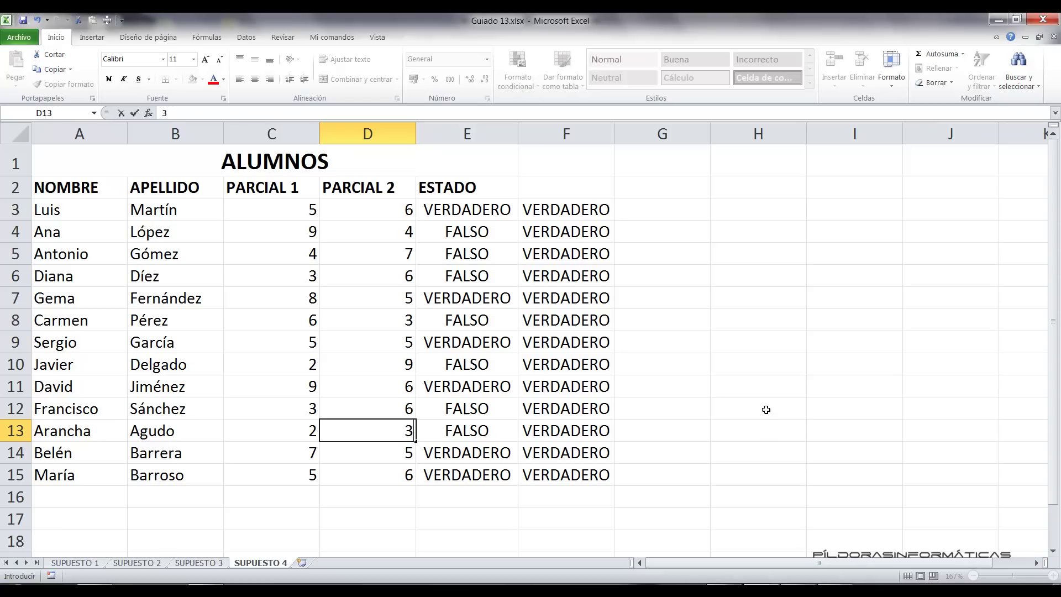
key(Return)
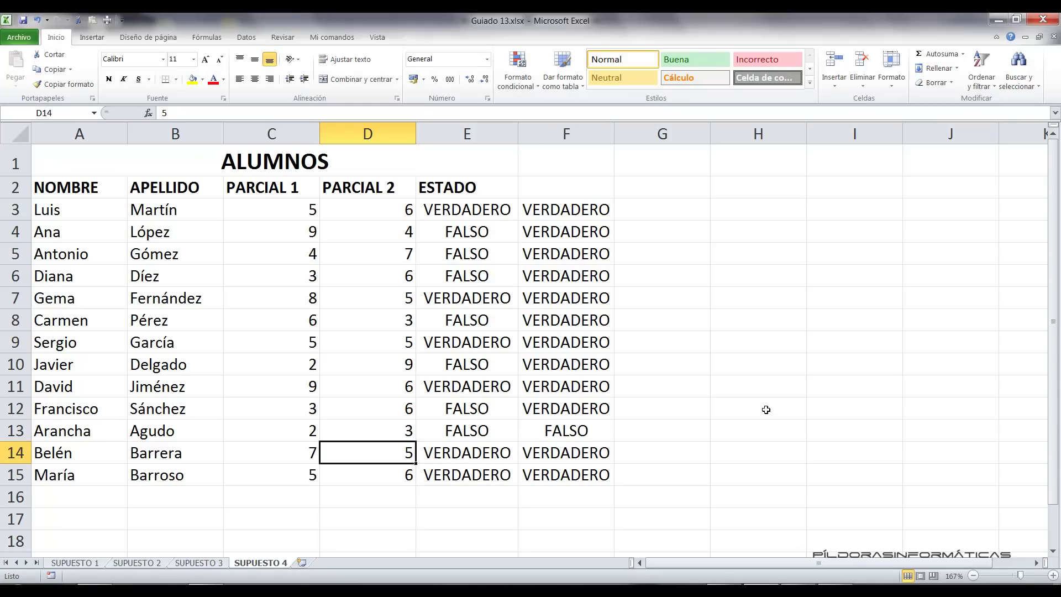
click(523, 431)
click(314, 431)
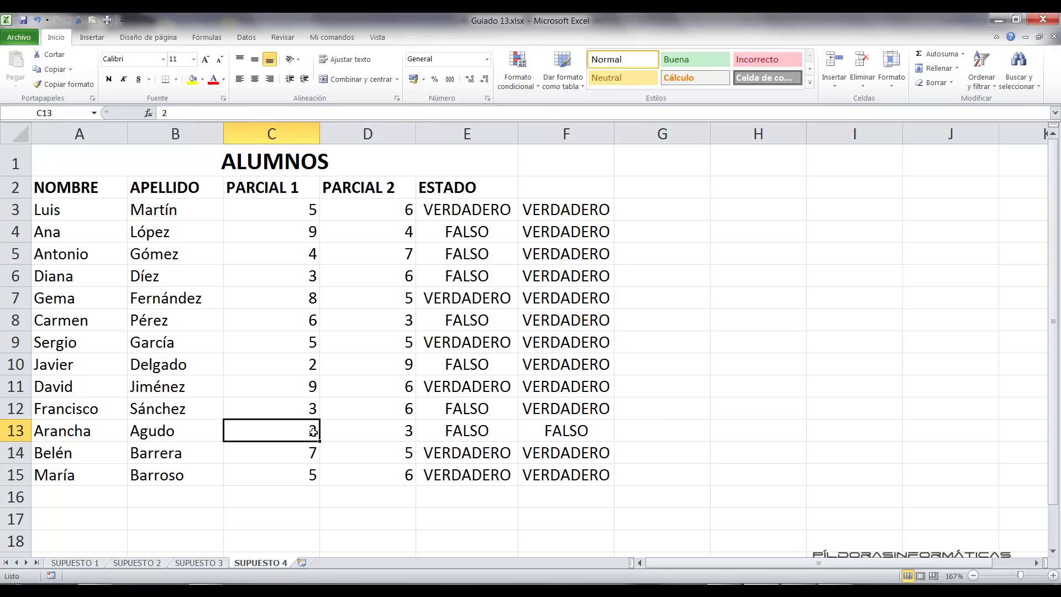
click(352, 432)
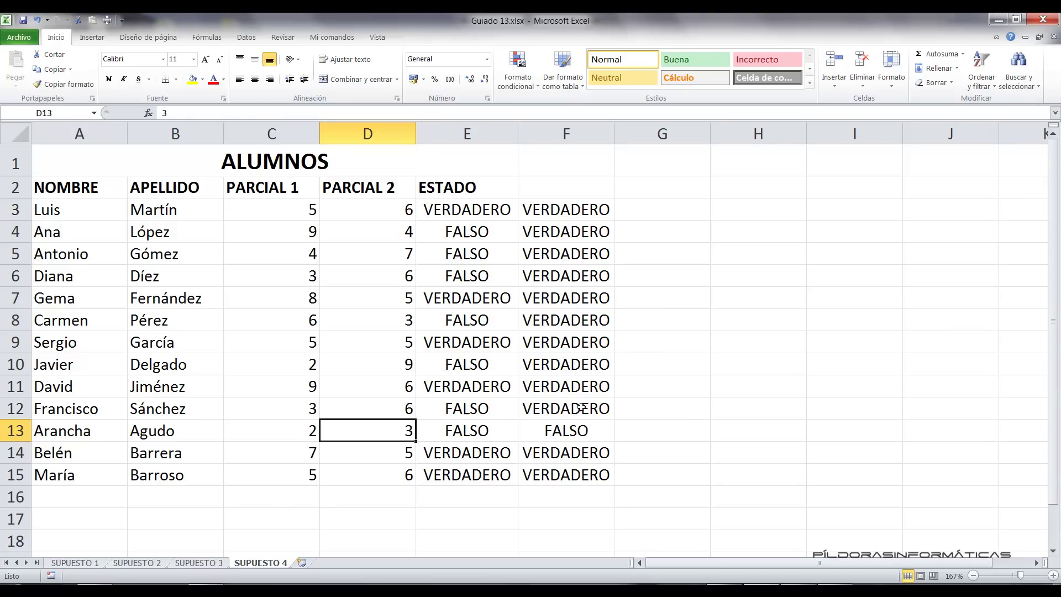
Clear the Y and O formulas from E3:F15.
drag(463, 209, 581, 473)
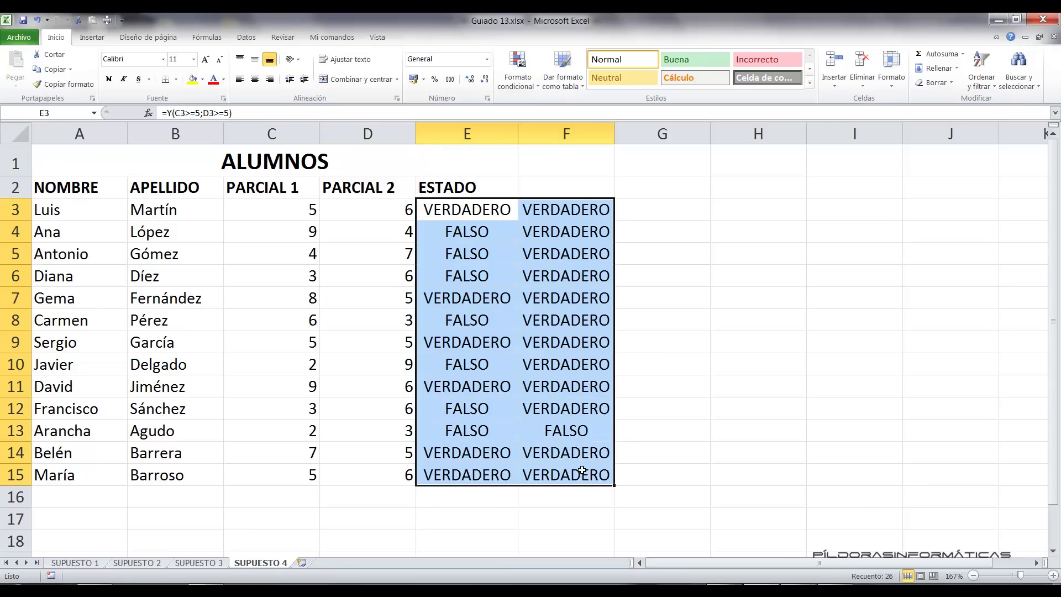
key(Delete)
Insert the Y function in E3, choosing it from the Todo category and reading its description.
click(465, 204)
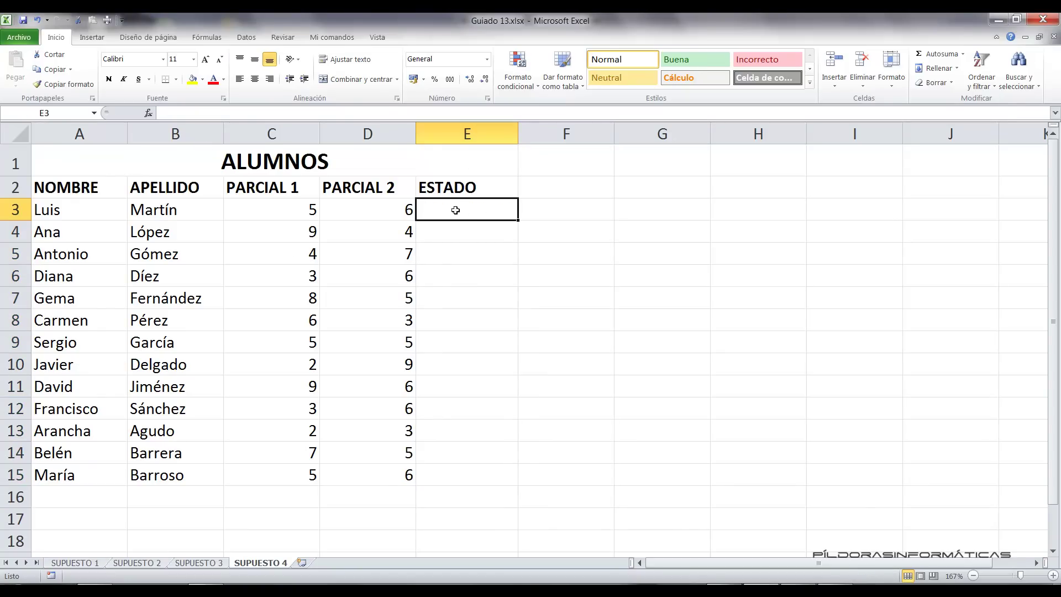
click(148, 113)
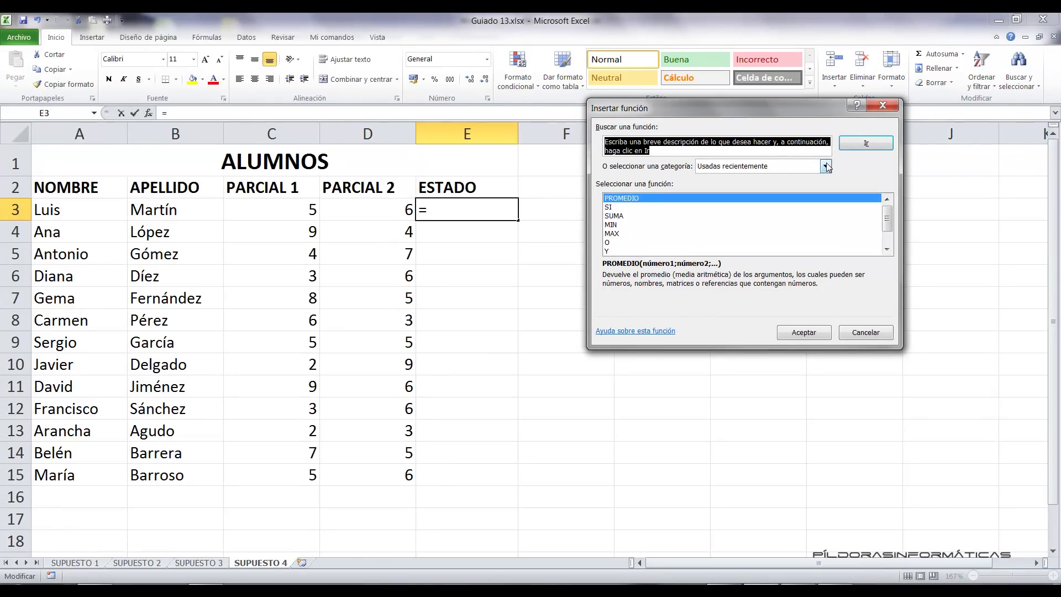
click(825, 166)
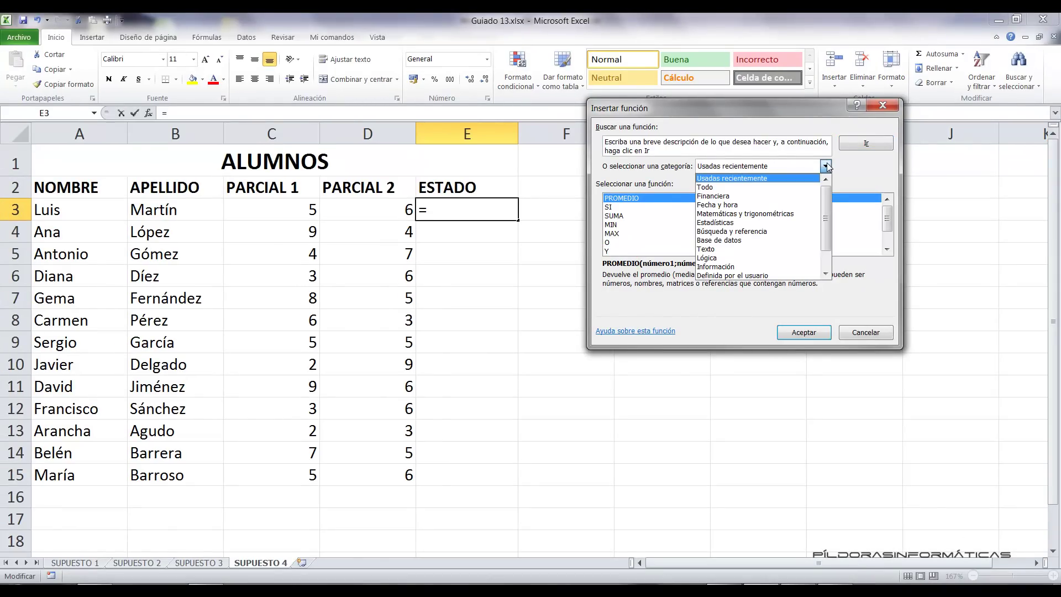
click(705, 187)
click(628, 217)
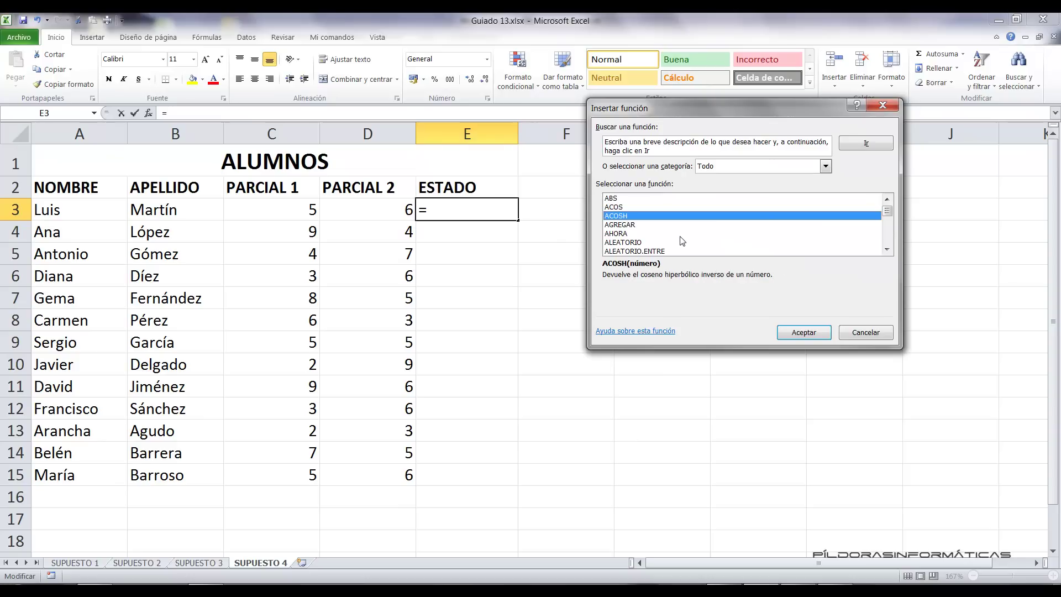
key(y)
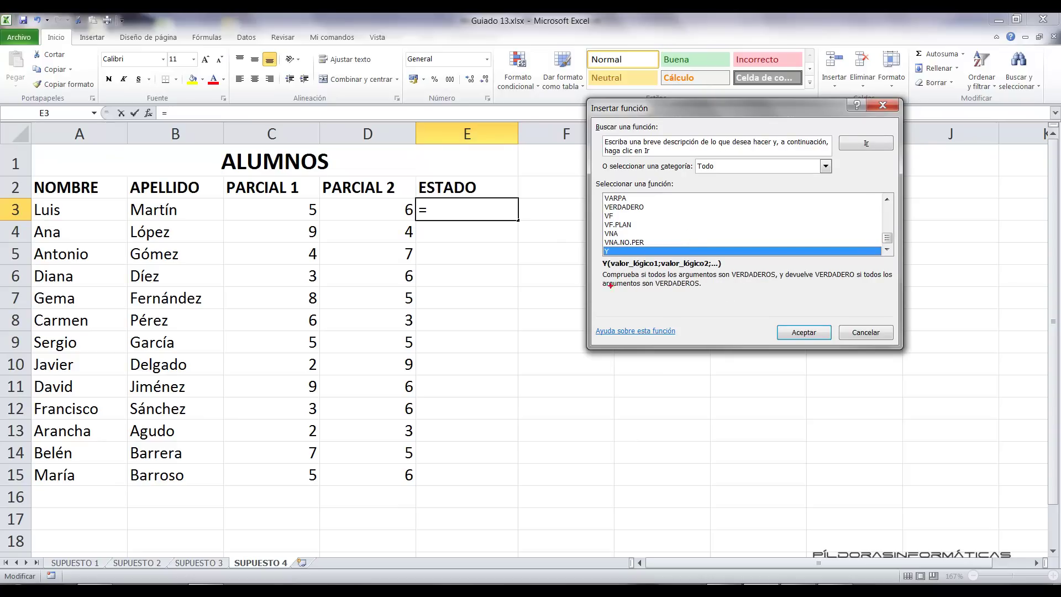
mouse_move(598, 262)
mouse_down()
mouse_move(786, 295)
mouse_move(902, 302)
mouse_up()
drag(703, 297, 671, 355)
drag(767, 294, 837, 330)
key(Escape)
click(803, 332)
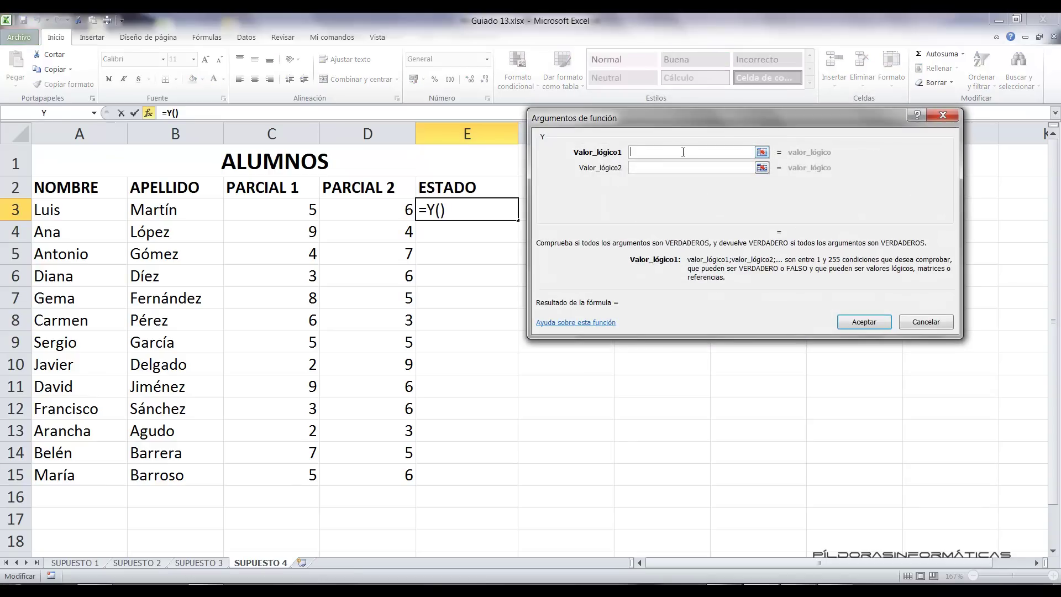
Define the Y function's conditions as C3>=5 and D3>=5, and copy the formula from E3 down to E15.
click(297, 210)
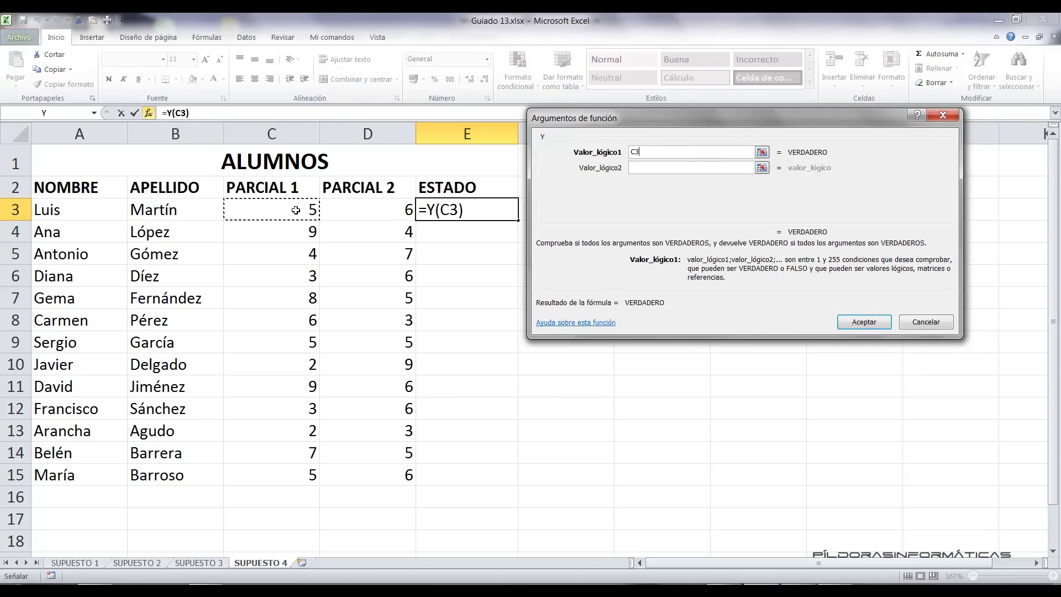
text(>=5)
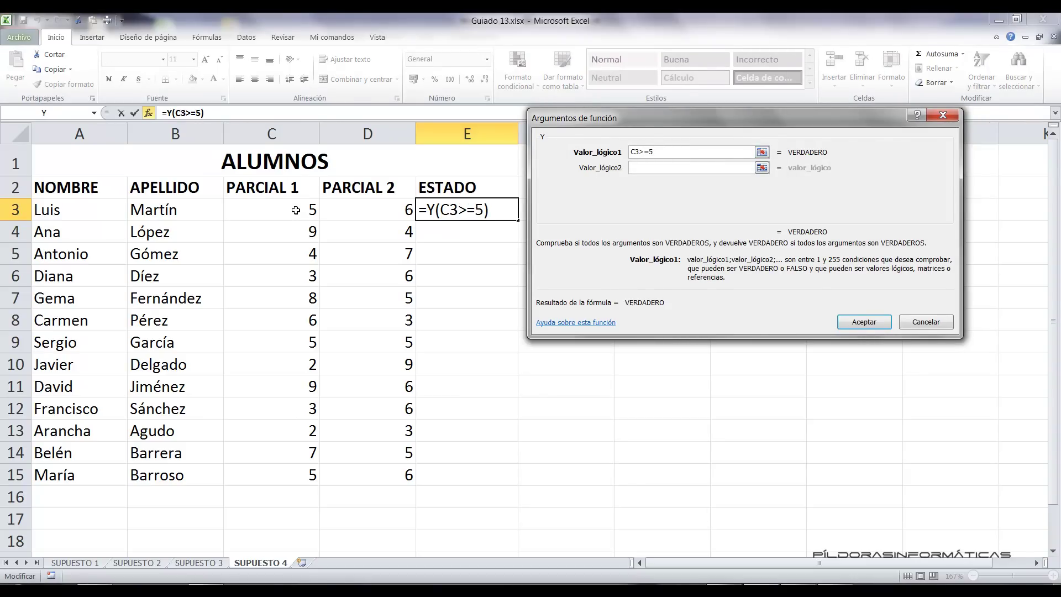
click(680, 169)
click(392, 207)
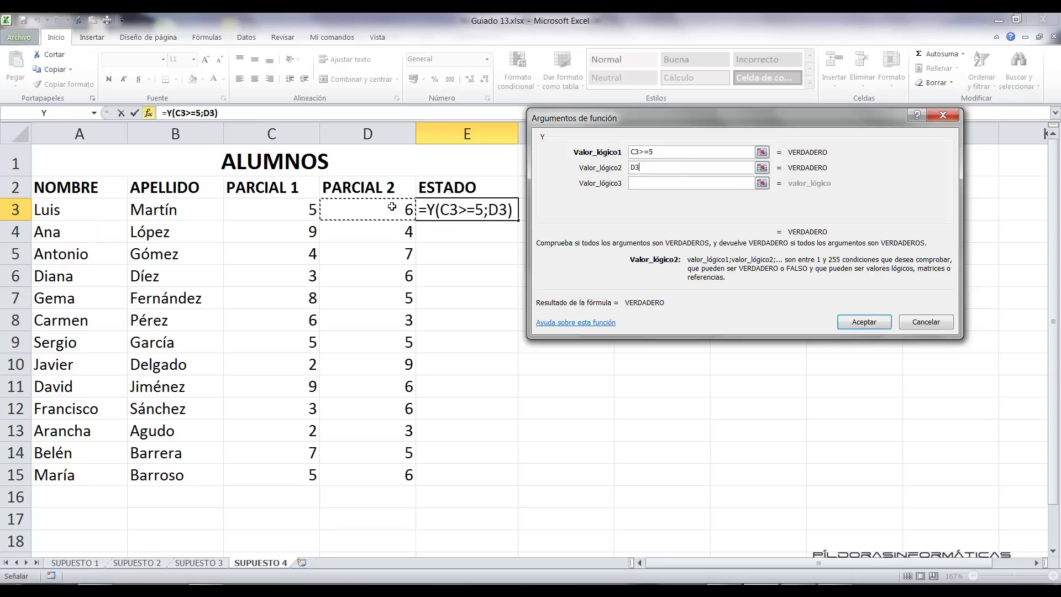
text(>=5)
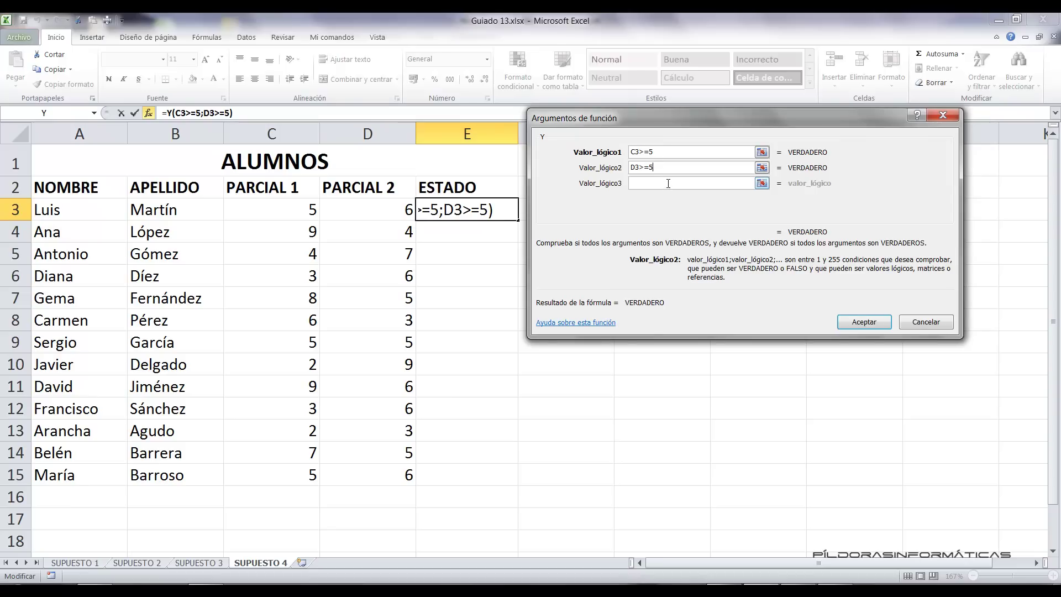
click(668, 183)
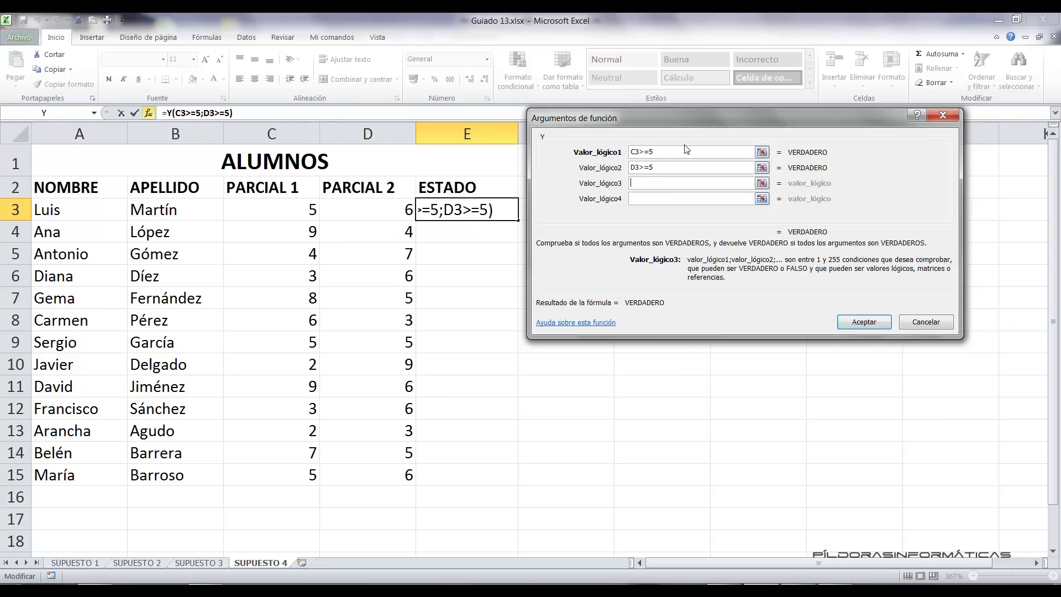
click(644, 199)
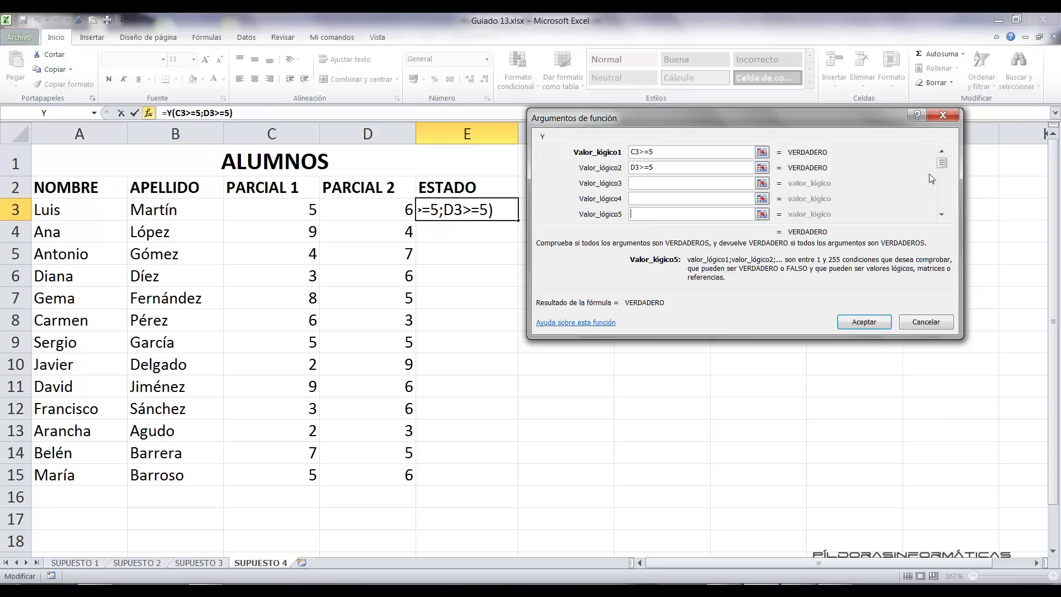
mouse_move(943, 168)
mouse_down()
mouse_move(943, 189)
mouse_move(943, 162)
mouse_up()
click(865, 326)
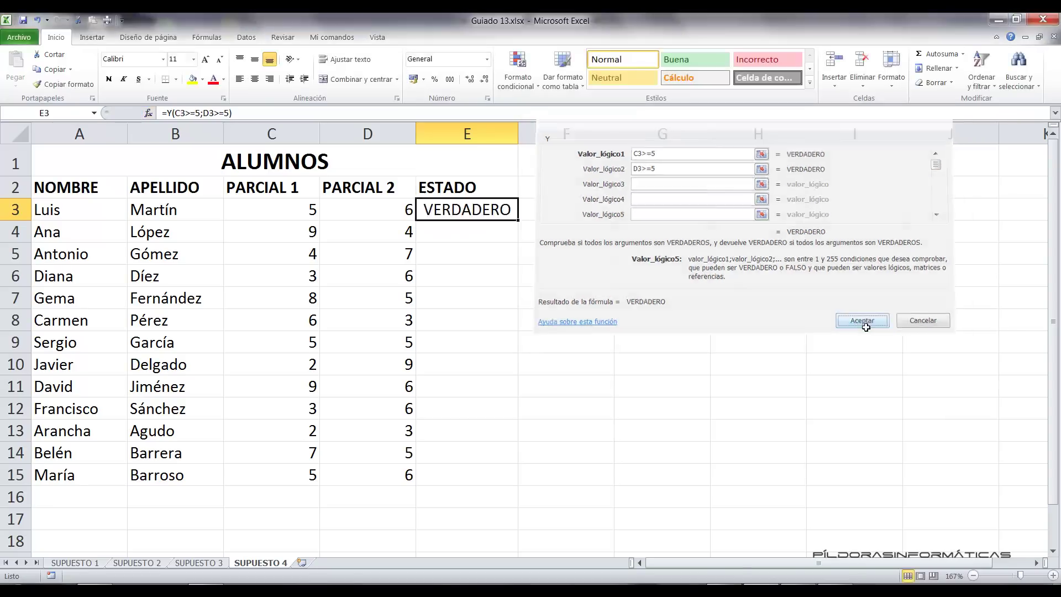
drag(518, 221, 517, 481)
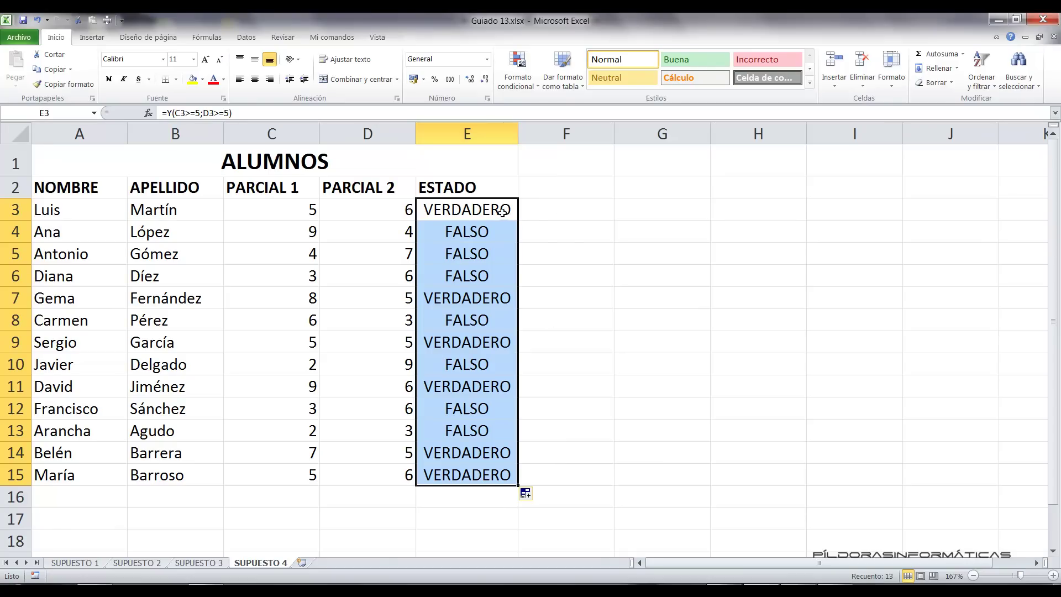
Insert the O function in F3 from the full function list.
click(566, 208)
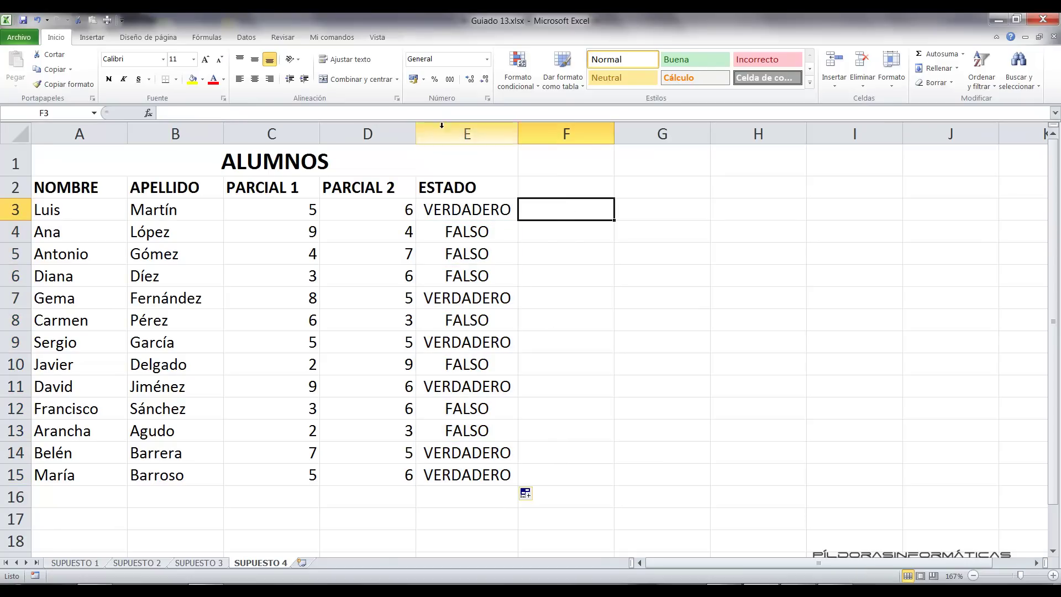
click(149, 113)
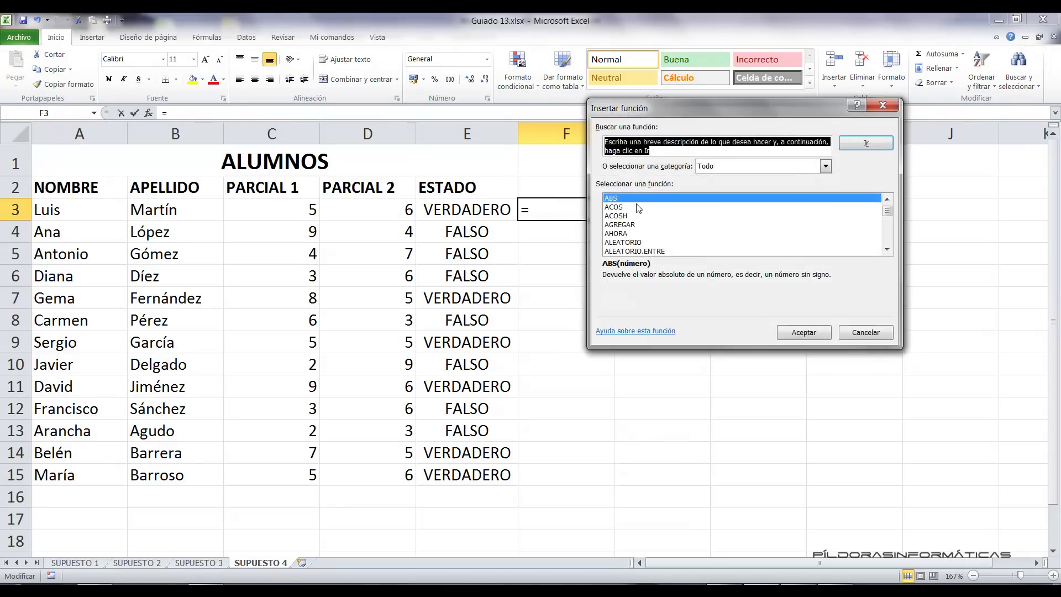
click(643, 236)
key(o)
click(802, 332)
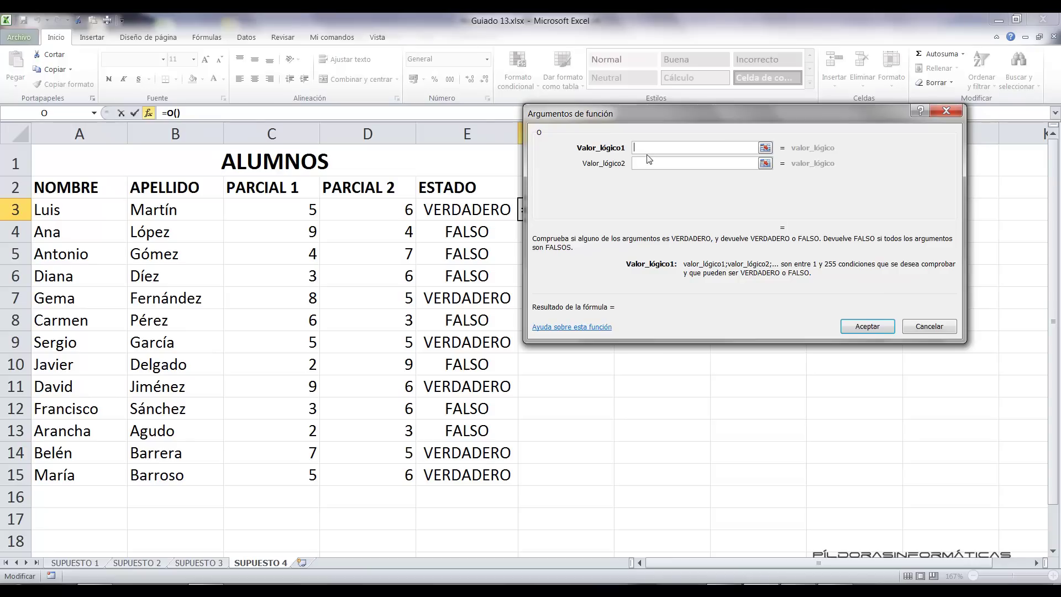
Define the O function's conditions as C3>=5 and D3>=5, and copy the formula from F3 down to F15.
click(303, 211)
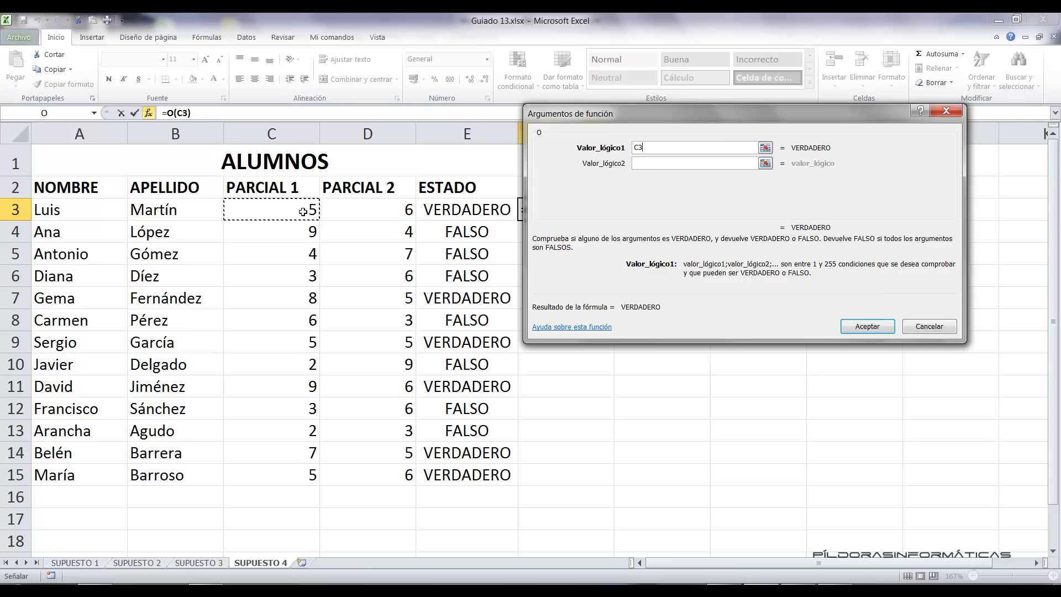
text(>=5)
click(689, 163)
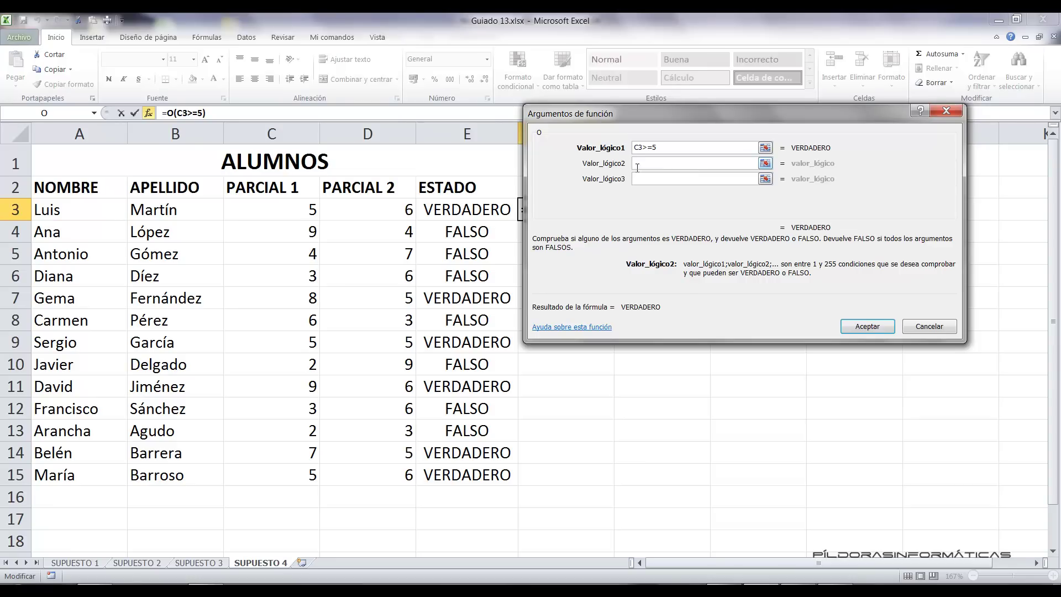
click(390, 209)
text(>=)
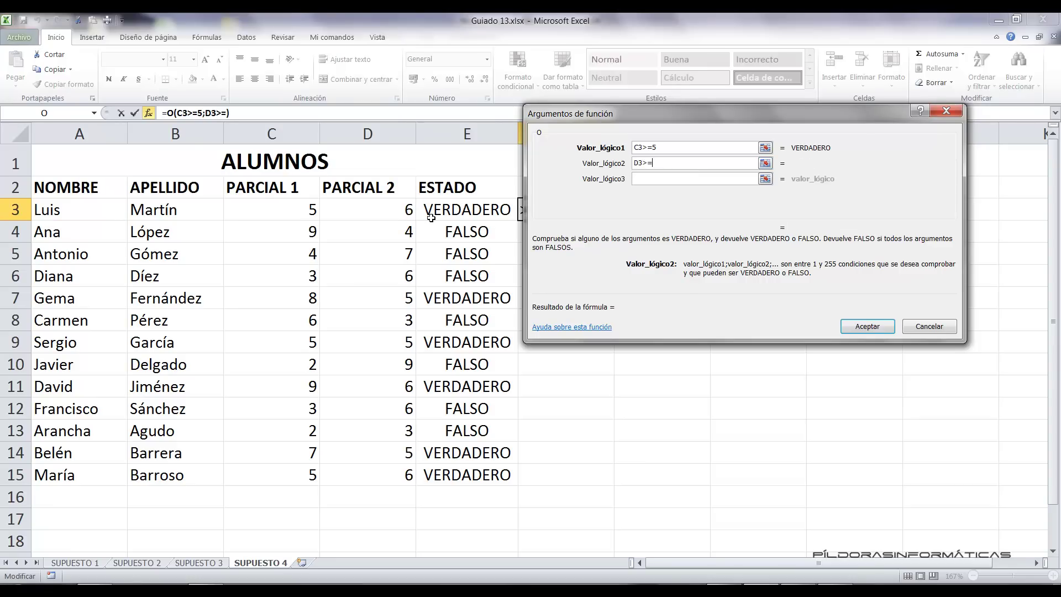
text(5)
click(866, 326)
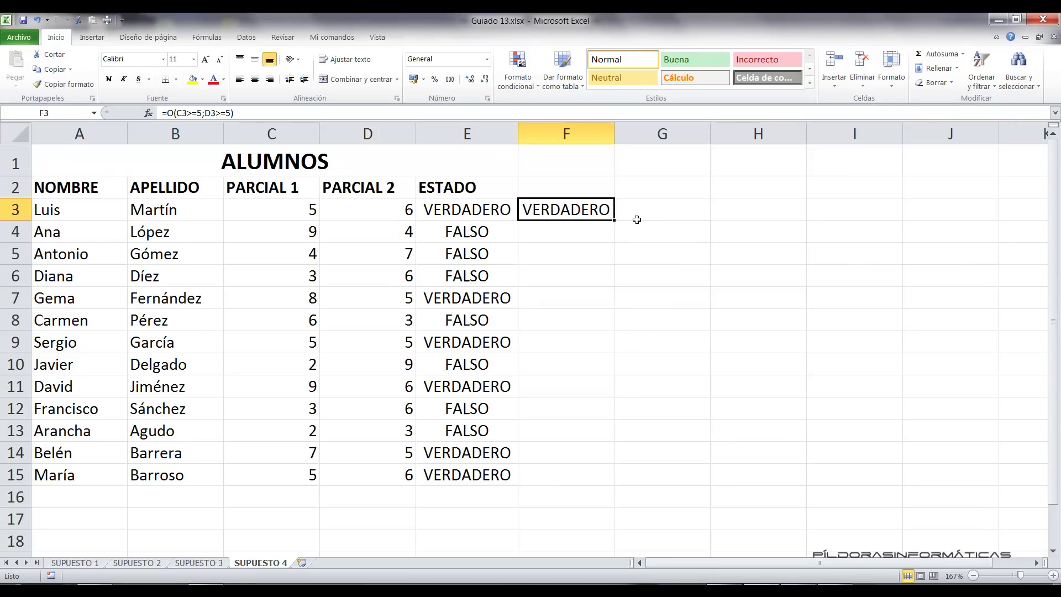
drag(614, 220, 612, 483)
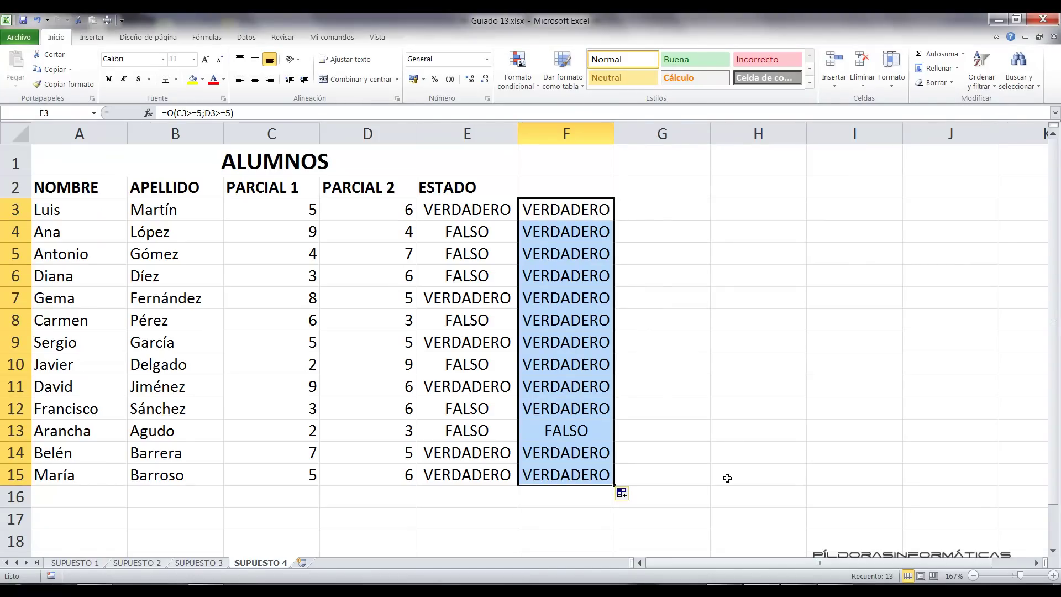
Delete the contents of E3:F15, emptying the ESTADO column and the one beside it.
drag(469, 208, 590, 480)
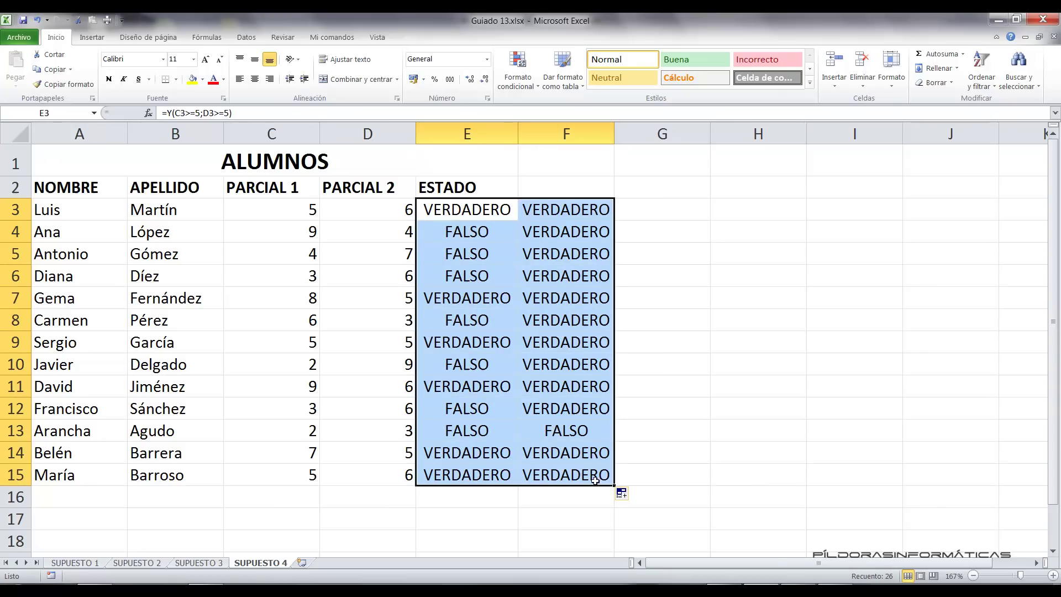
key(Delete)
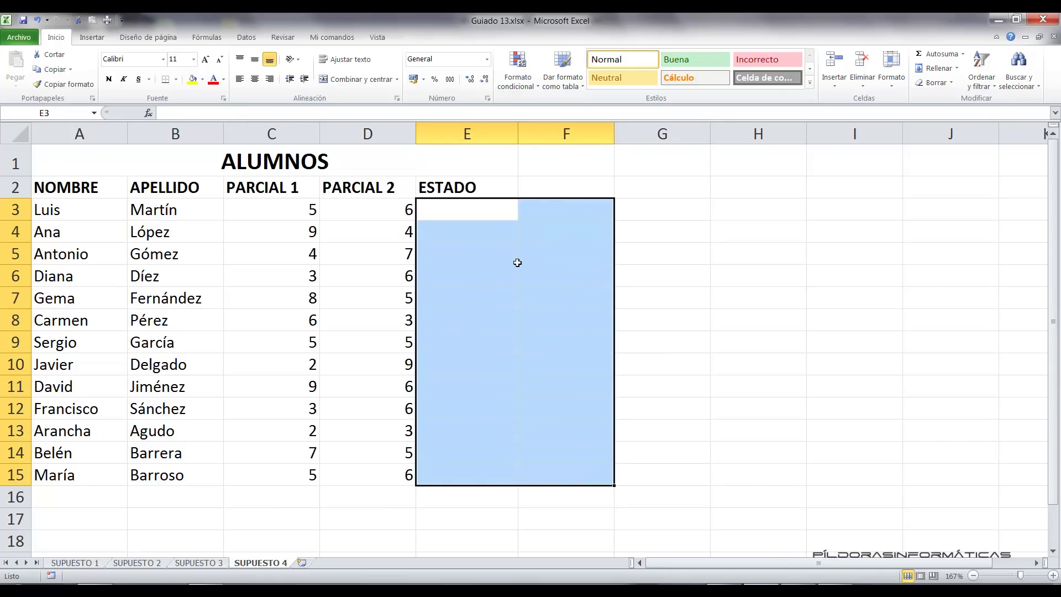
click(667, 247)
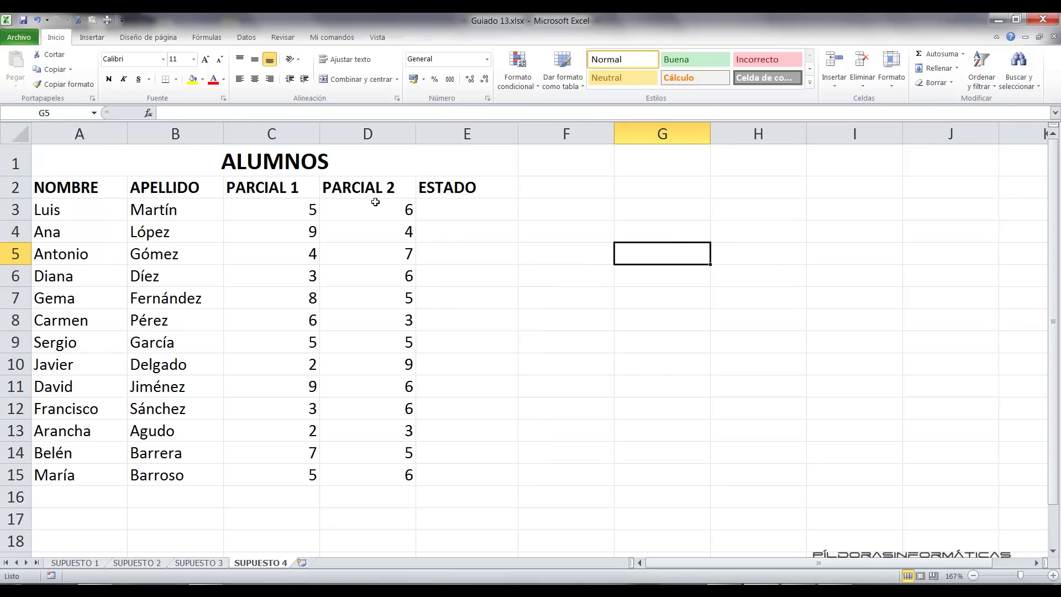
drag(444, 209, 502, 450)
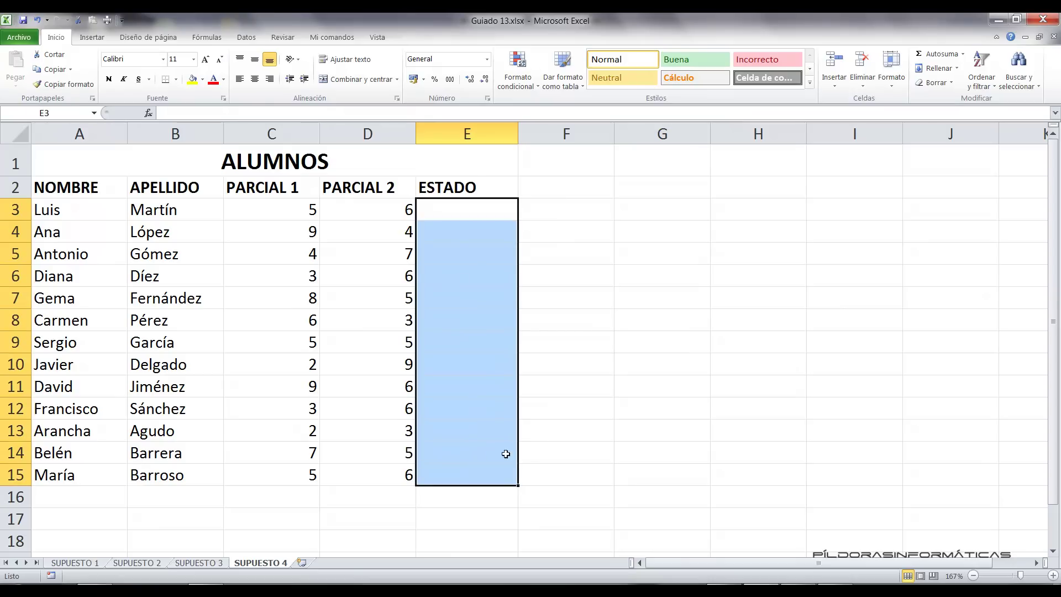
click(281, 217)
click(350, 210)
click(284, 219)
click(350, 217)
Begin an SI formula in E3 whose logical test is the nested Y function with the conditions C3>=5 and D3>=5.
click(445, 214)
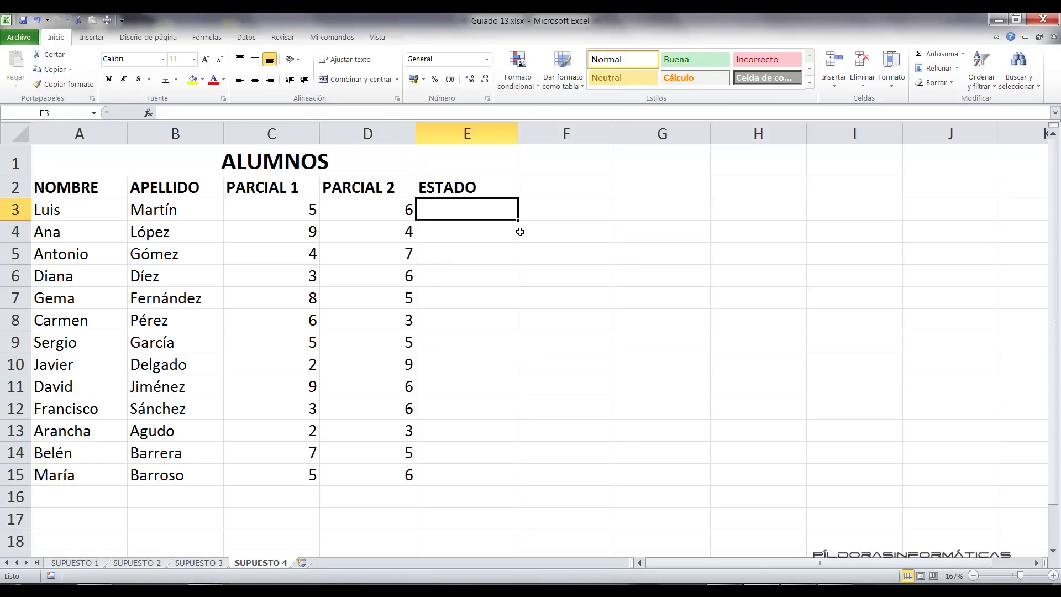
text(=SI()
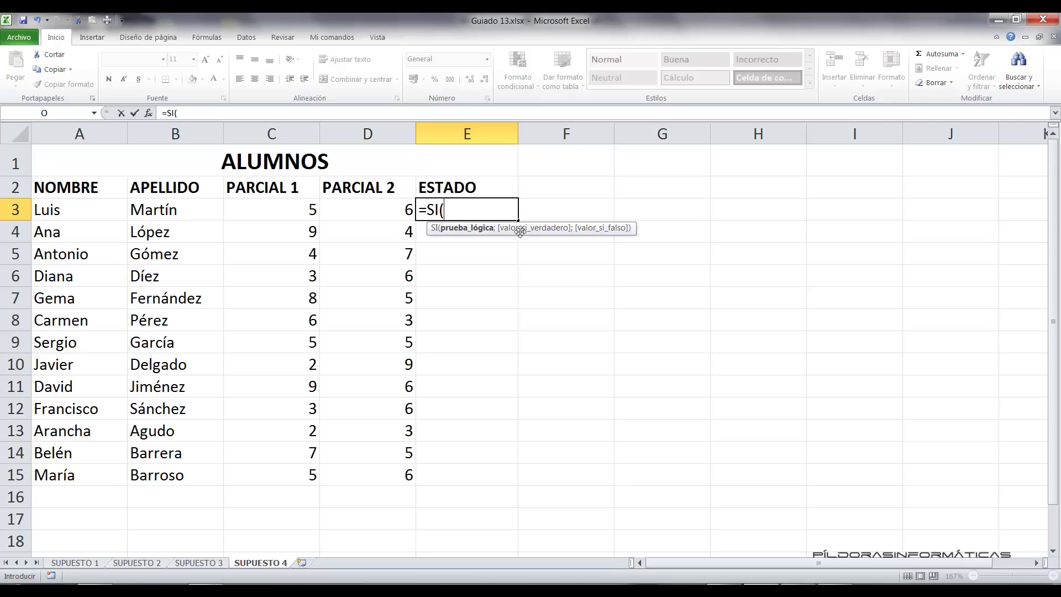
text(Y)
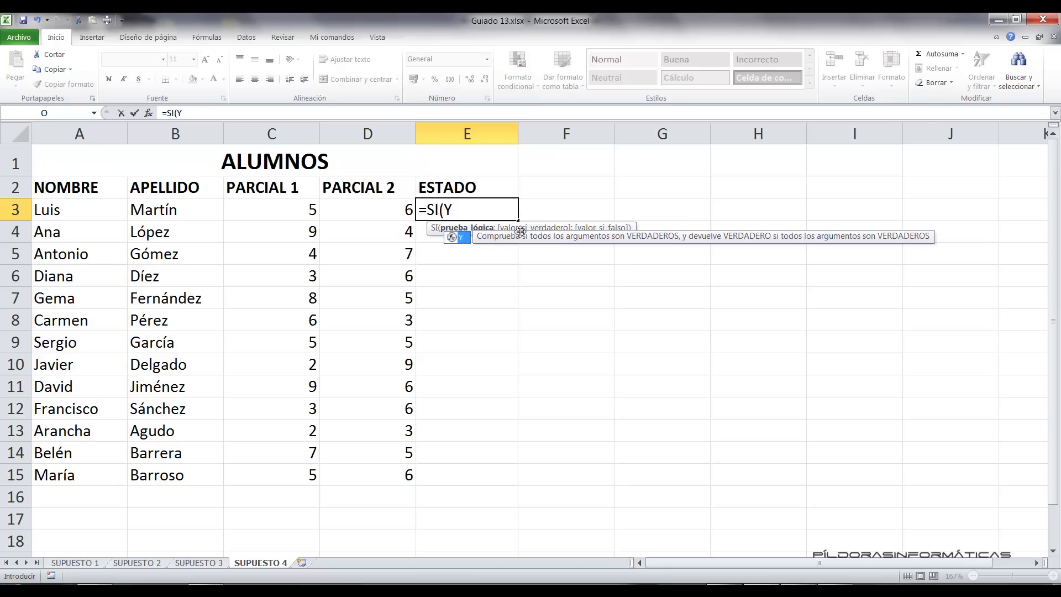
text(()
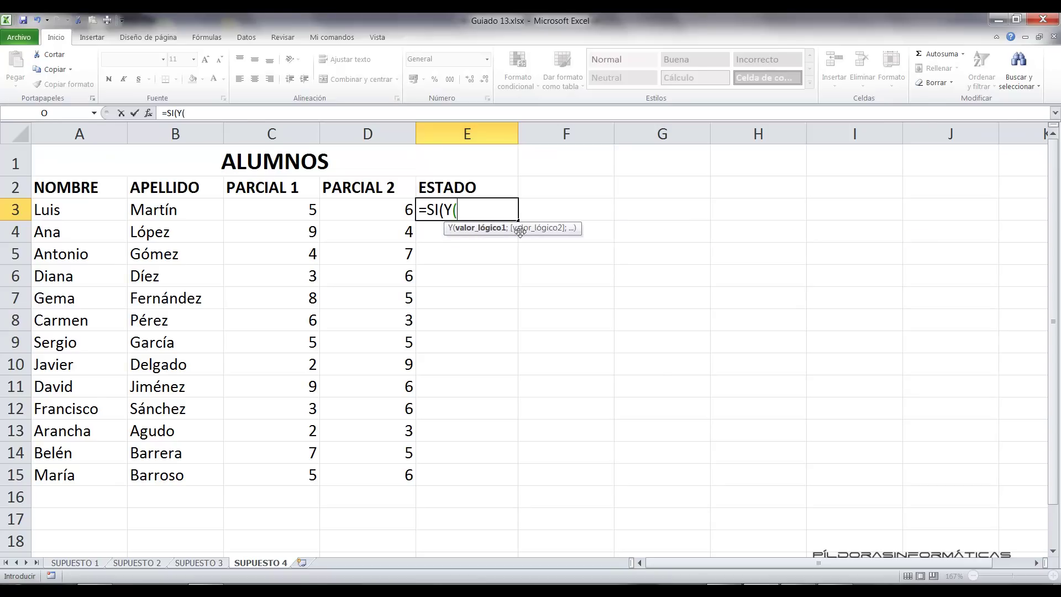
click(263, 210)
text(>=5;)
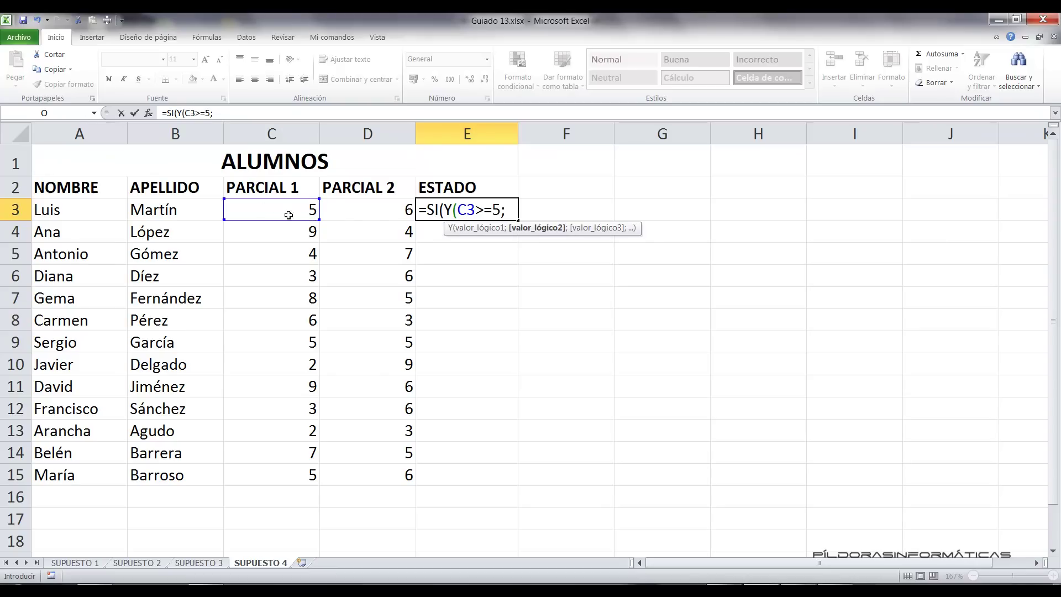
click(364, 210)
text(>)
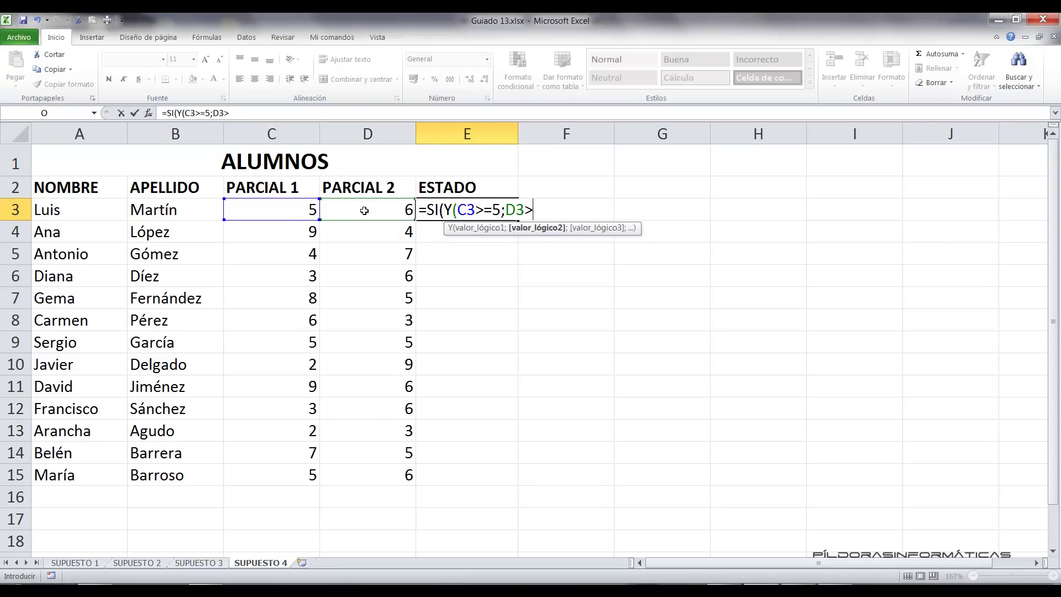
text(=5);)
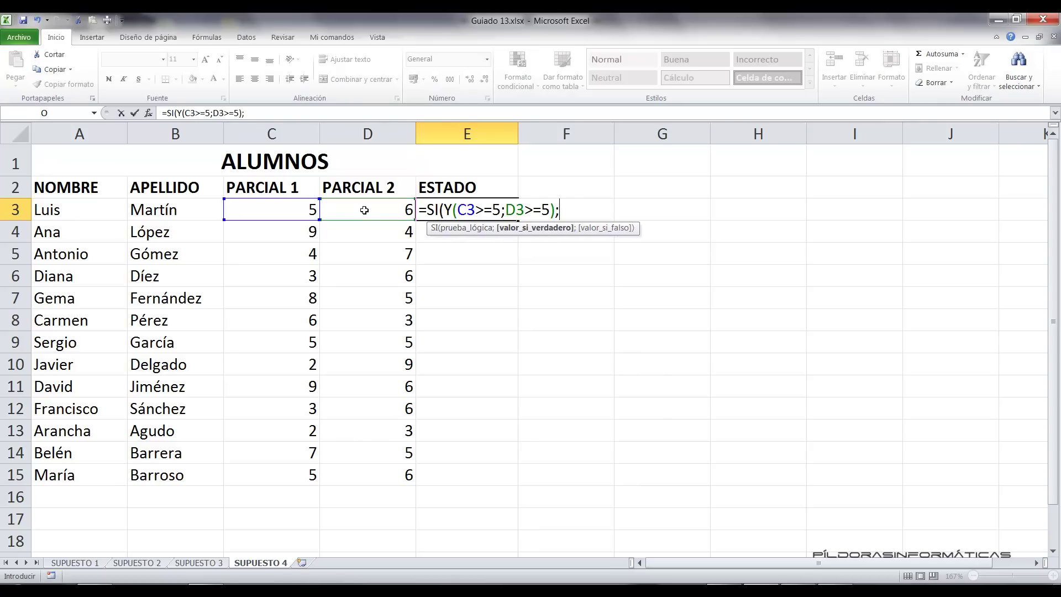
Complete the SI formula in E3 with "APROBADO" as the true value and "SUSPENSO" as the false value.
text("APROBAD)
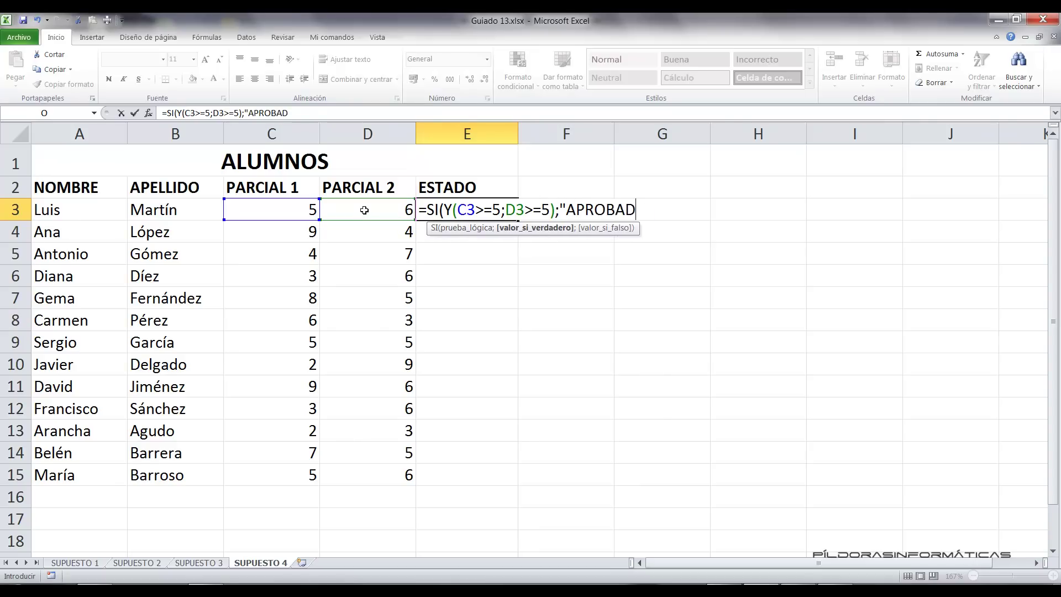
text(O";)
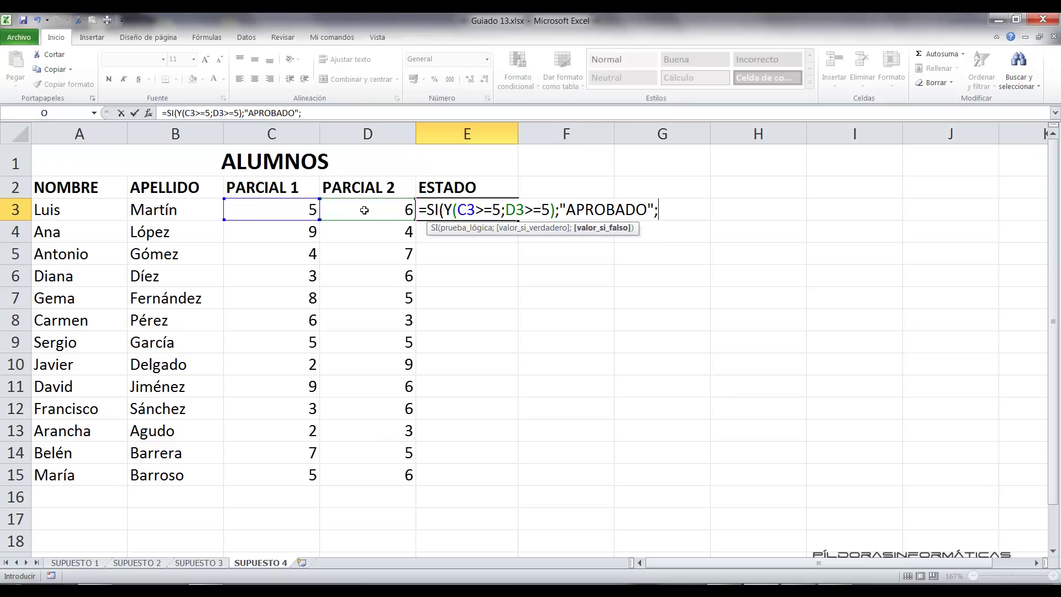
text("SUSPENSO)
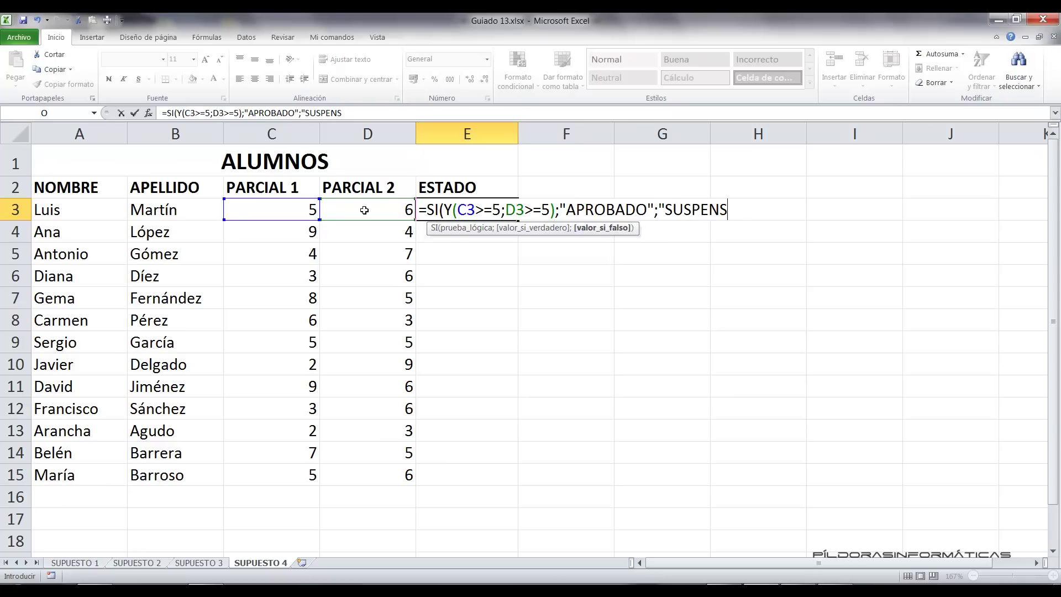
text("))
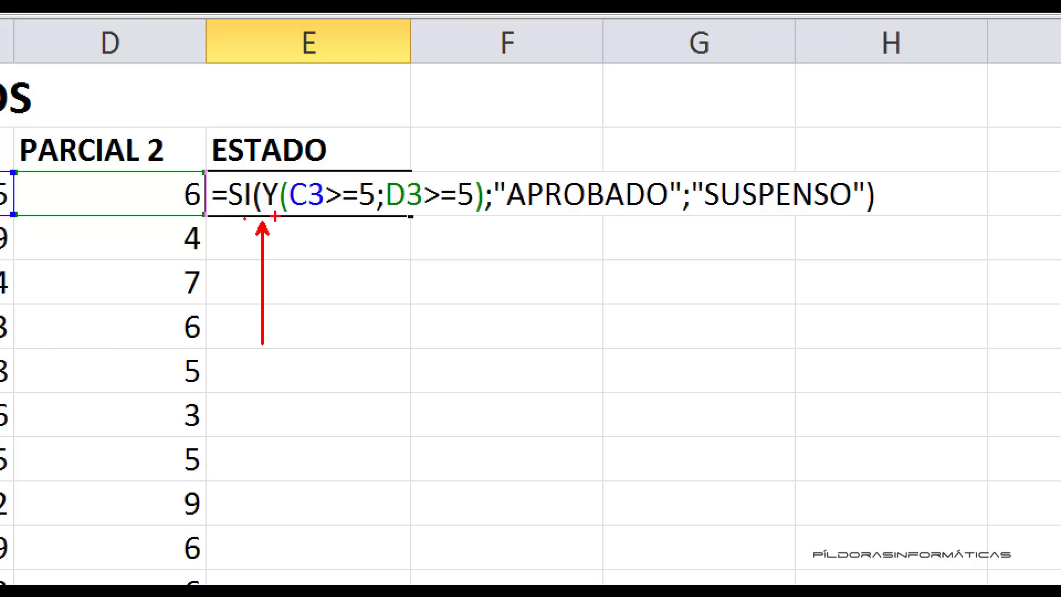
drag(327, 180, 340, 83)
drag(414, 170, 436, 119)
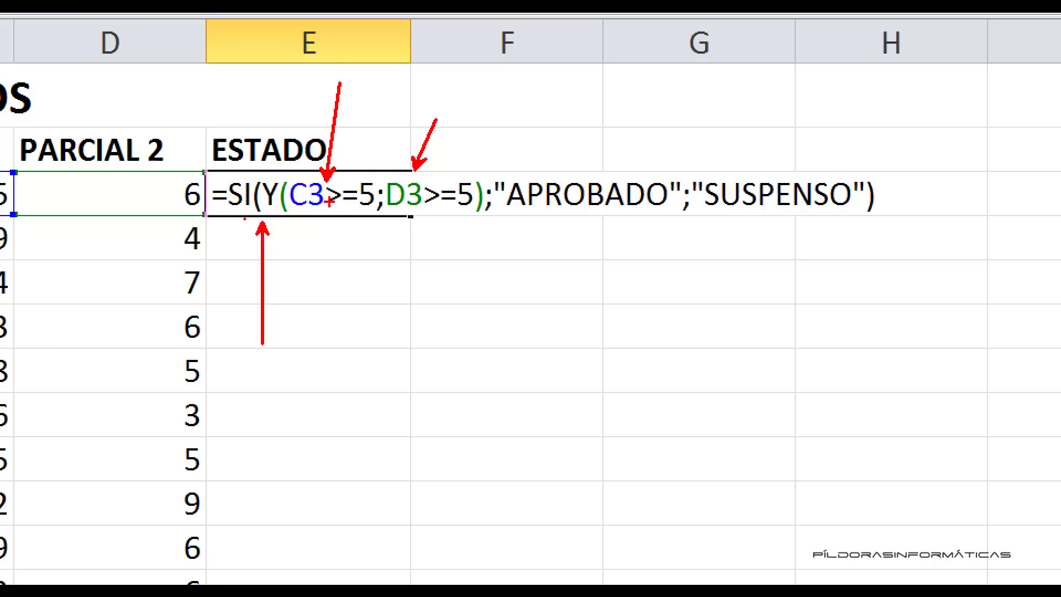
drag(300, 214, 463, 214)
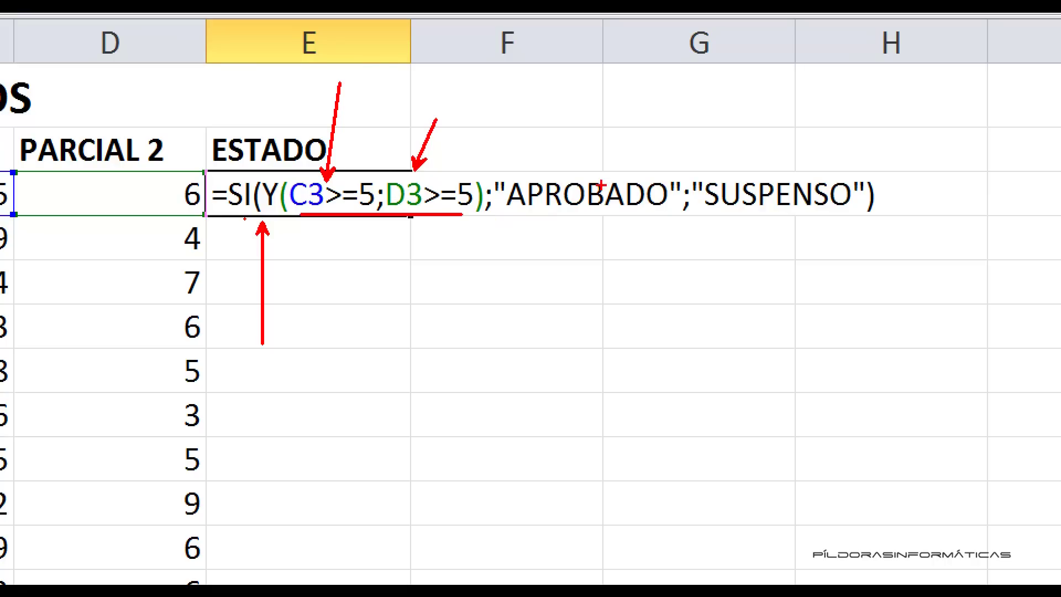
drag(603, 181, 646, 73)
drag(796, 171, 832, 68)
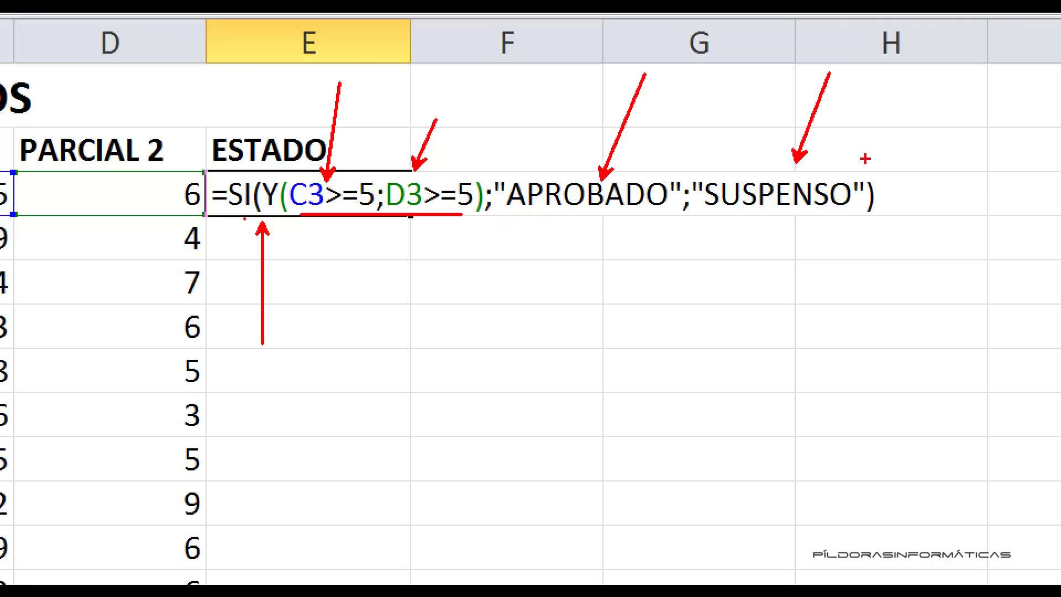
Enter the nested SI formula and copy it from E3 down to E15.
key(Return)
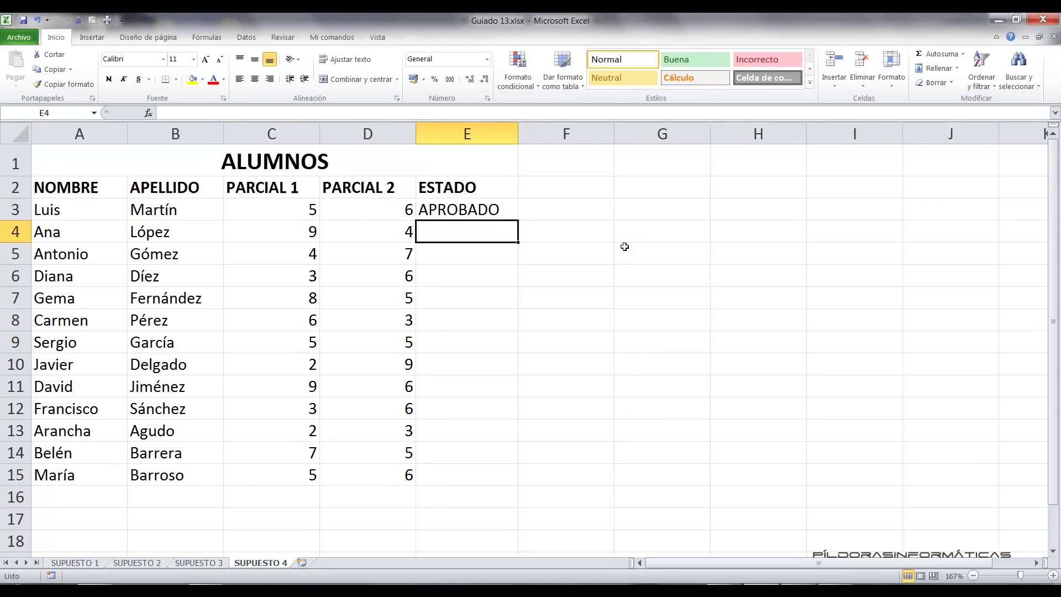
click(500, 211)
drag(519, 221, 512, 482)
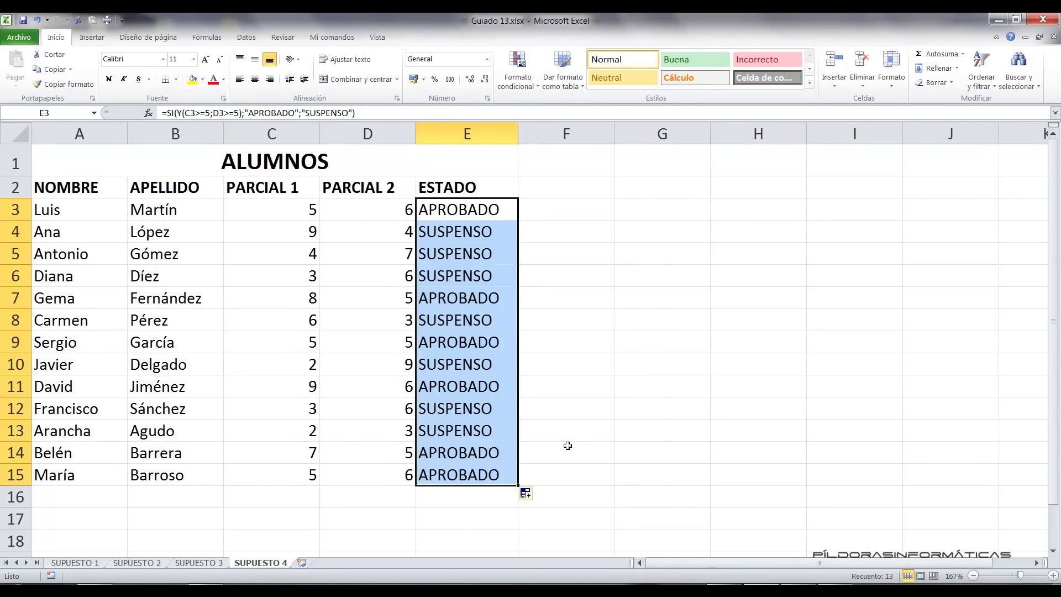
click(302, 238)
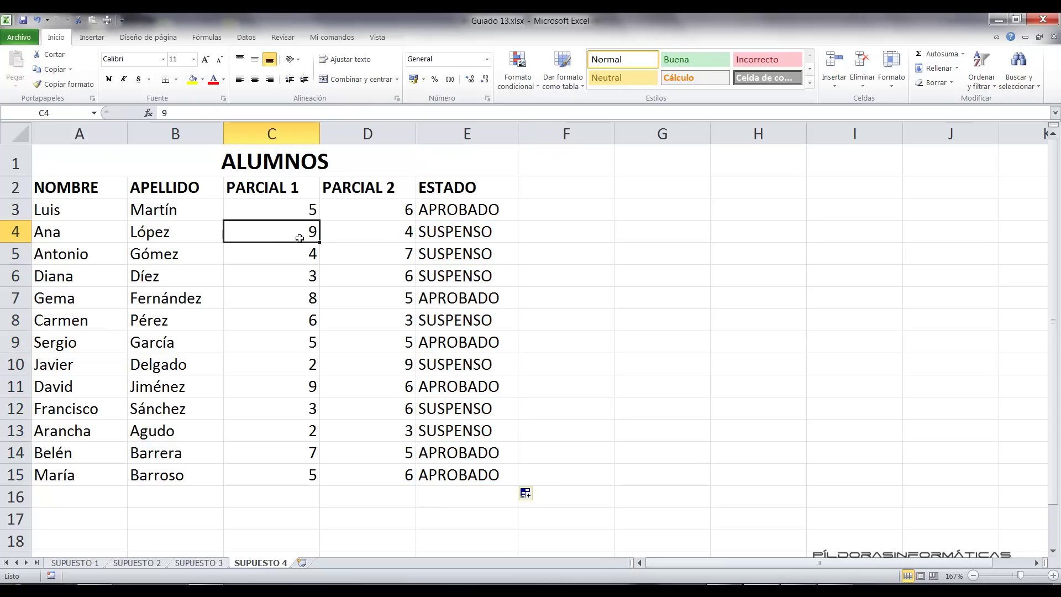
Add a conditional formatting rule to E3:E15 that highlights cells equal to SUSPENSO with Relleno rojo claro con texto rojo oscuro.
drag(491, 214, 476, 474)
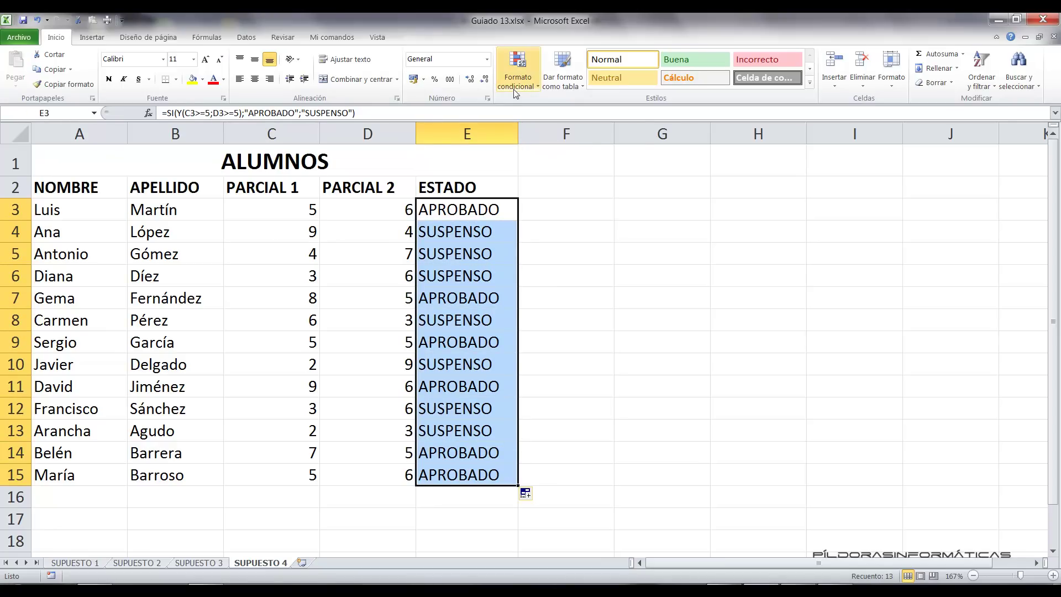
click(518, 69)
mouse_move(556, 106)
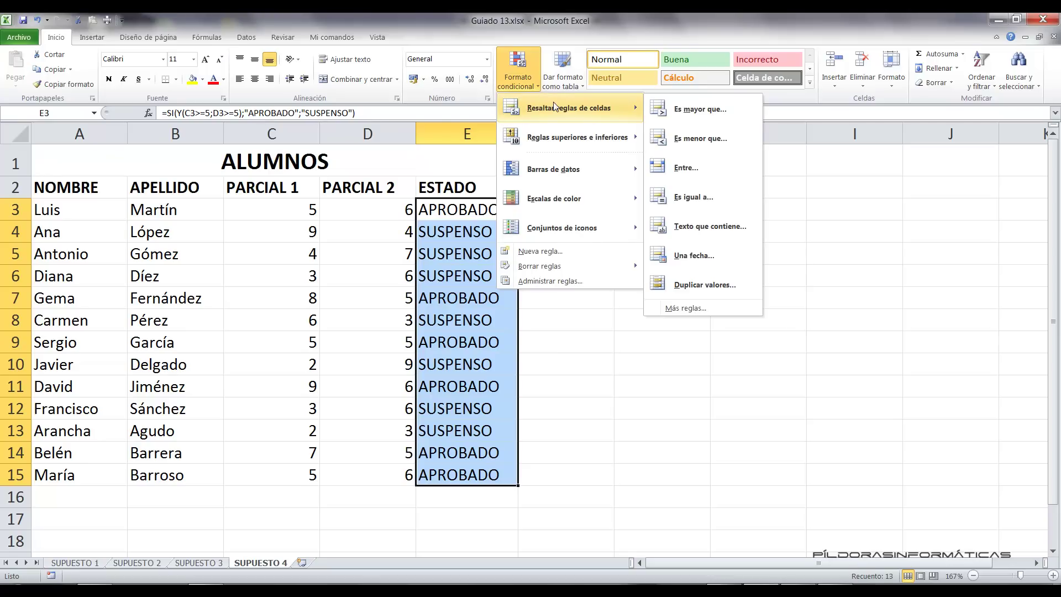
click(689, 199)
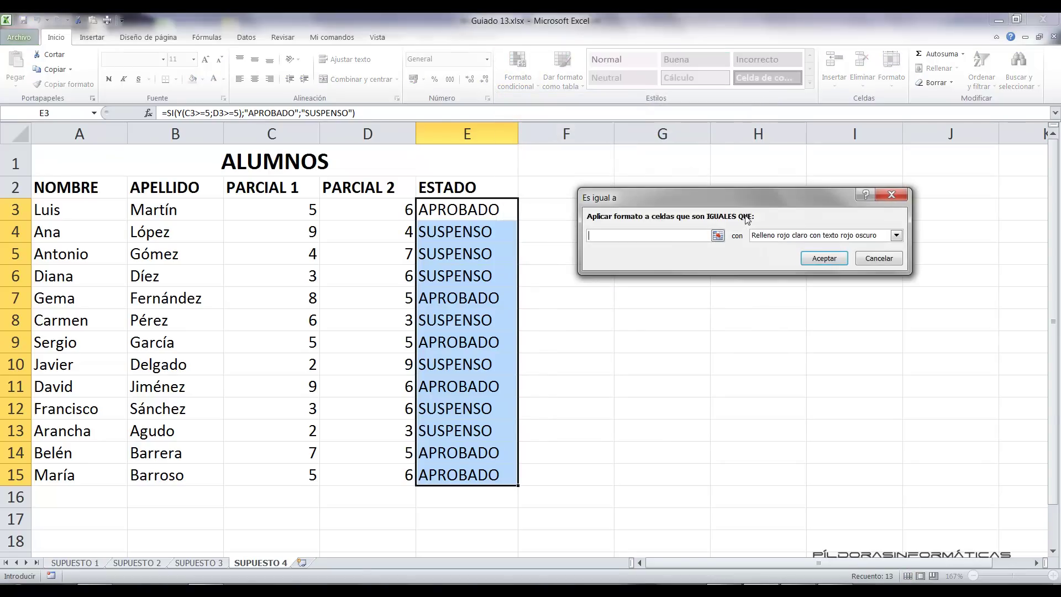
text(SUSPENSO)
click(824, 258)
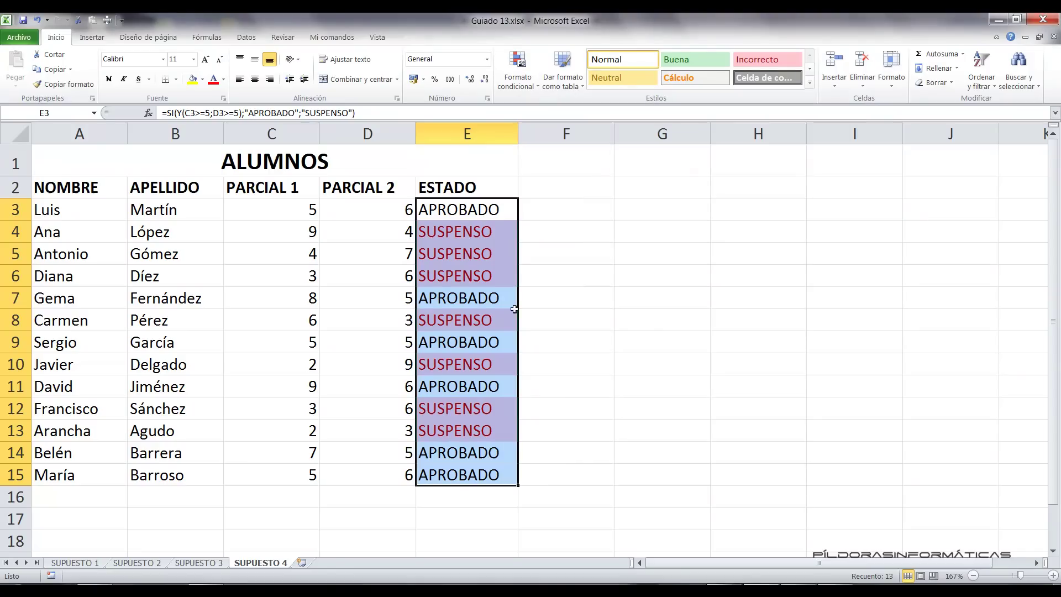
click(576, 379)
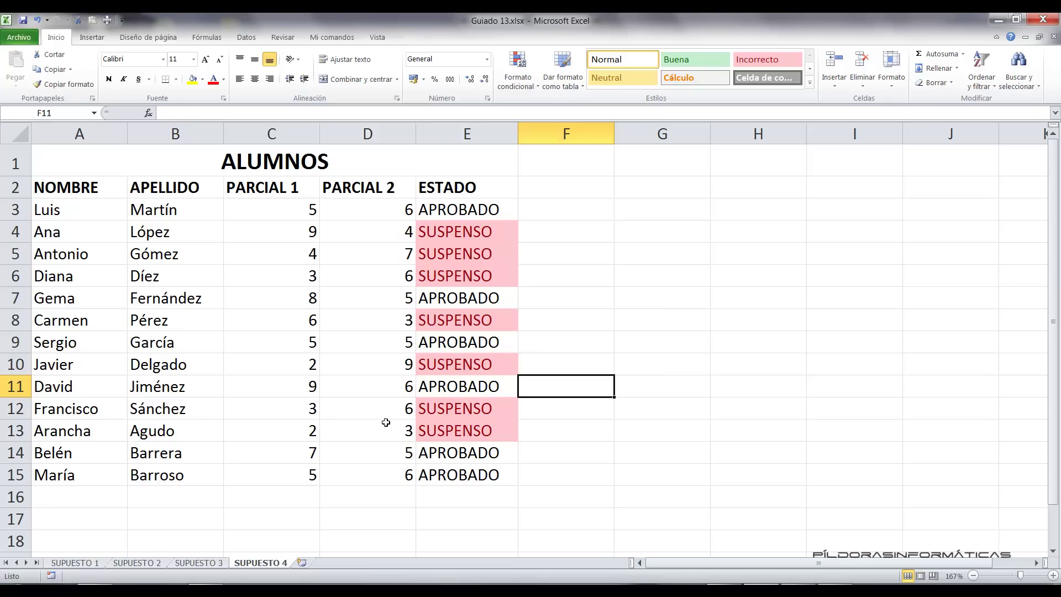
drag(297, 431, 380, 432)
click(467, 431)
click(478, 282)
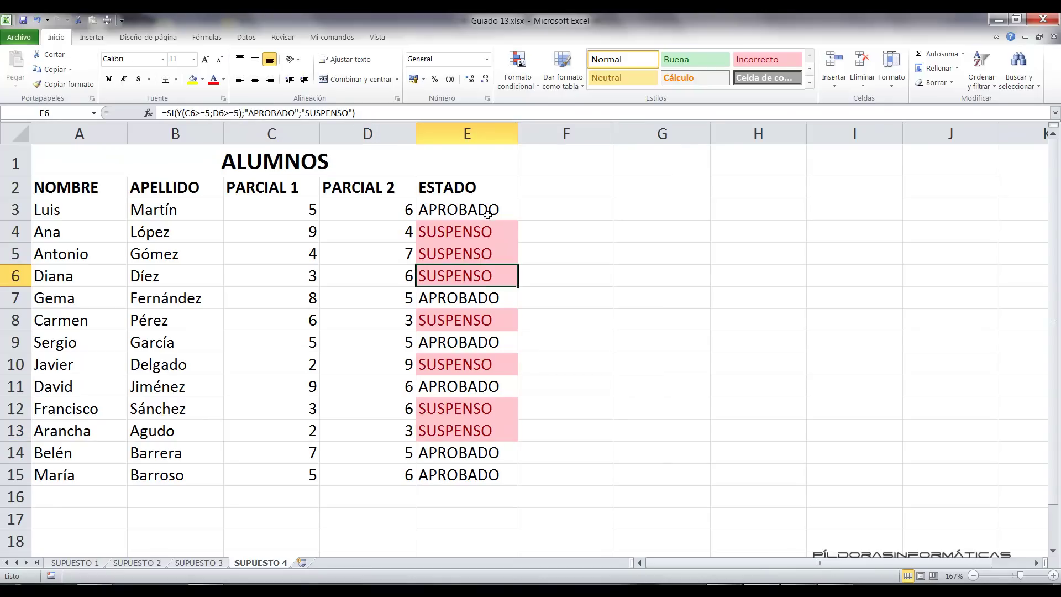
Delete the contents of E3:E15 in the ESTADO column.
drag(488, 207, 489, 475)
key(Delete)
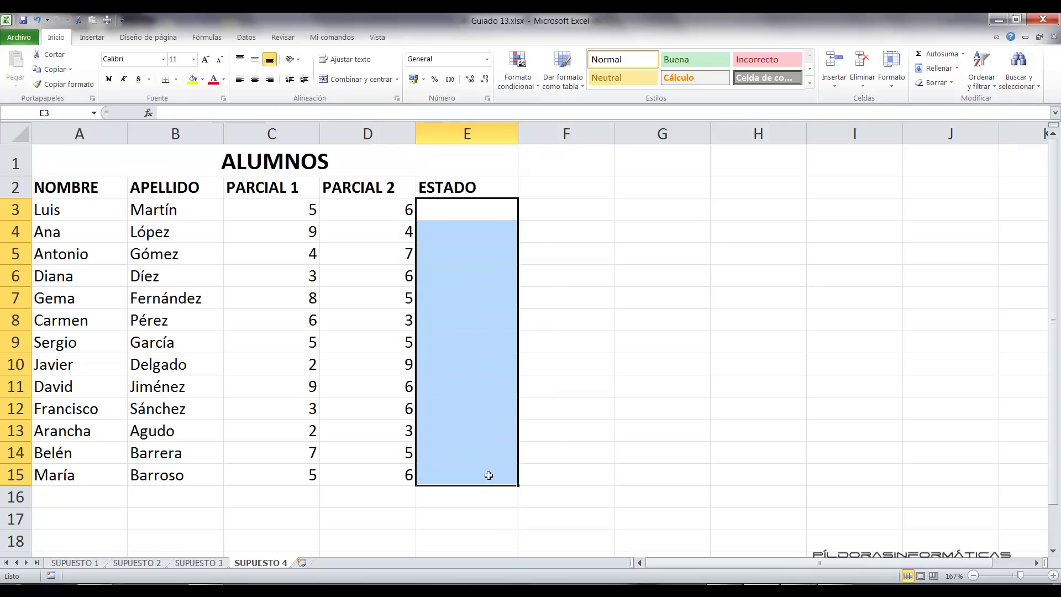
Insert the SI function in E3 from the recently used functions category.
click(441, 203)
click(148, 113)
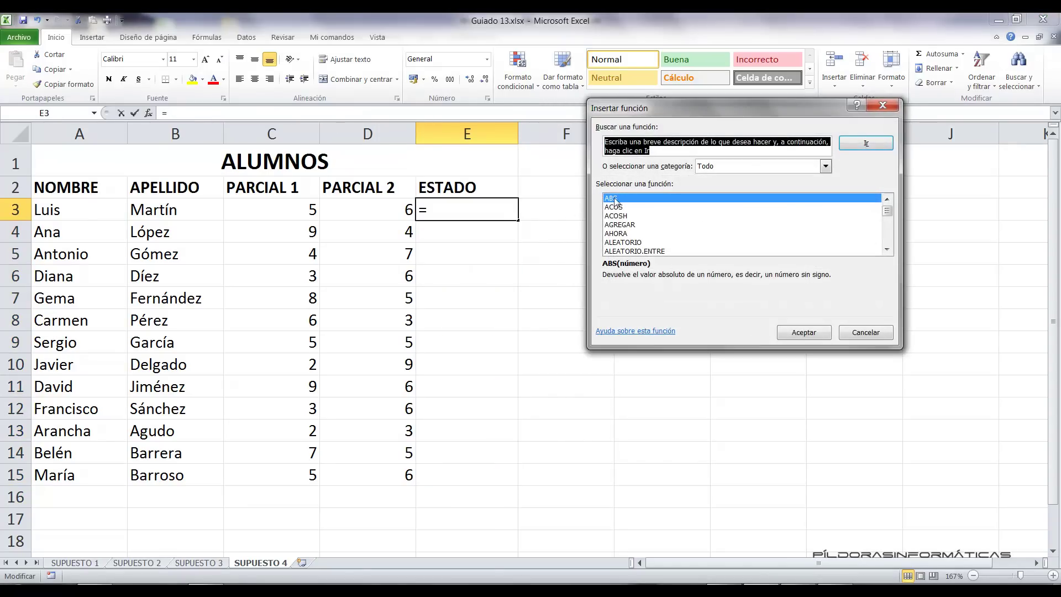
click(829, 168)
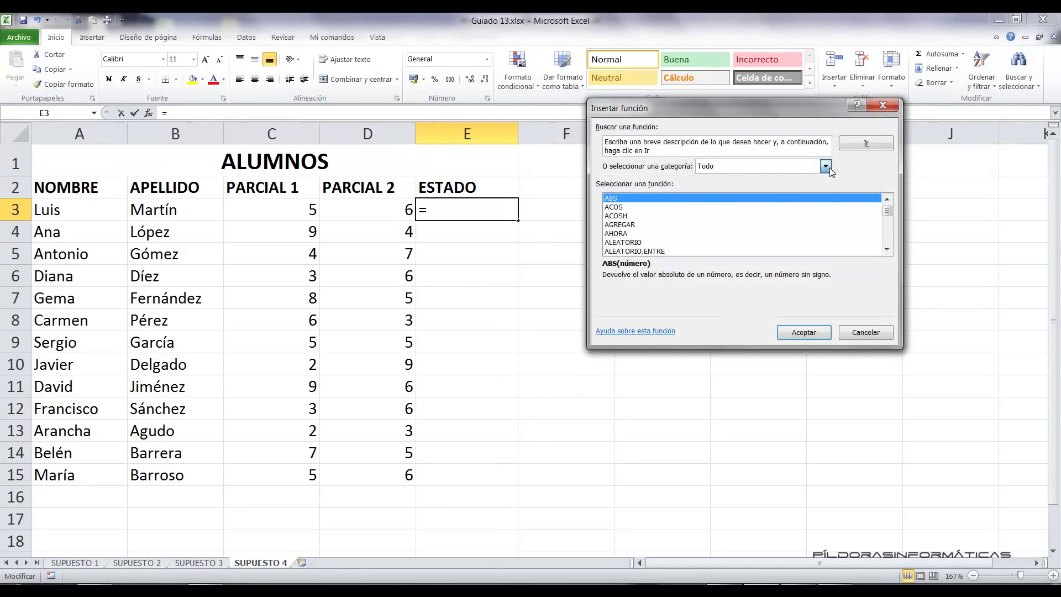
click(718, 174)
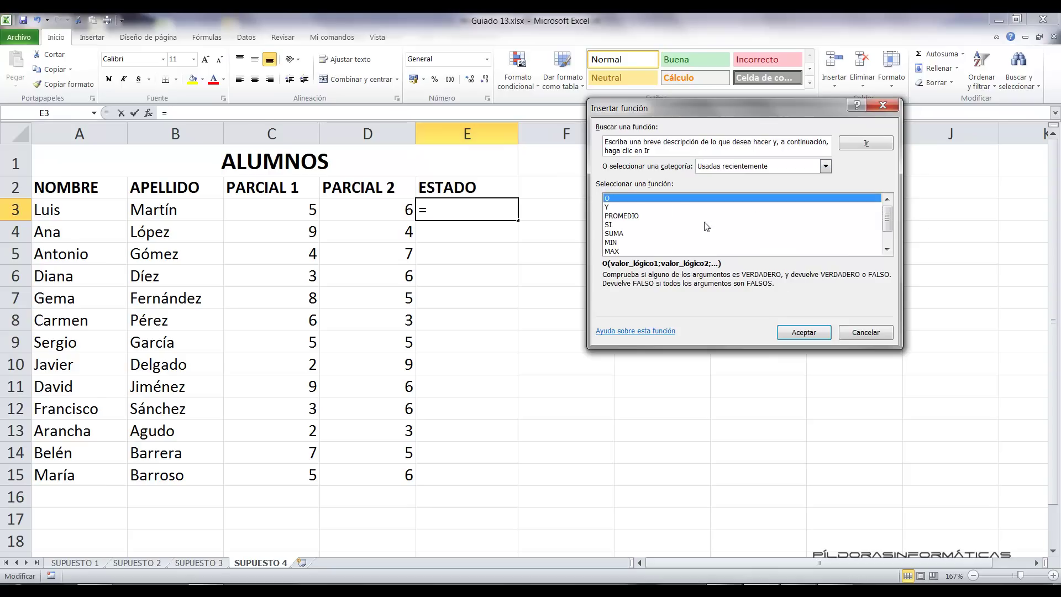
click(611, 225)
click(802, 333)
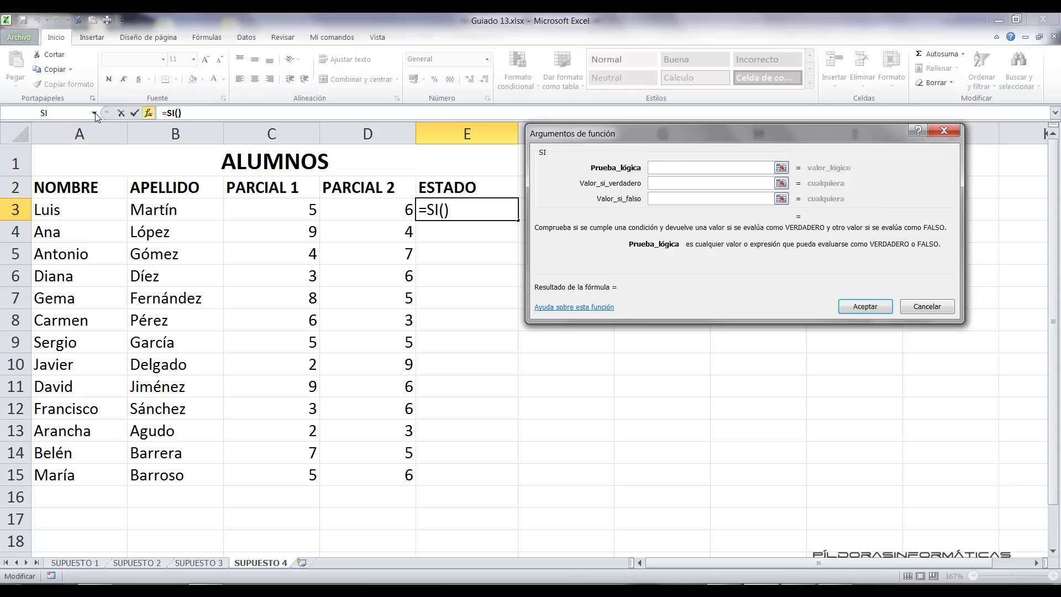
Nest the Y function from the full function list inside the logical test of SI in E3.
click(94, 114)
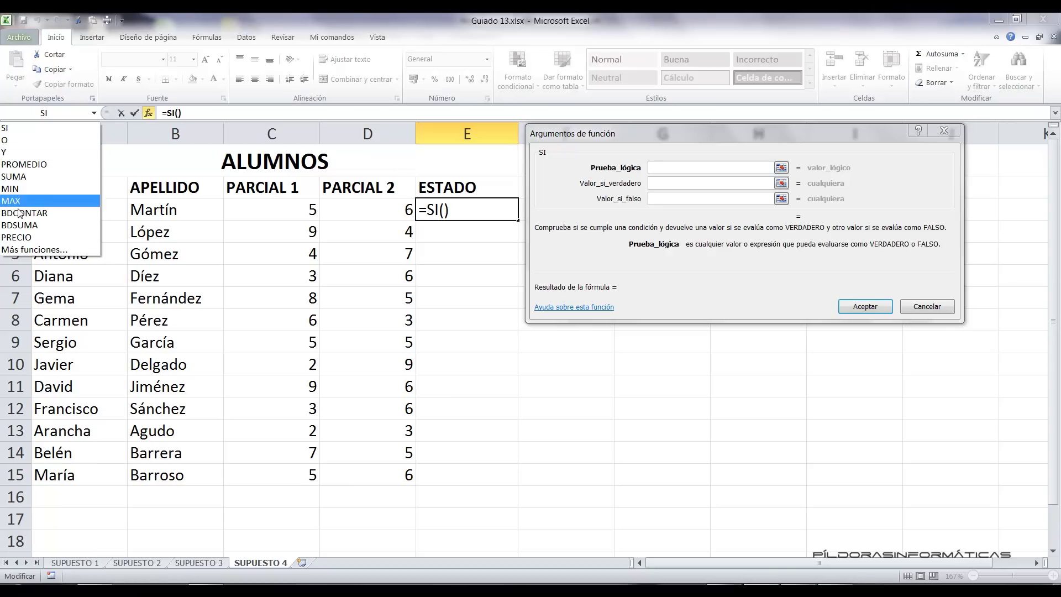
click(22, 252)
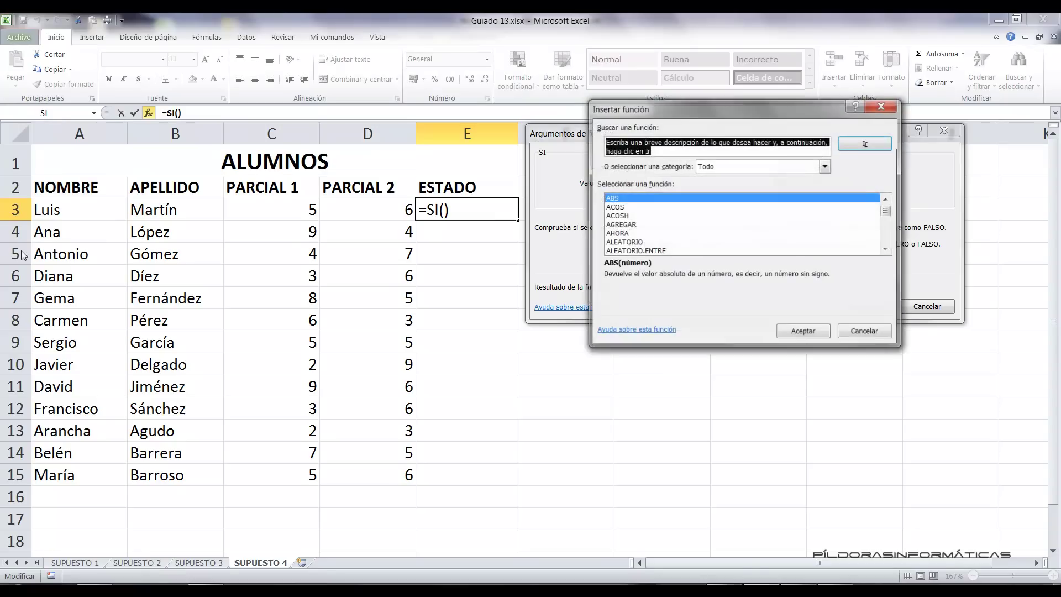
drag(673, 113, 578, 107)
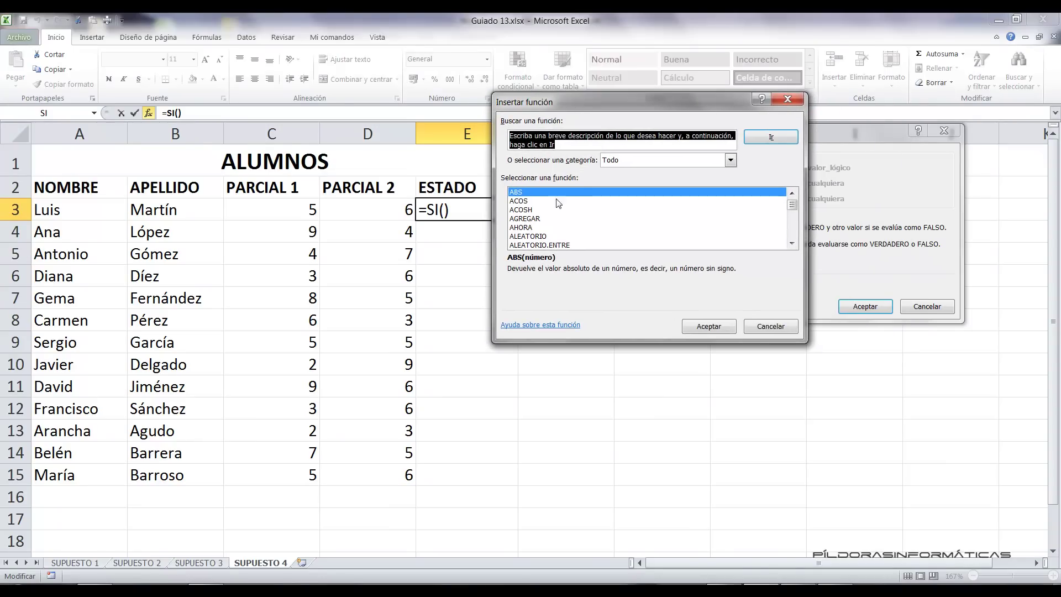
click(542, 213)
key(y)
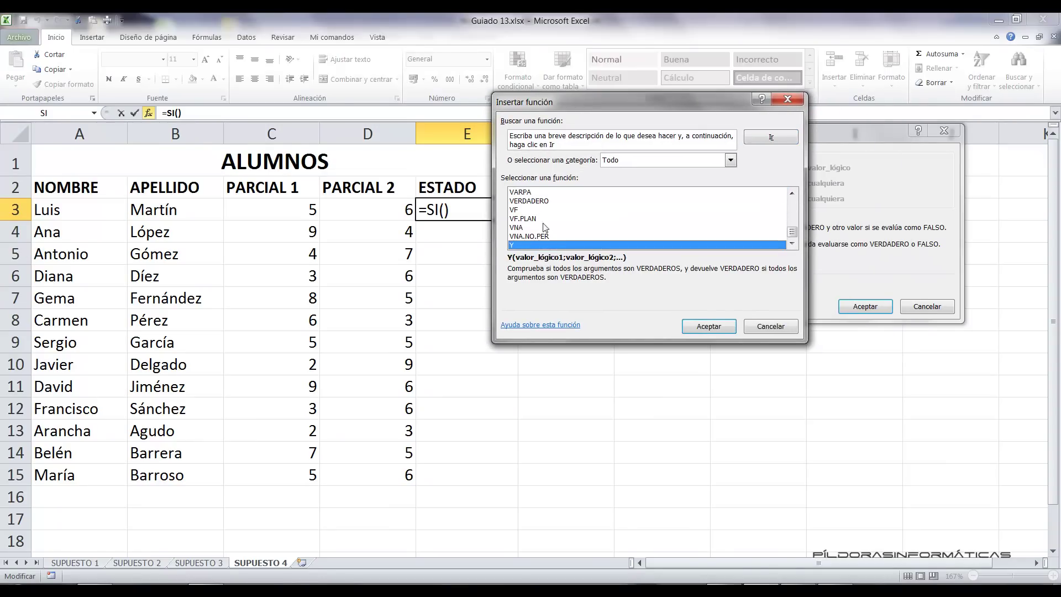
click(708, 326)
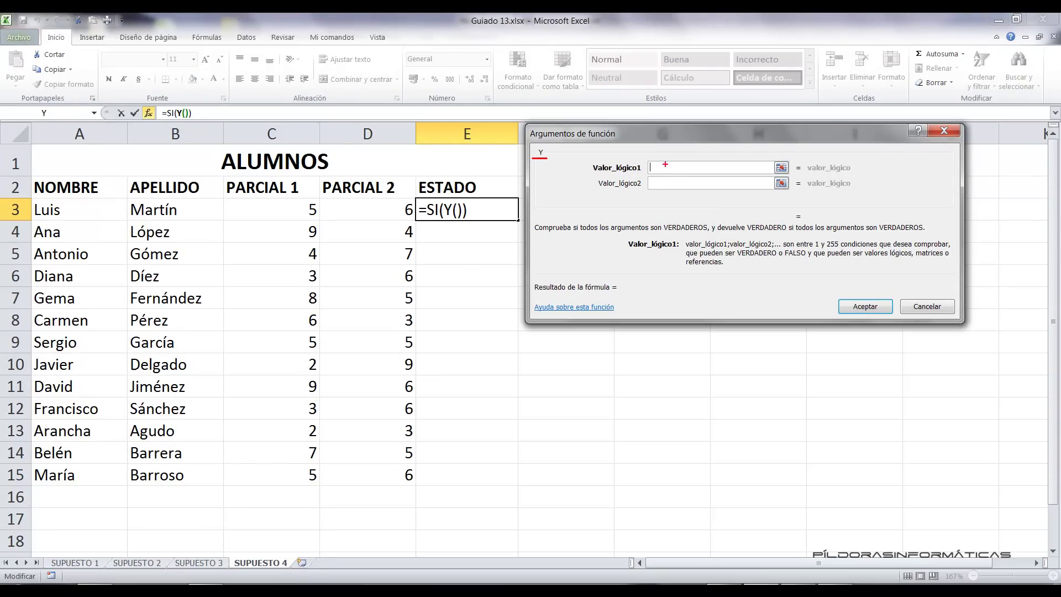
key(Escape)
click(662, 169)
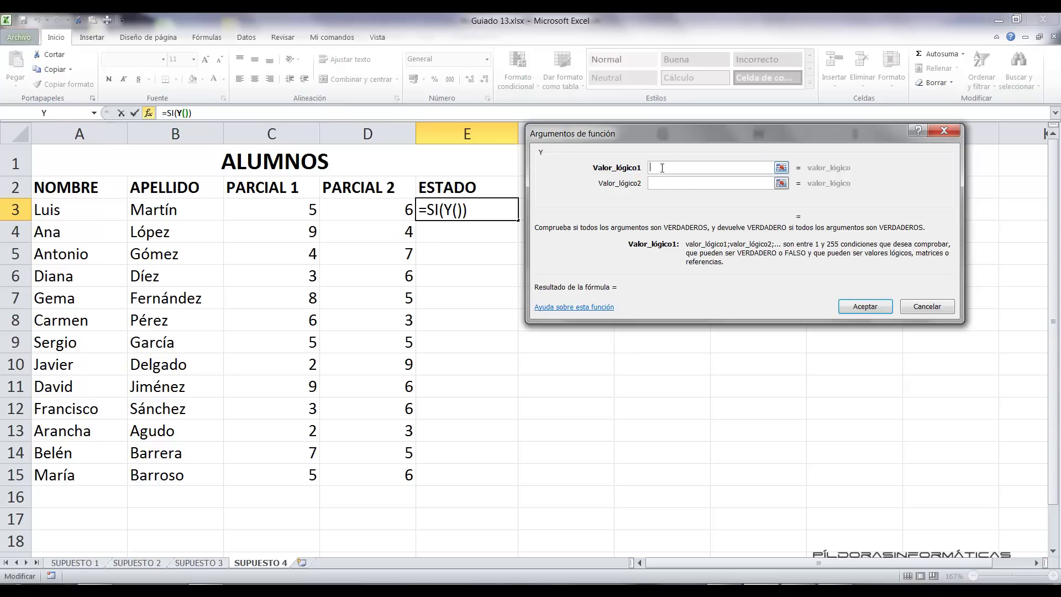
Set the Y function's conditions in the E3 formula to C3>=5 and D3>=5.
click(297, 205)
text(>=5)
click(683, 183)
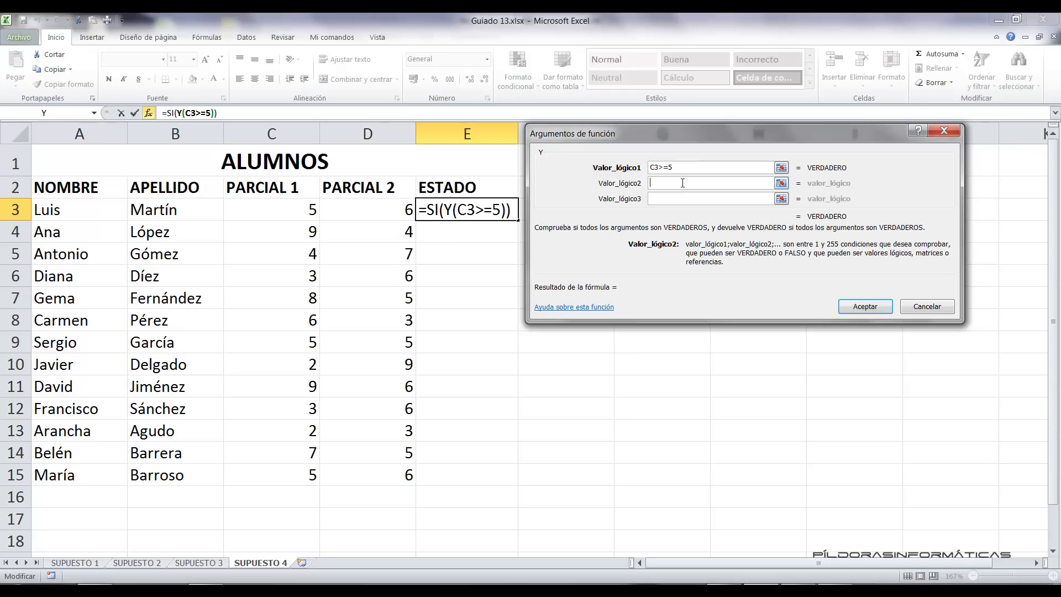
click(367, 211)
text(>=)
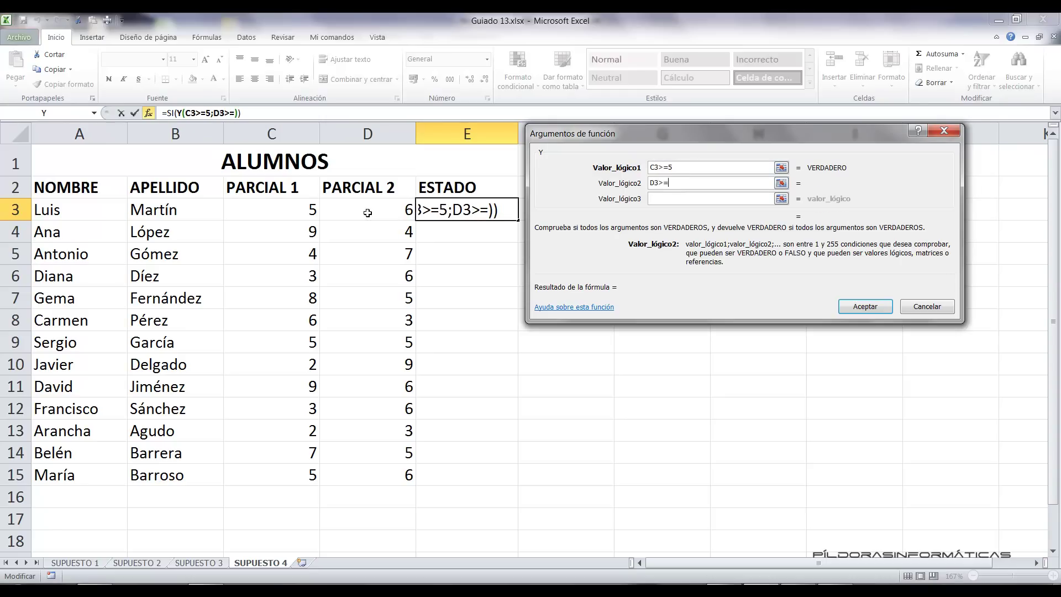
text(5)
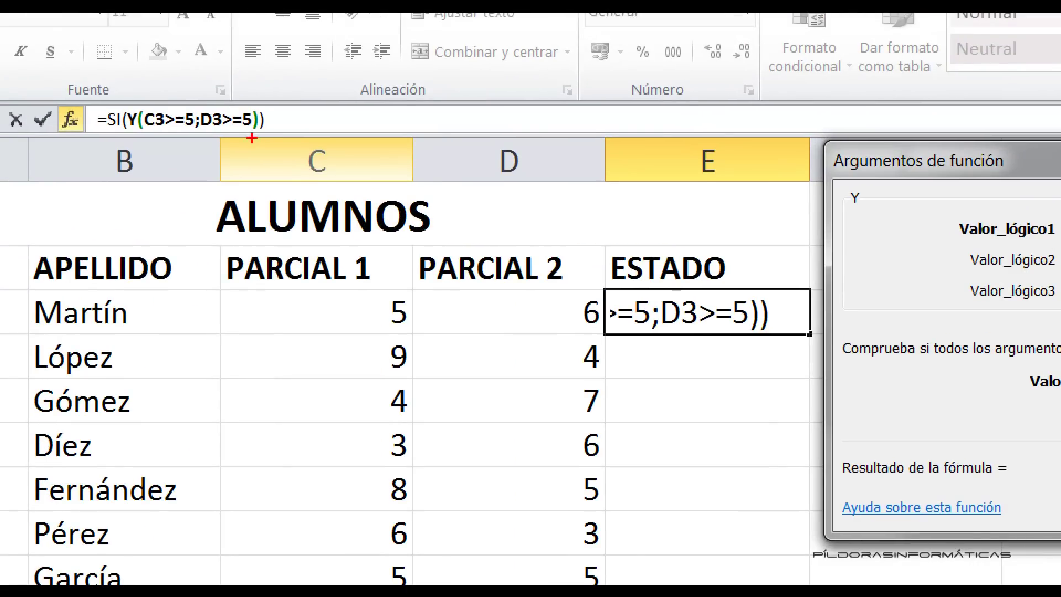
drag(256, 137, 260, 363)
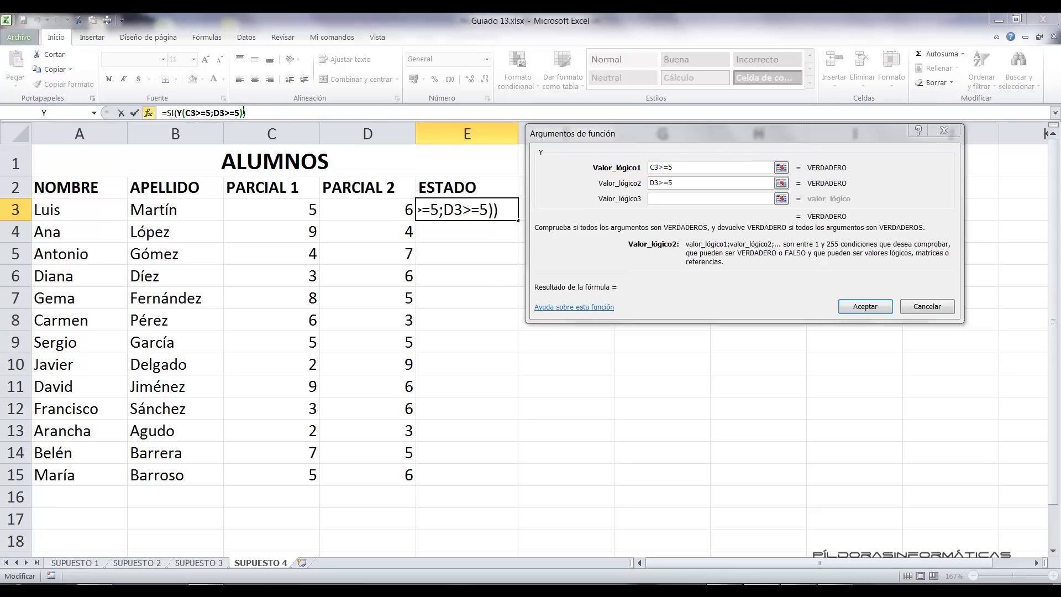
Complete the outer SI in E3 with APROBADO if true and SUSPENSO if false, and copy the formula down to E15.
click(243, 113)
text(;)
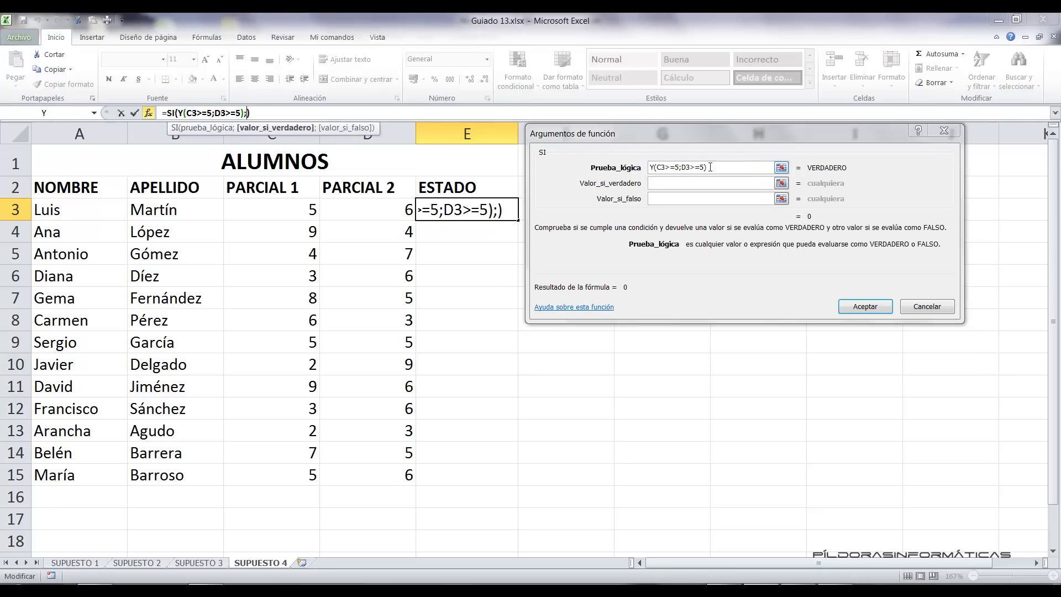
click(674, 184)
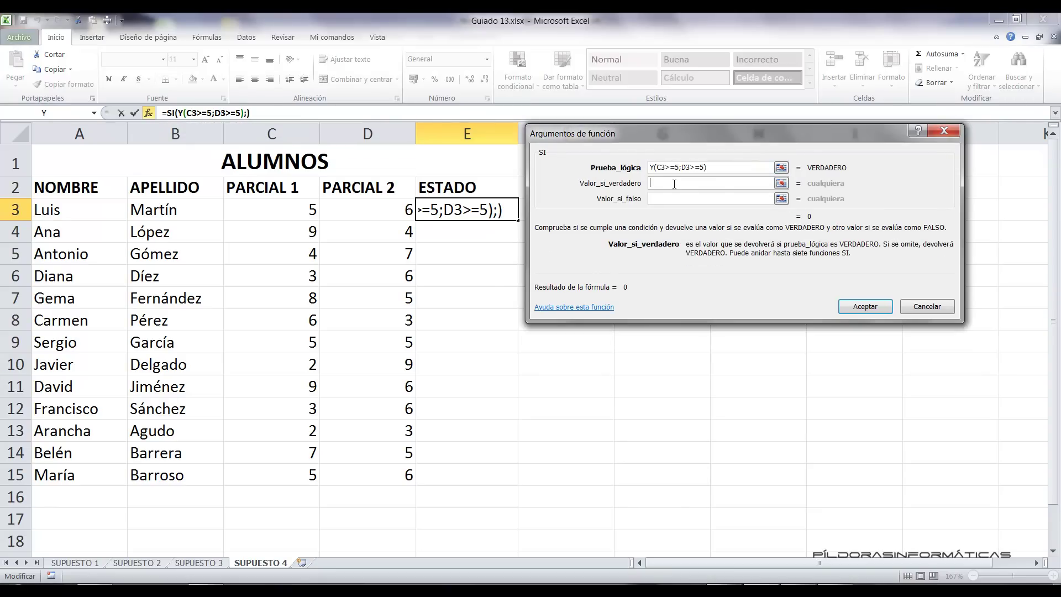
text(APROBADO)
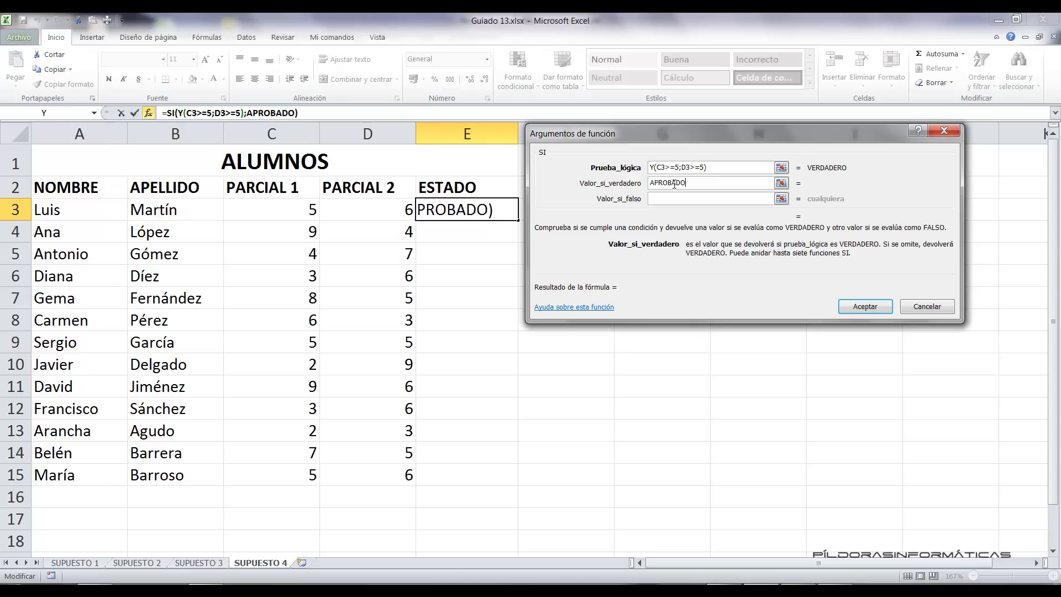
click(706, 199)
text(SUSPENSO)
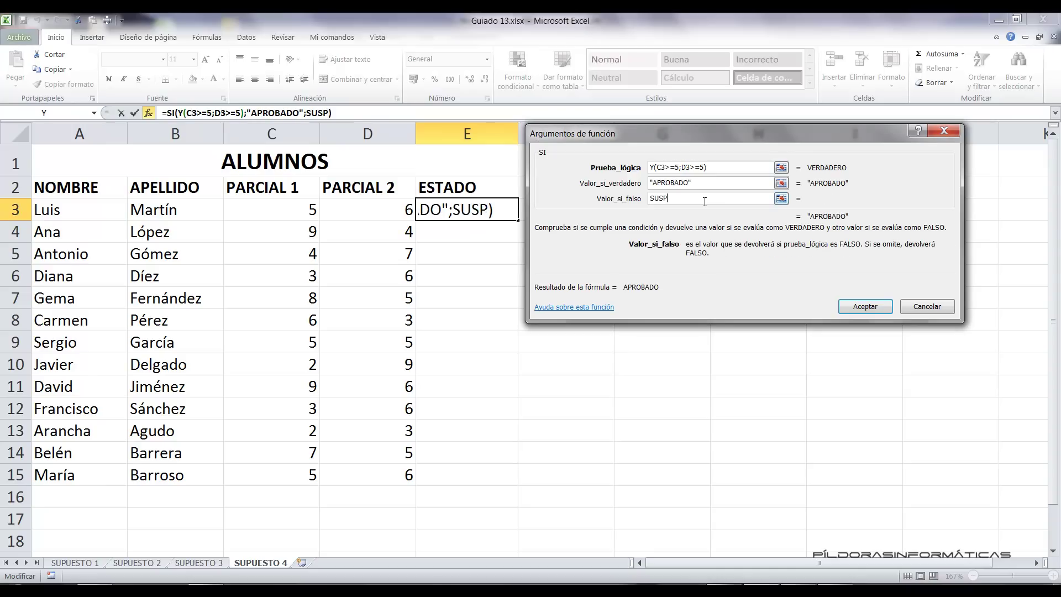
click(850, 307)
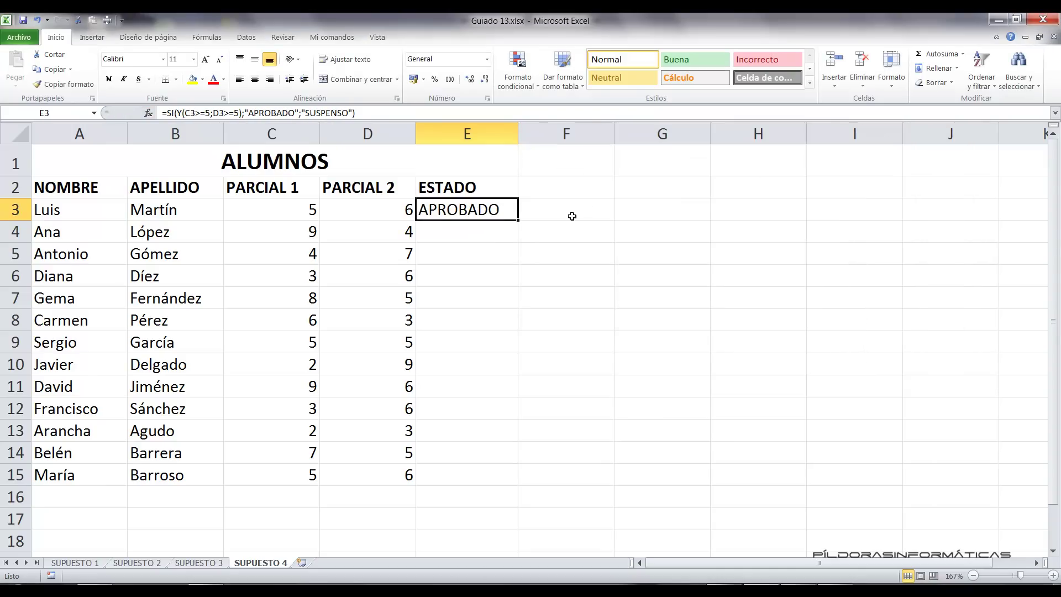
drag(518, 222, 518, 487)
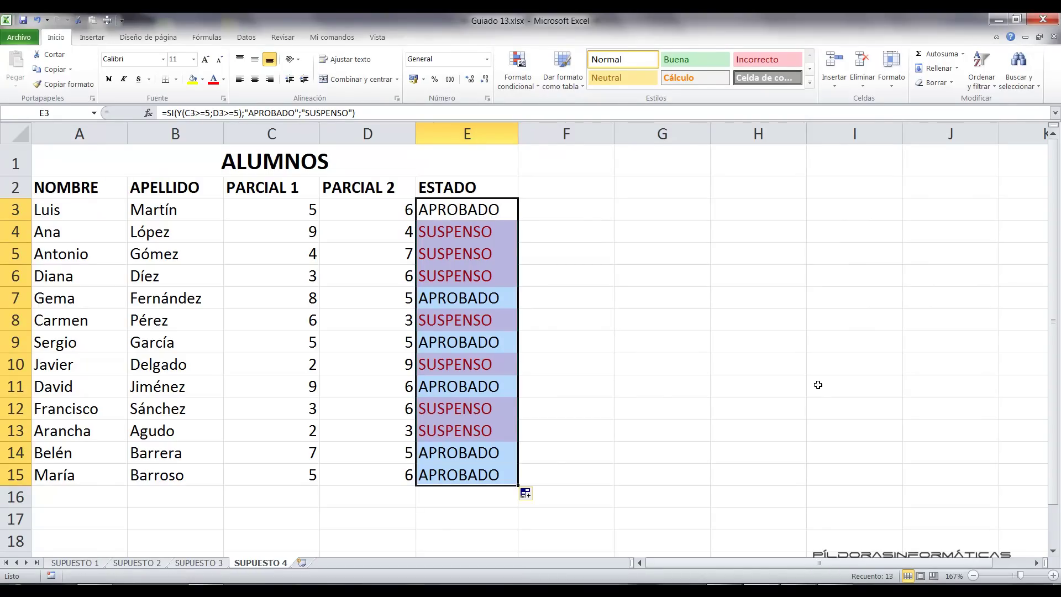
click(609, 328)
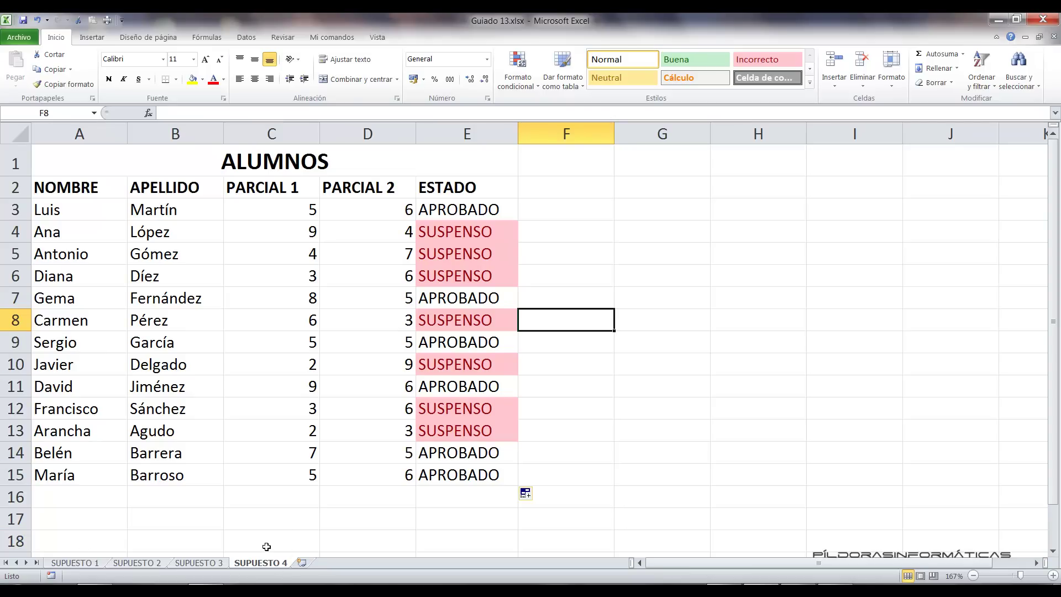
Add a new worksheet named SUPUESTO 5 after SUPUESTO 4 and enlarge its view to 153%.
click(304, 563)
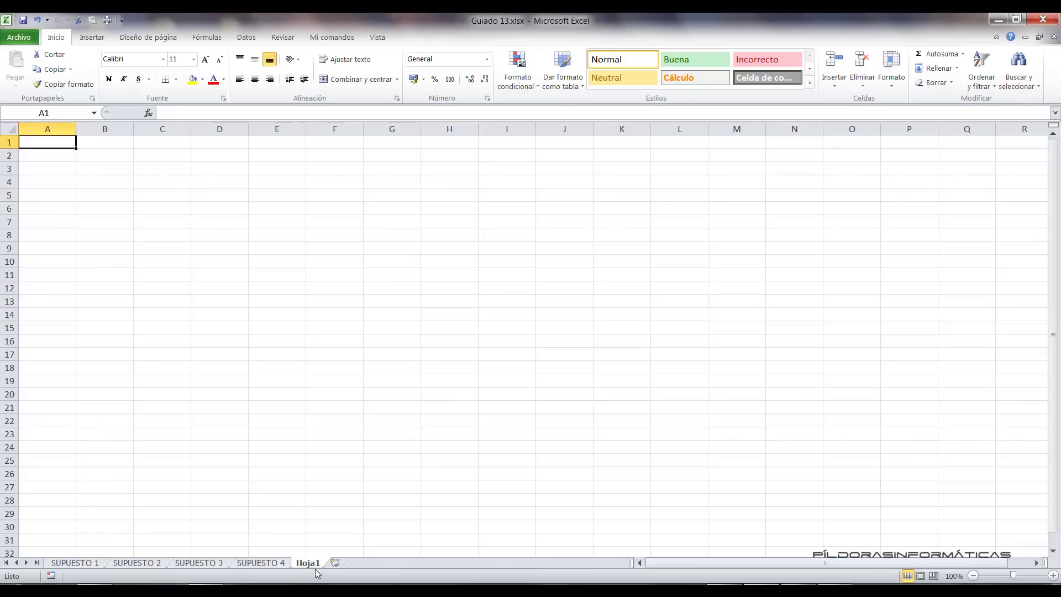
double_click(310, 563)
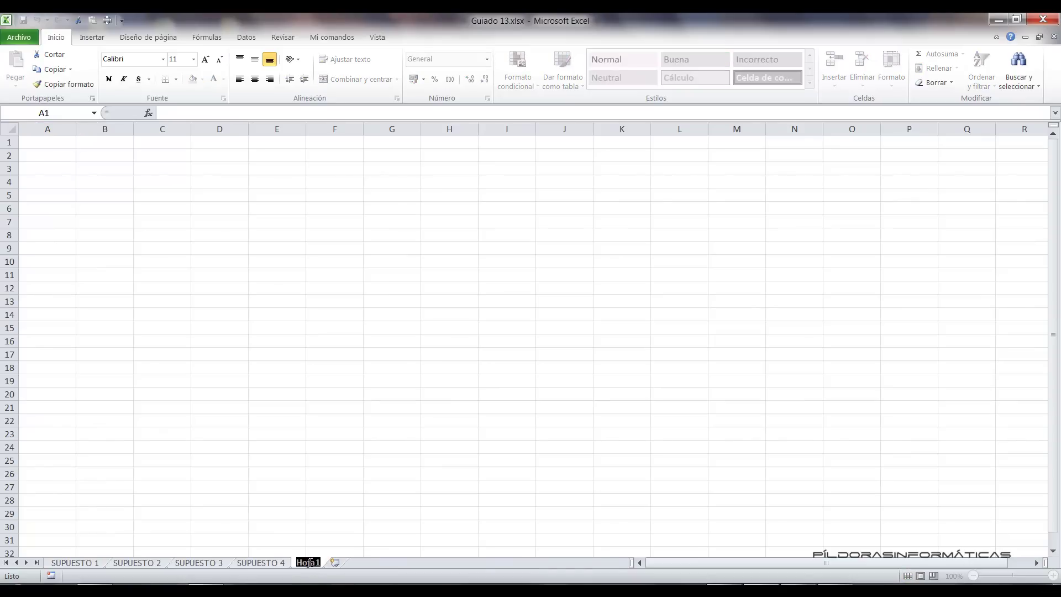
text(SUPUESTO 5)
key(Return)
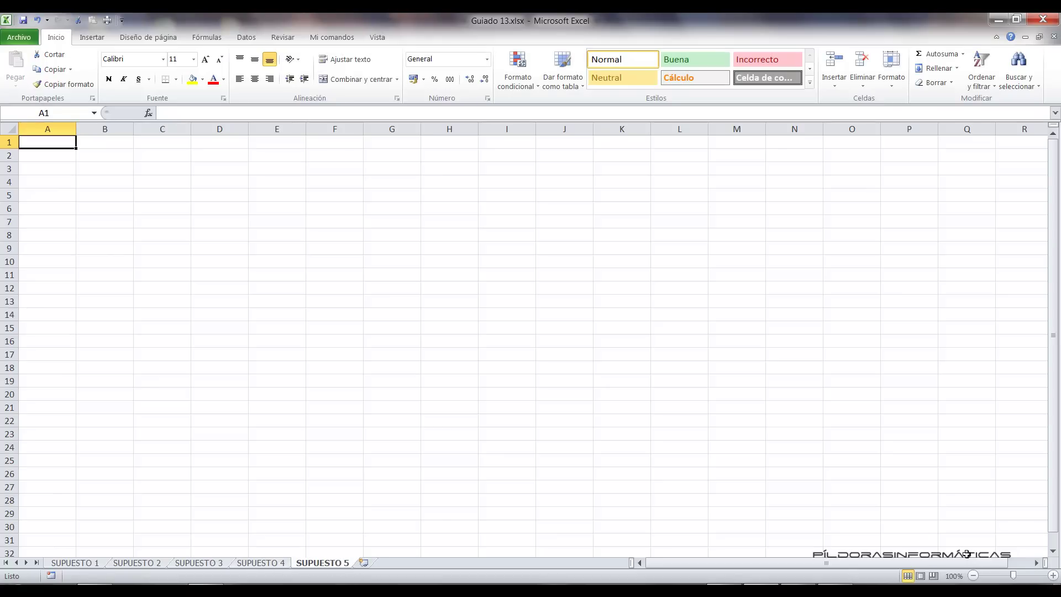
drag(1014, 576, 1020, 576)
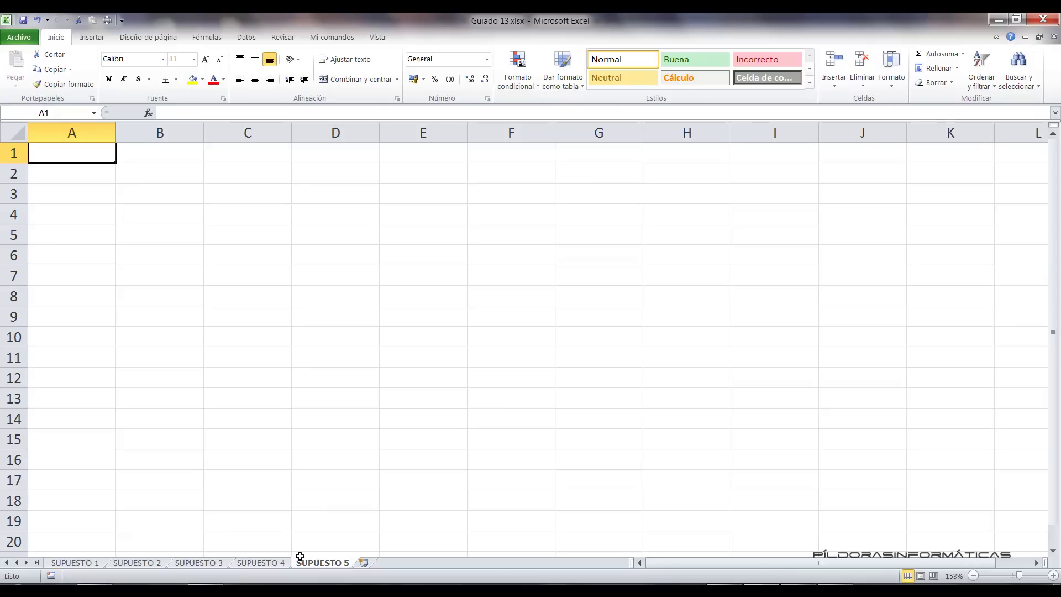
Copy the NOMBRE, APELLIDO and PARCIAL 1 data in A2:C15 from SUPUESTO 4 to A2 on SUPUESTO 5.
click(261, 562)
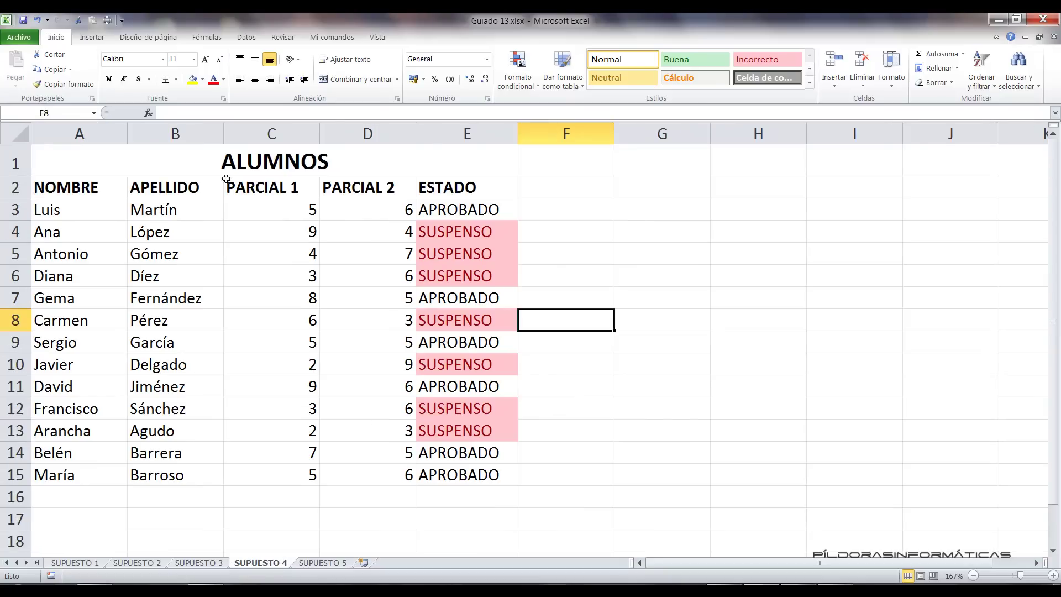
click(60, 154)
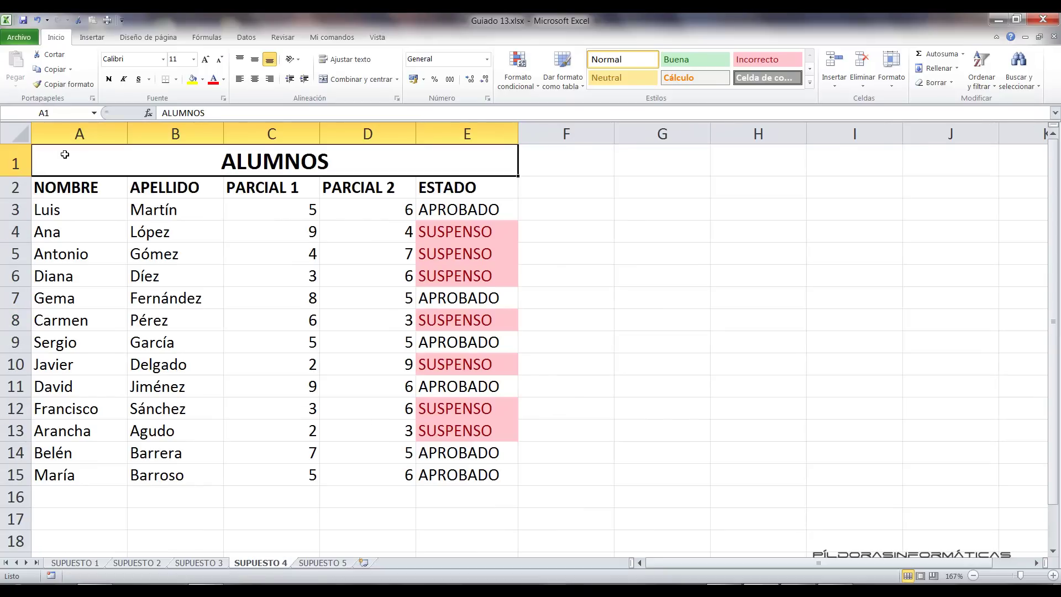
drag(69, 187, 290, 479)
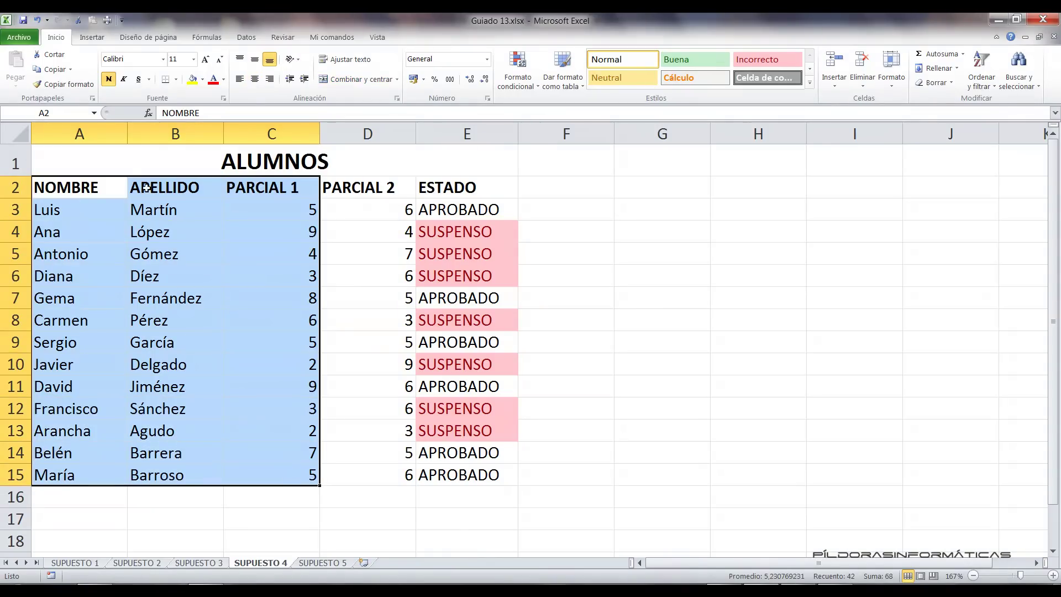
key(ctrl+c)
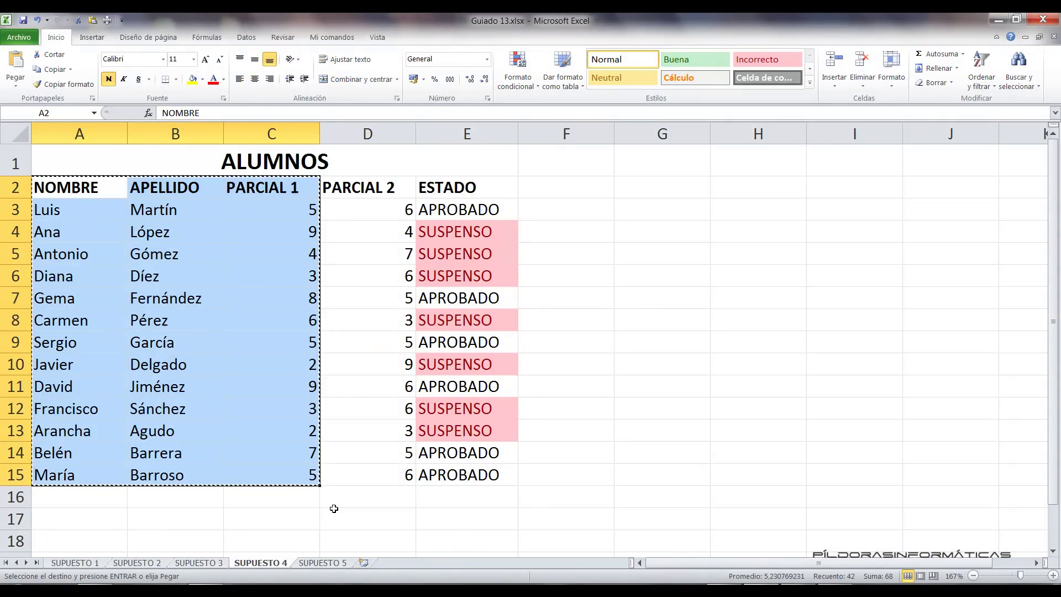
click(315, 563)
click(67, 173)
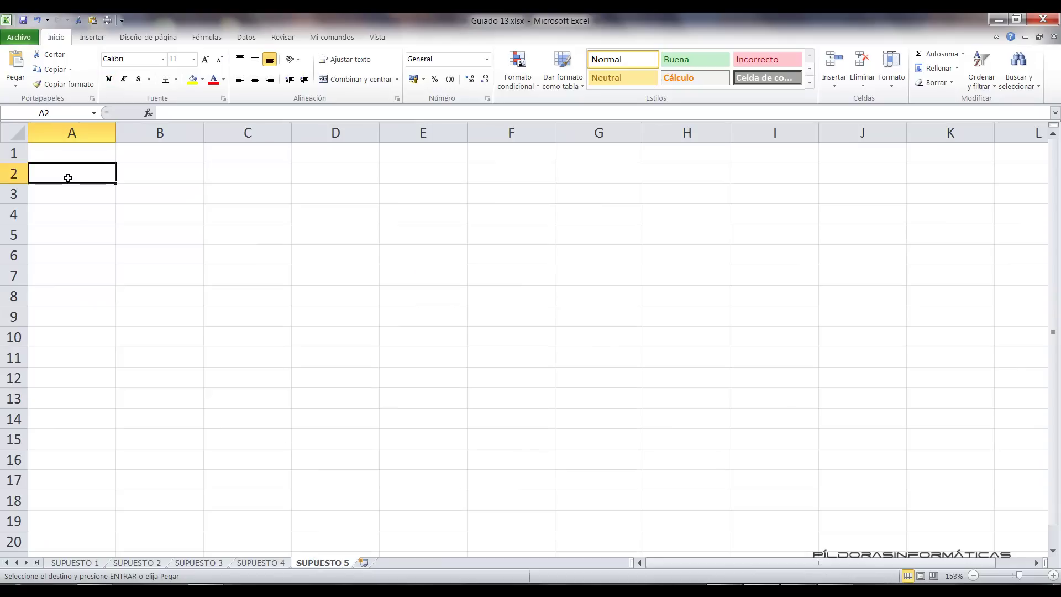
key(ctrl+v)
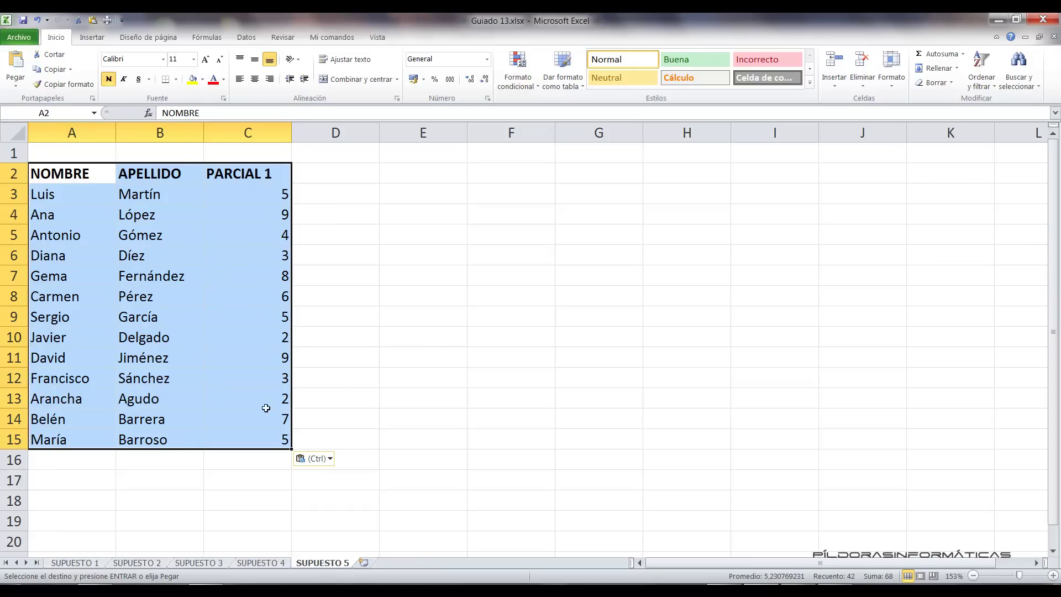
key(Escape)
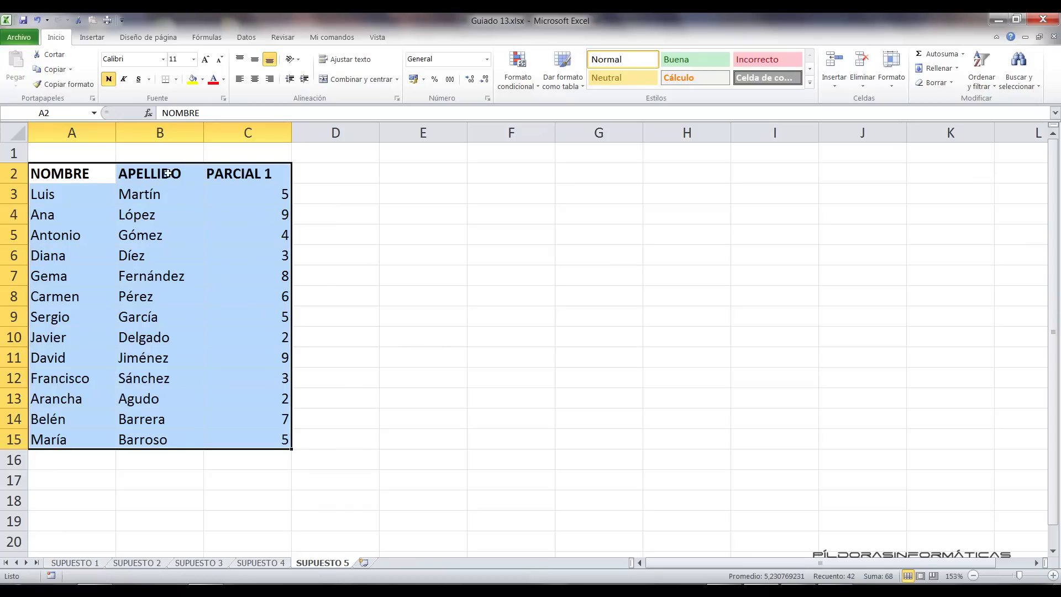
Copy the merged ALUMNOS title from SUPUESTO 4 into A1 on SUPUESTO 5.
click(261, 563)
click(238, 169)
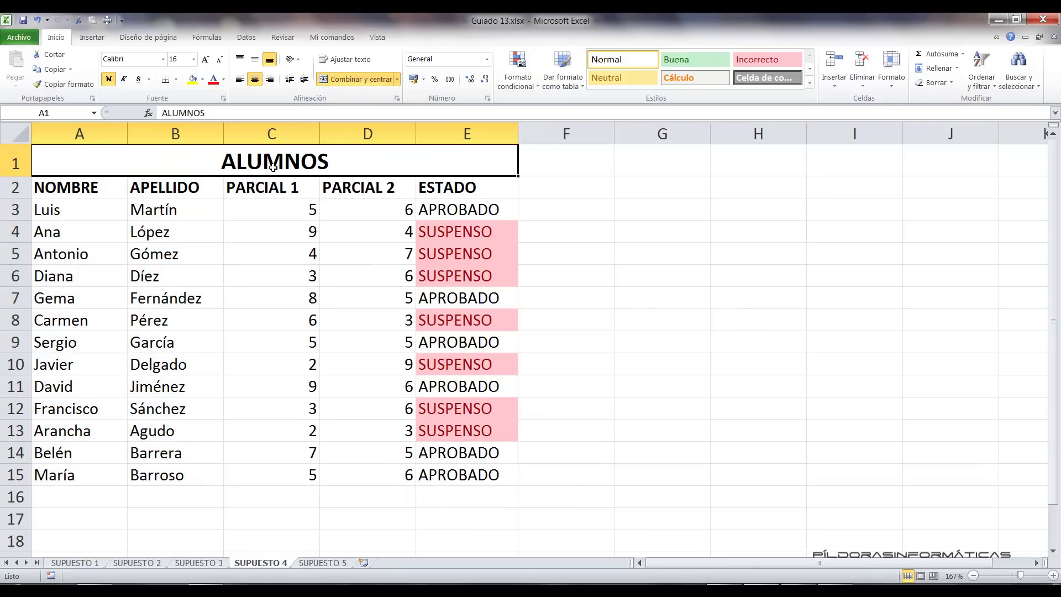
key(ctrl+c)
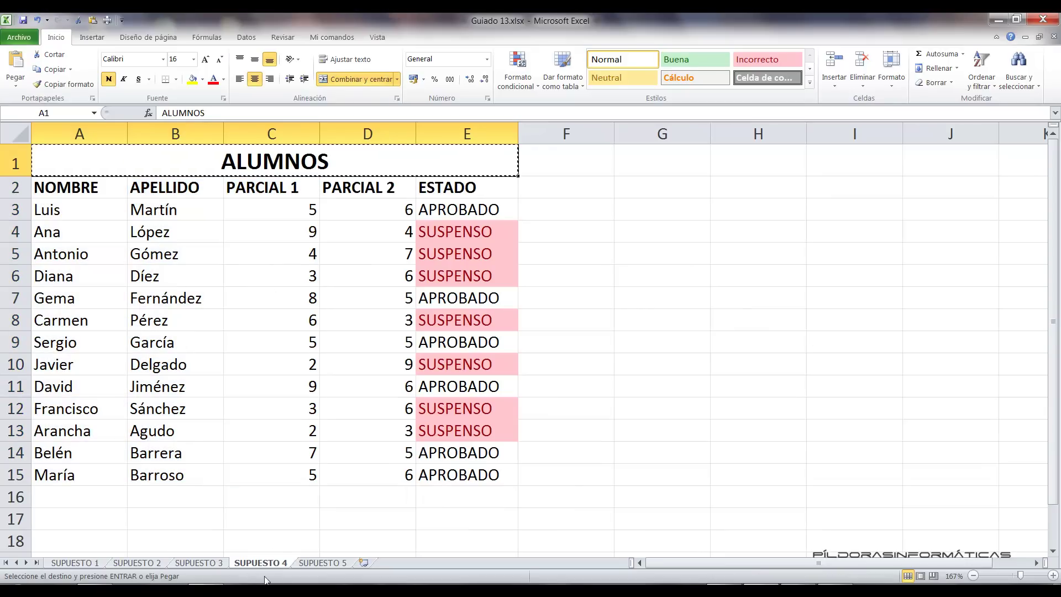
click(313, 568)
click(80, 159)
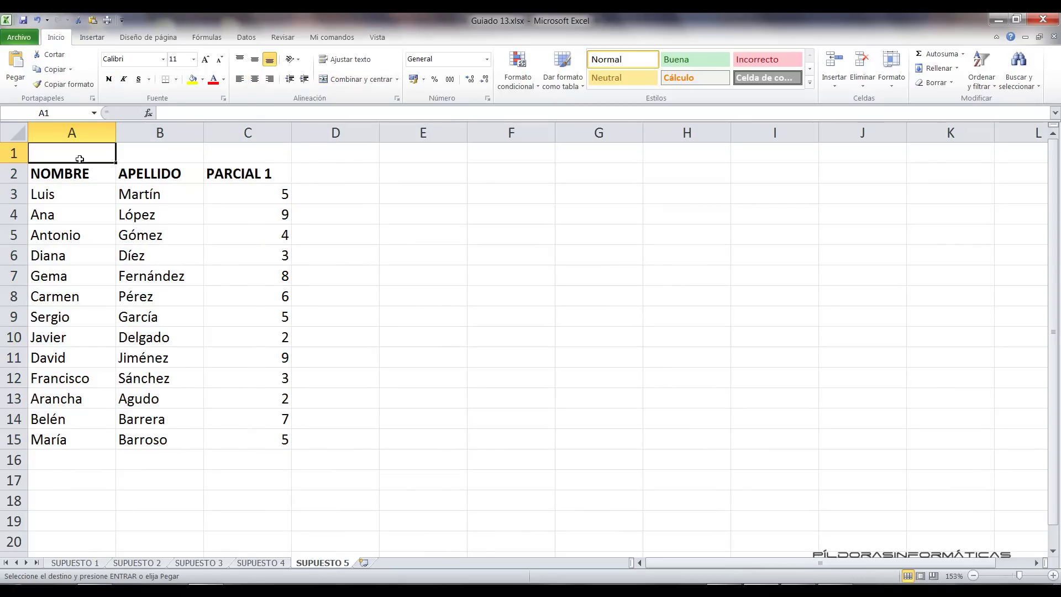
key(ctrl+v)
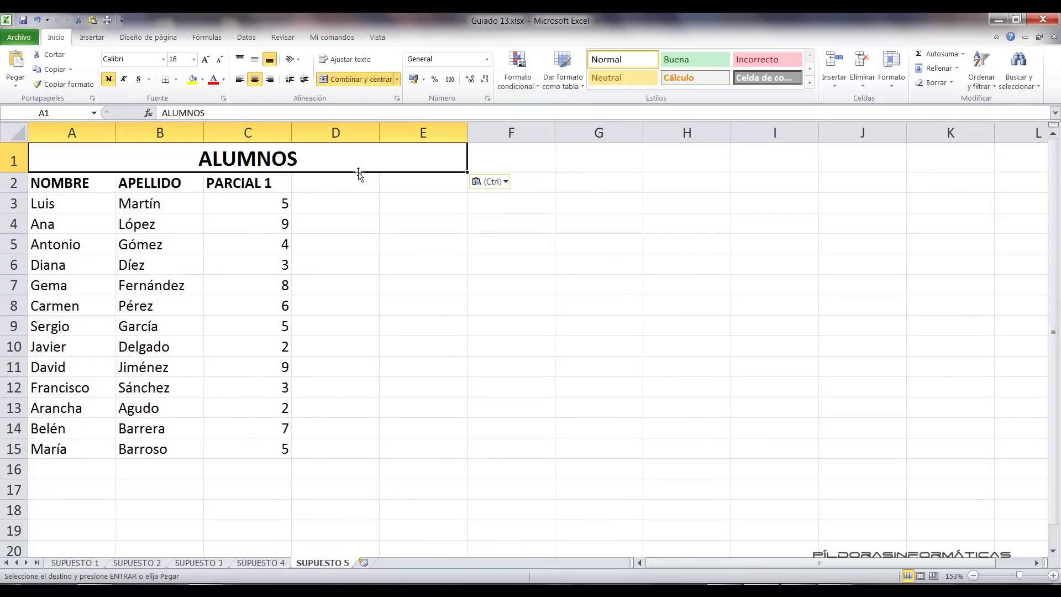
Replace the PARCIAL 1 header in C2 with NOTA.
click(259, 186)
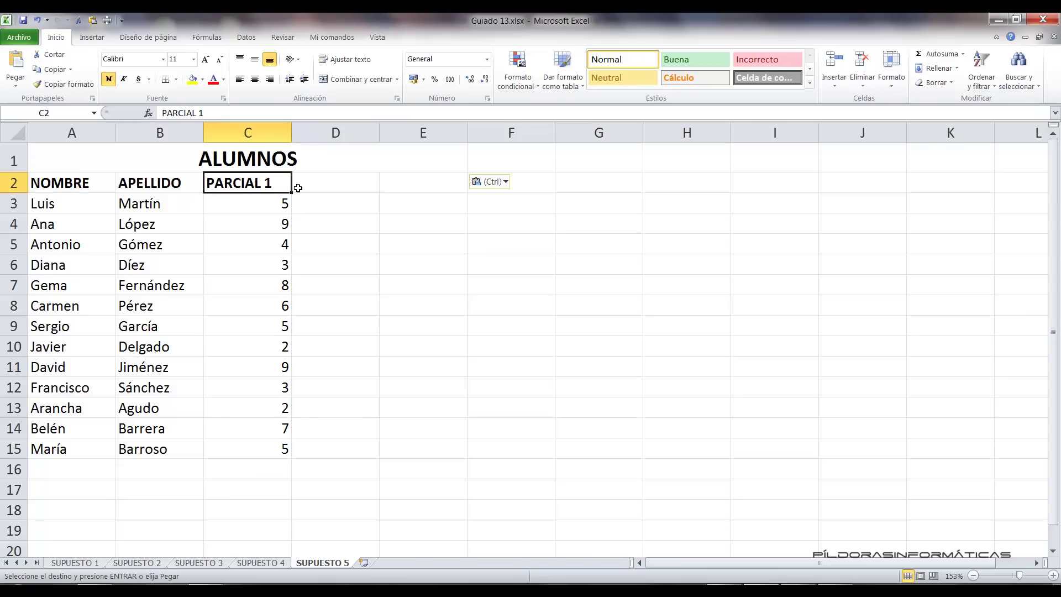
key(Escape)
key(Caps_Lock)
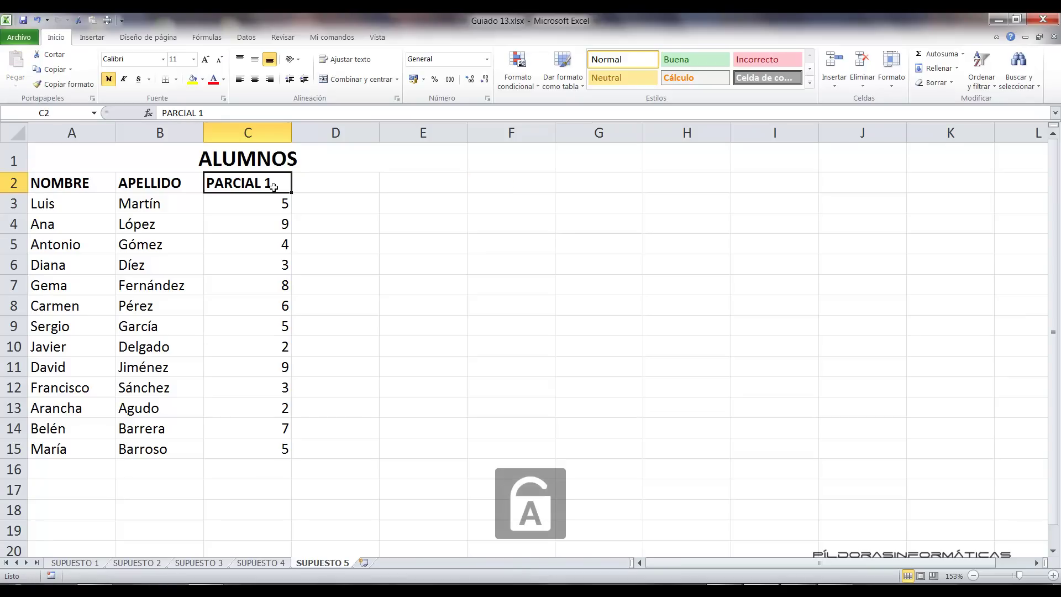
text(nota)
key(BackSpace)
key(BackSpace)
key(BackSpace)
key(BackSpace)
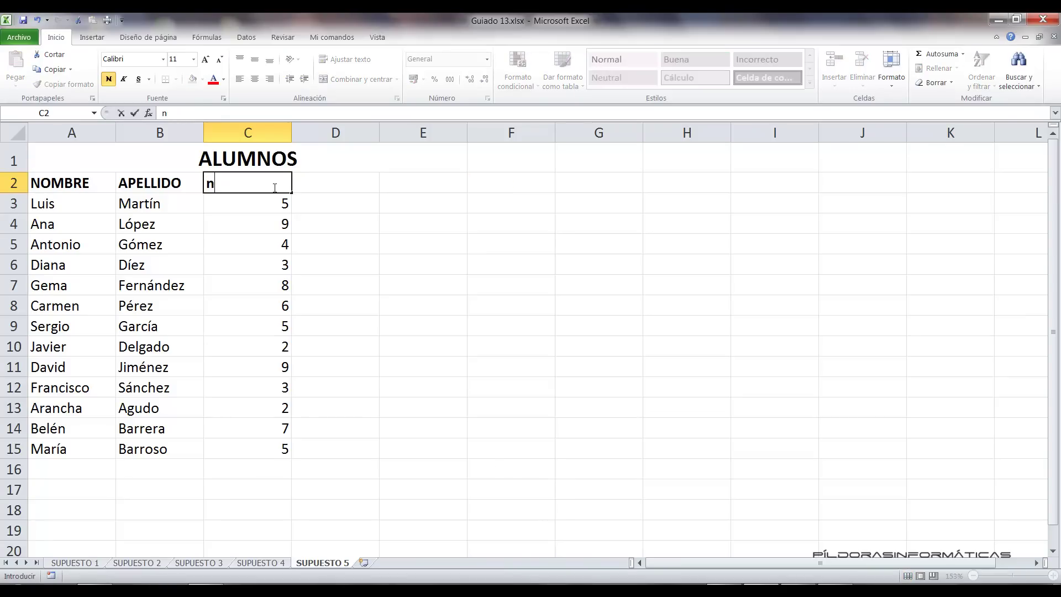
key(Caps_Lock)
text(NOTA)
Enter the header CALIFICACIÓN in D2.
click(373, 190)
text(C)
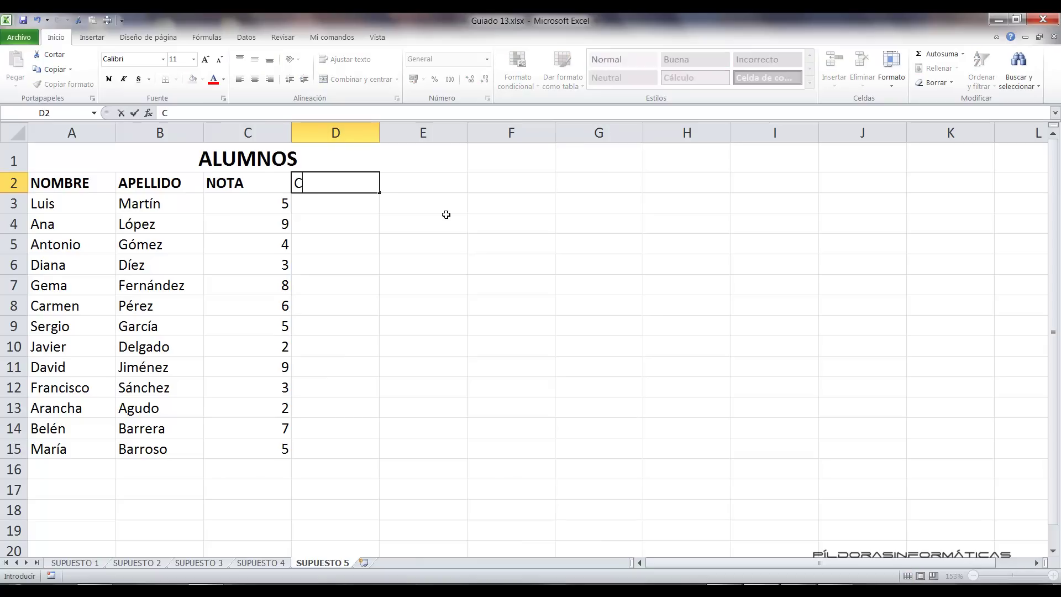
text(ALIFICACIÓN)
click(375, 238)
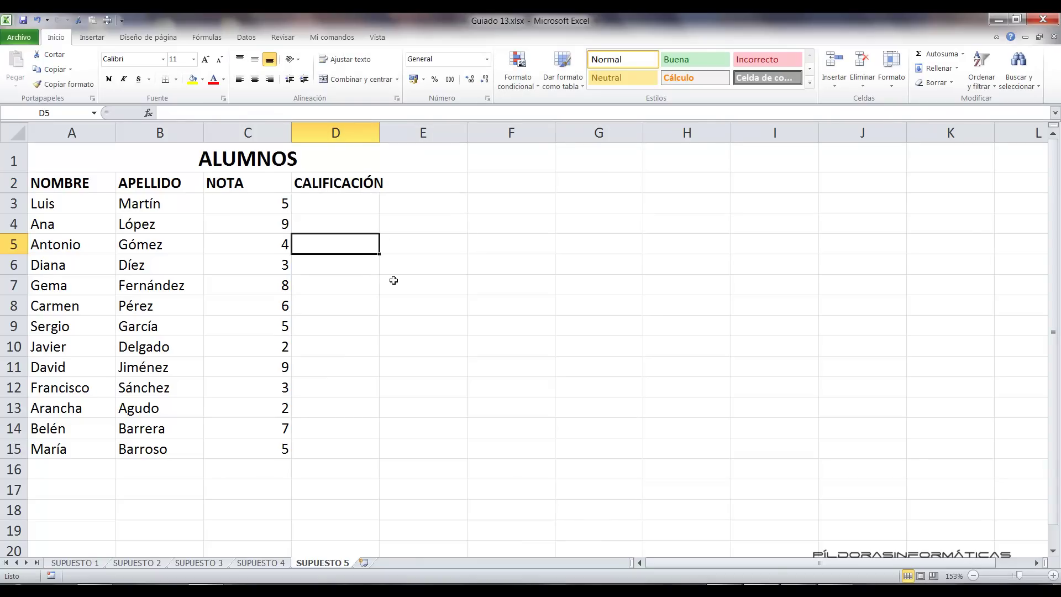
drag(350, 201, 362, 445)
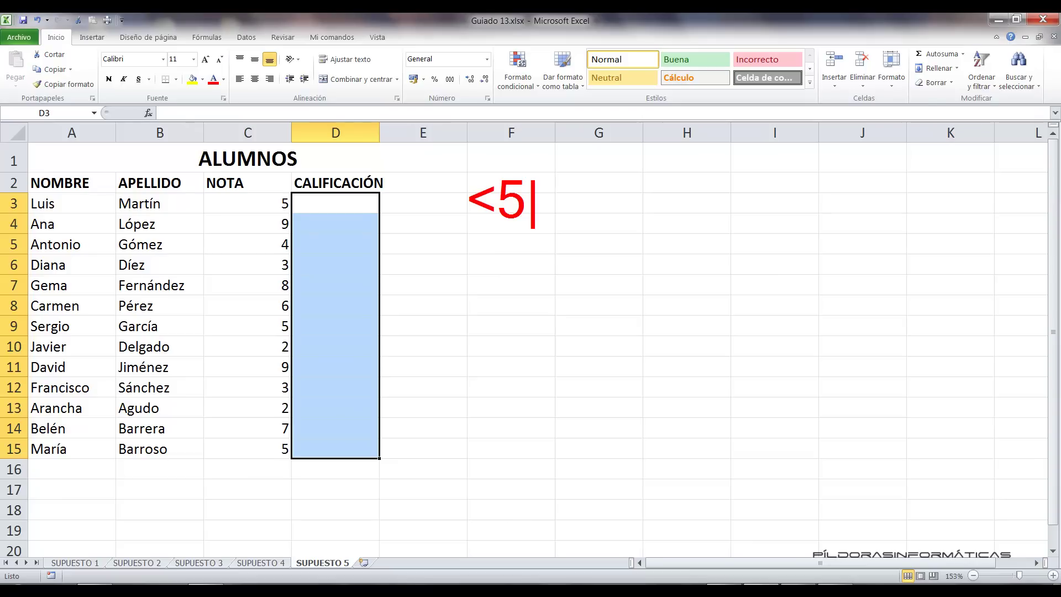
text(....INSU)
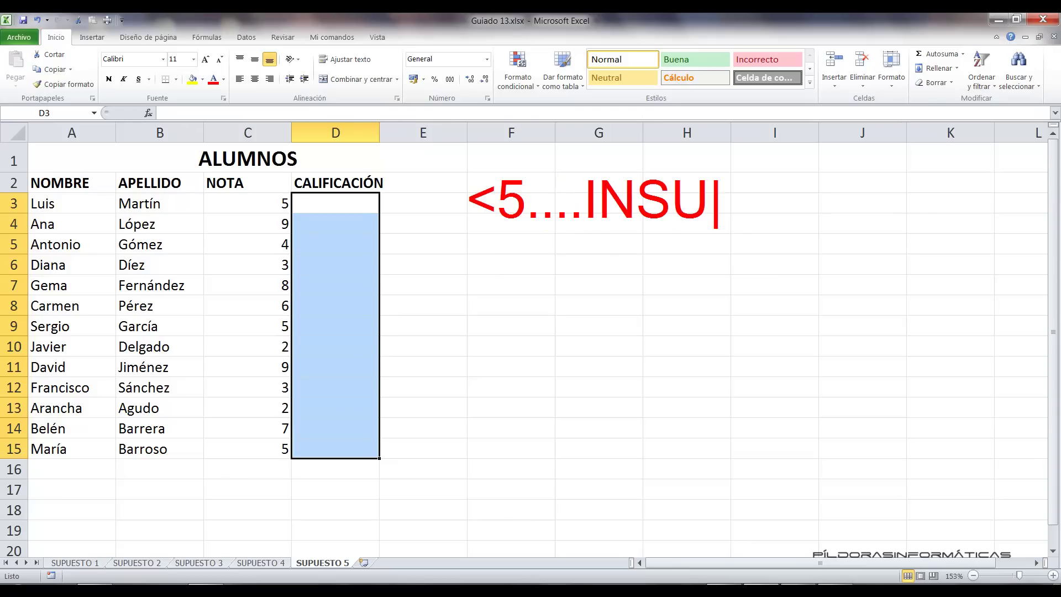
text(FICIENTE)
key(Return)
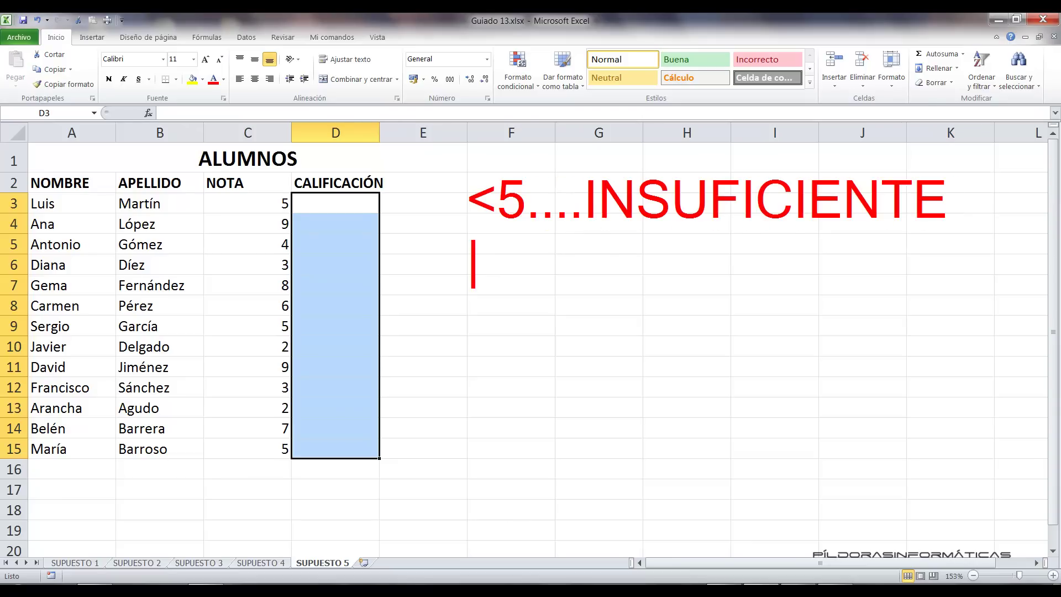
text(>5 <)
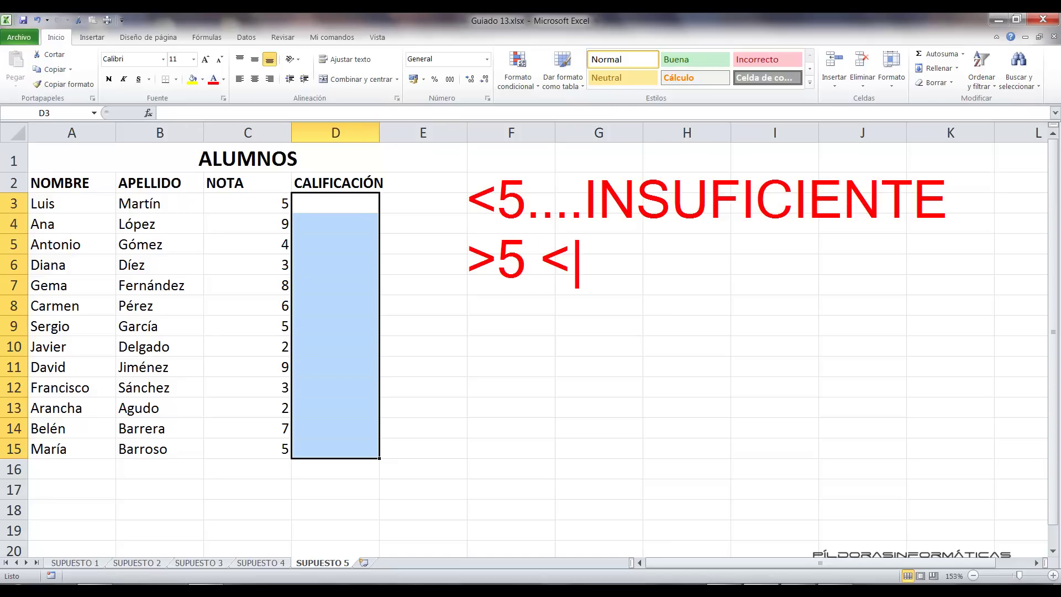
text(6.....)
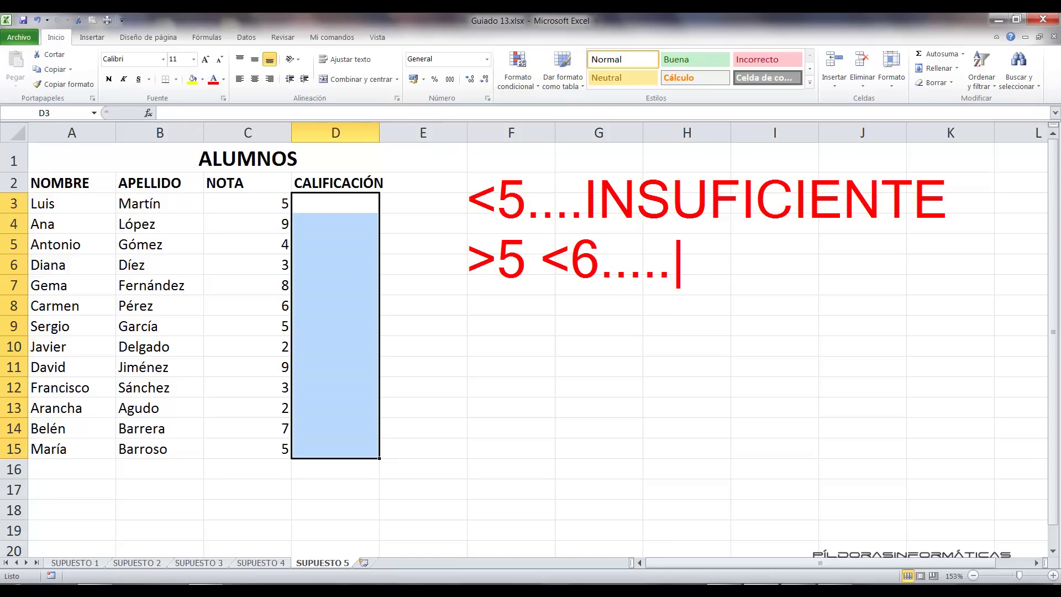
text(SUFICIENTE)
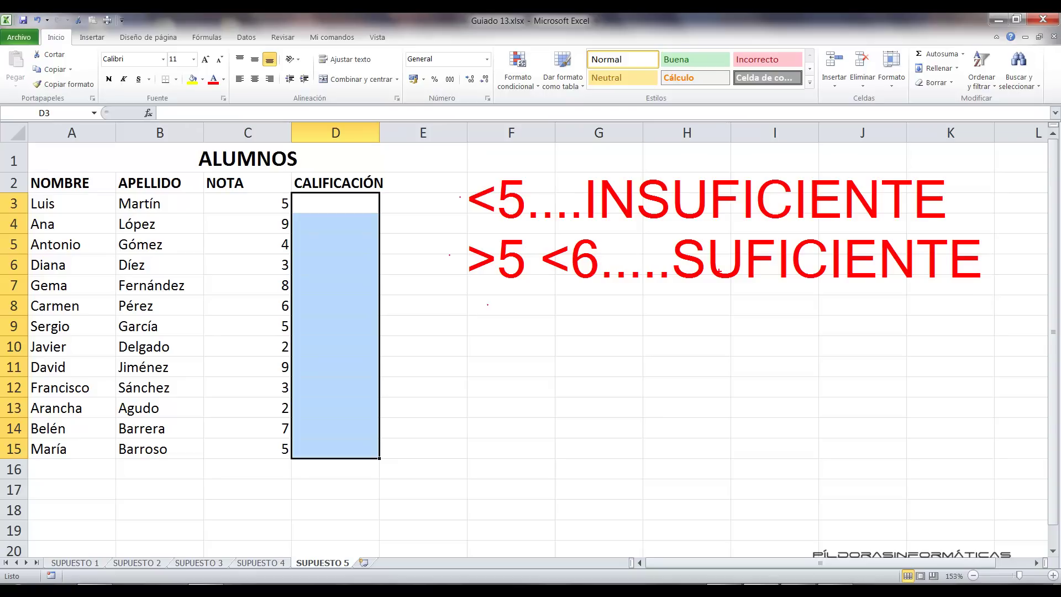
key(Escape)
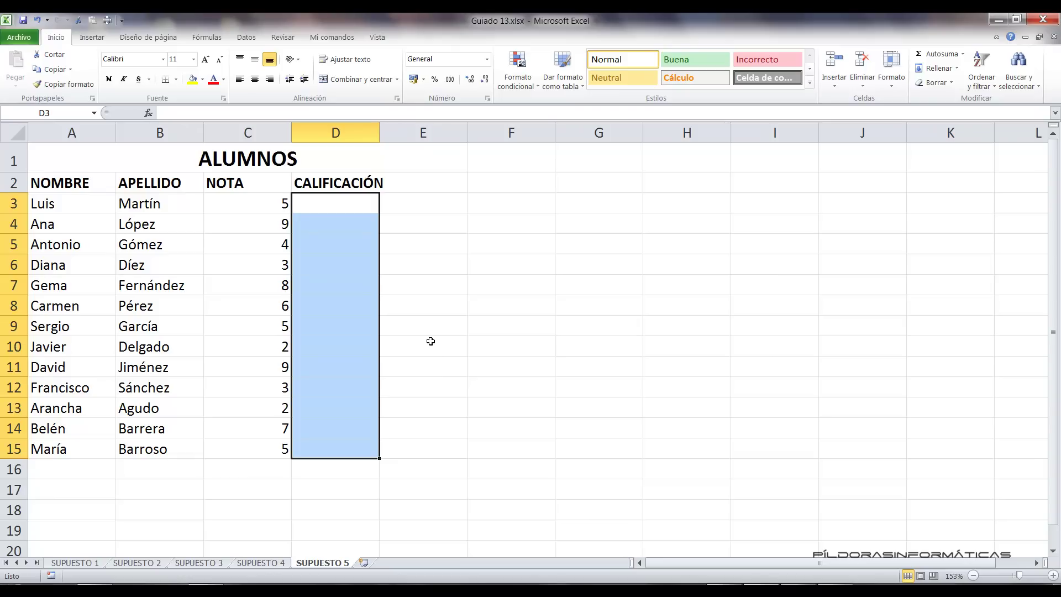
Widen column D to fit the CALIFICACIÓN header.
click(357, 209)
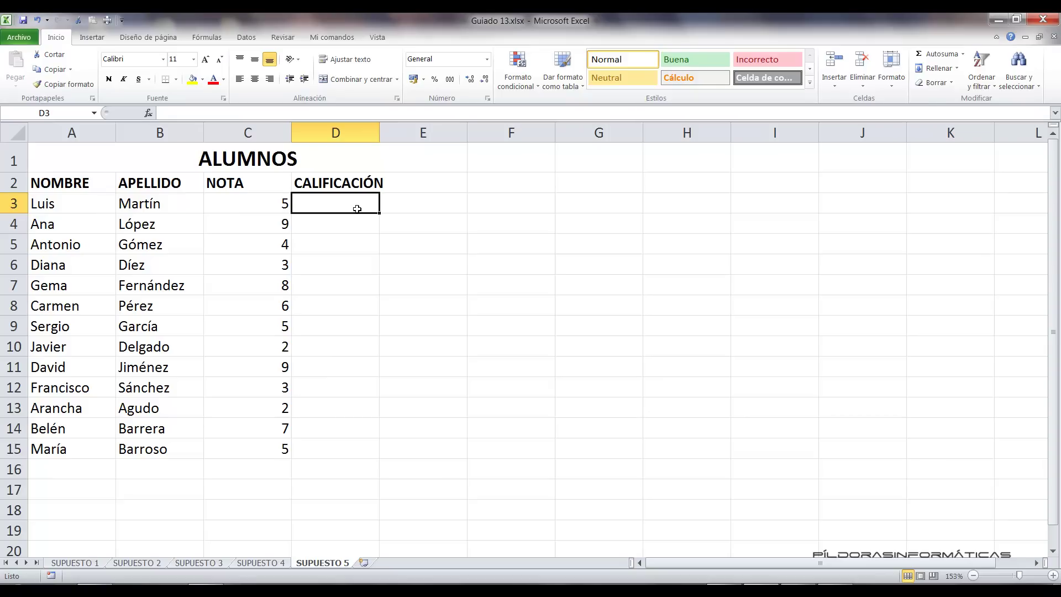
key(alt+h)
key(o)
key(i)
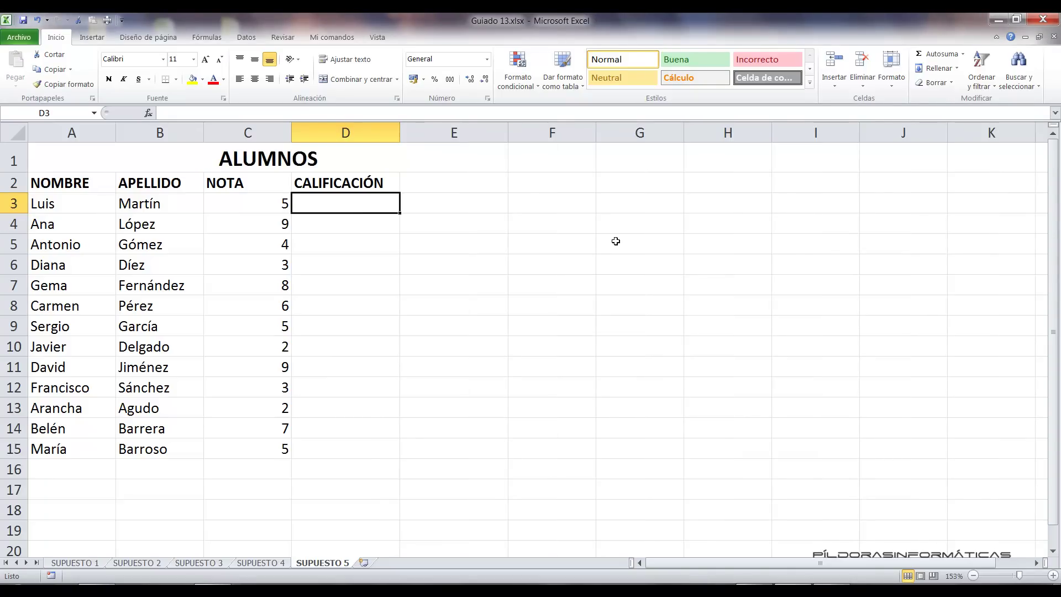
Begin a SI formula in D3 that returns "INSUFICIENTE" when C3<5.
text(=SI()
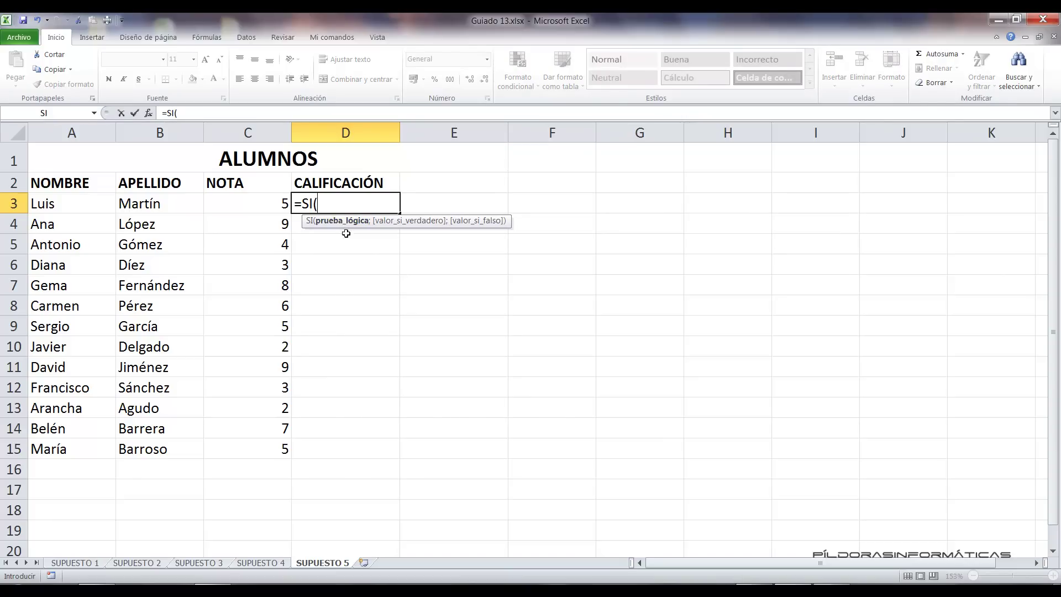
click(257, 206)
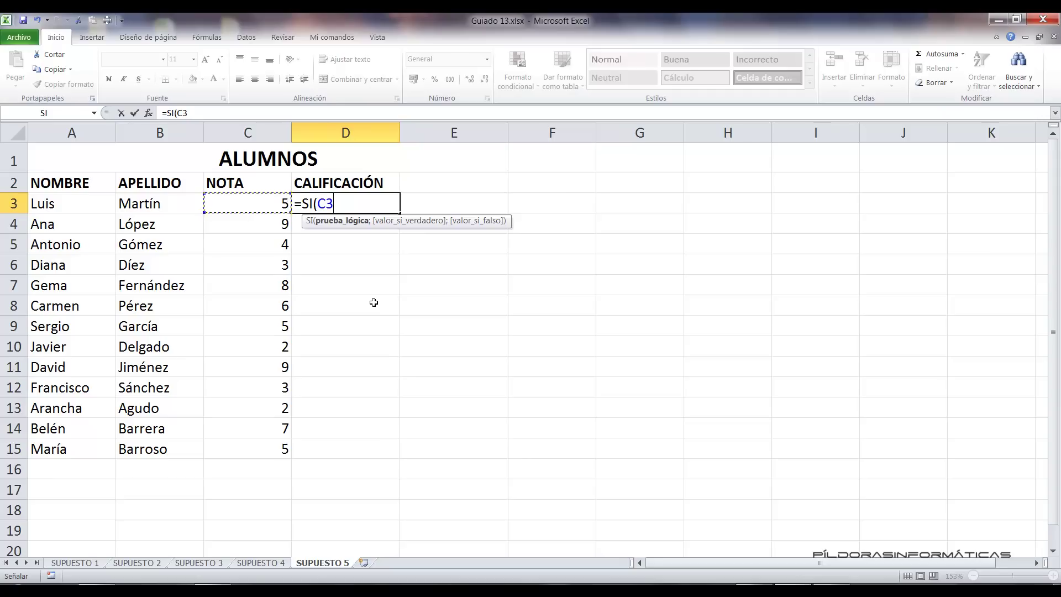
text(<5;)
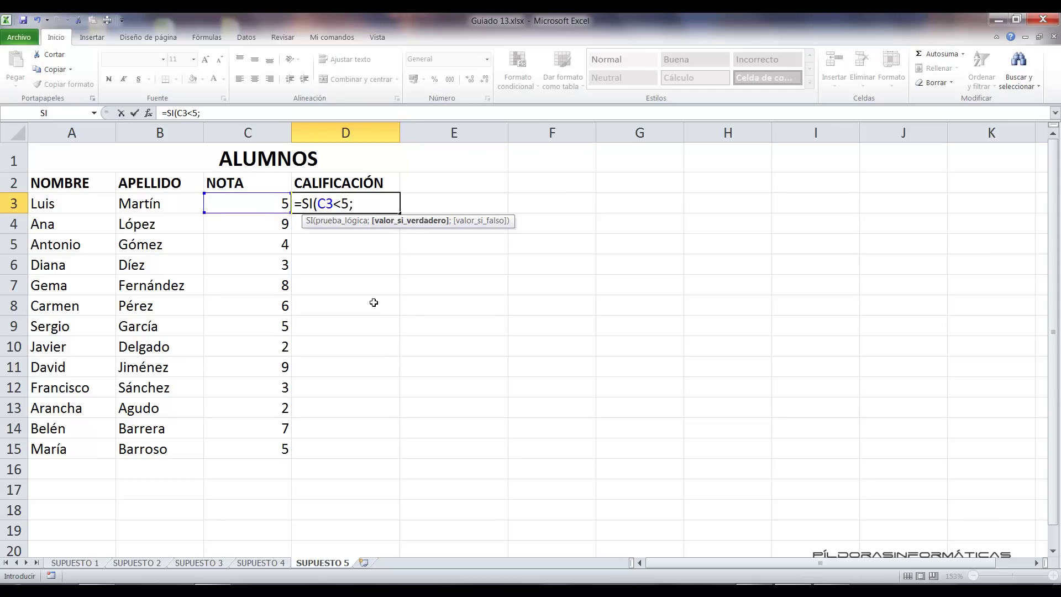
text("INSUFICIENTE";)
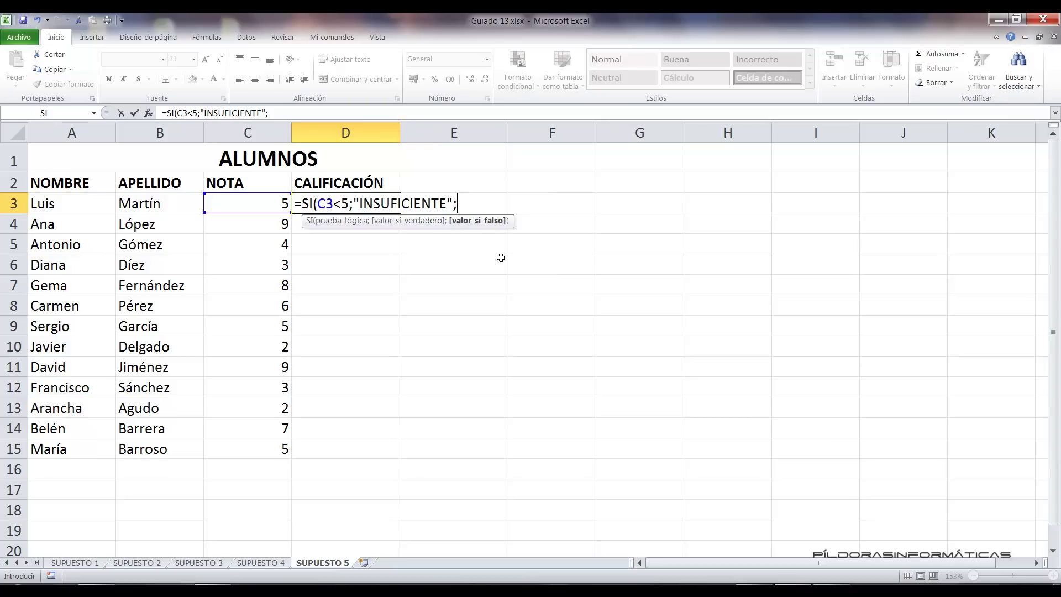
Nest a second SI in the D3 formula that returns "SUFICIENTE" when C3<6.
text(SI()
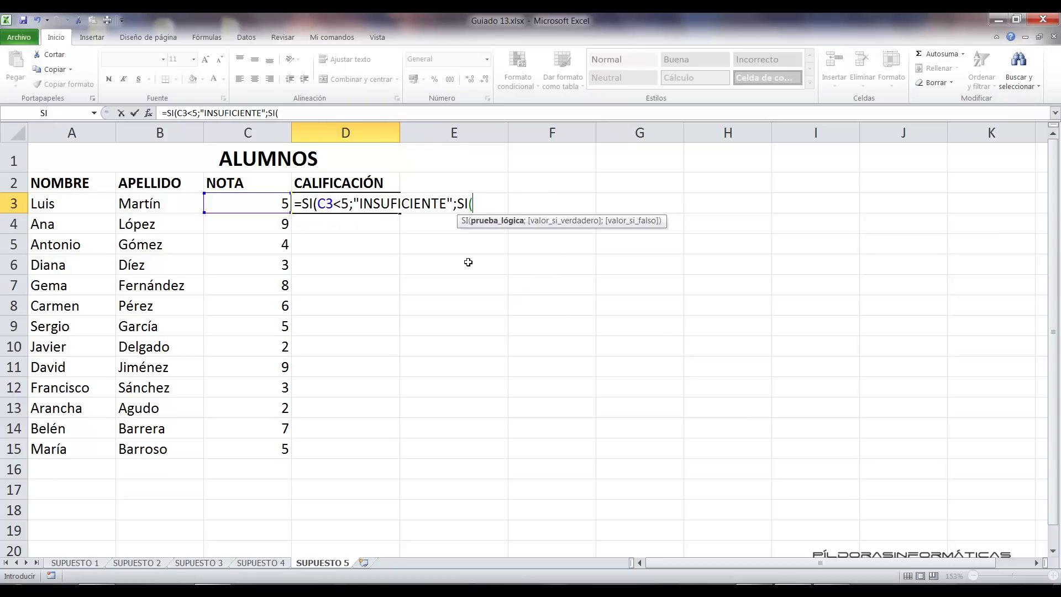
click(261, 201)
text(<6;")
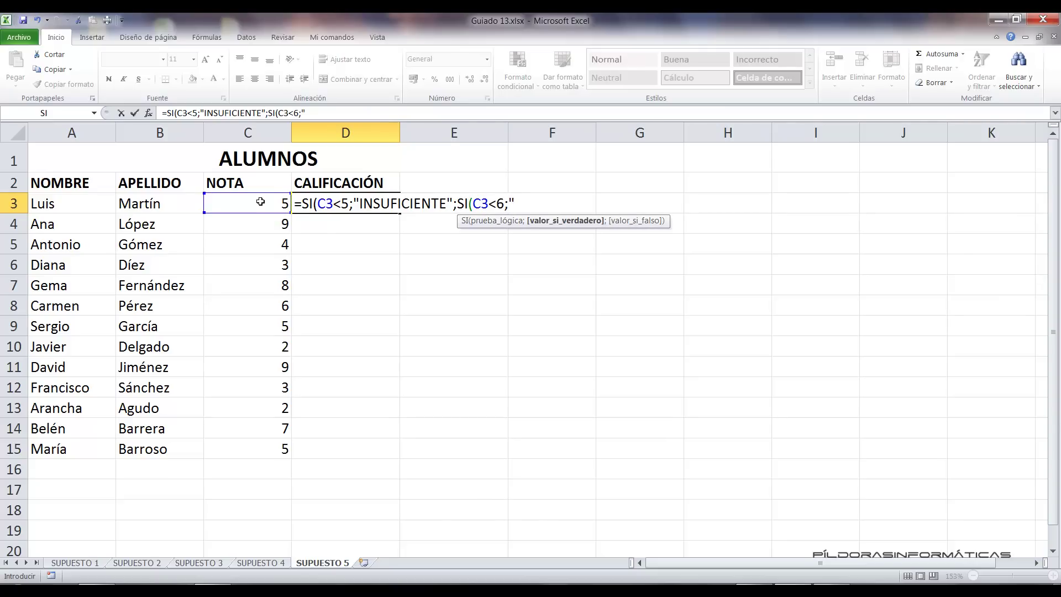
text(SUFICIENTE")
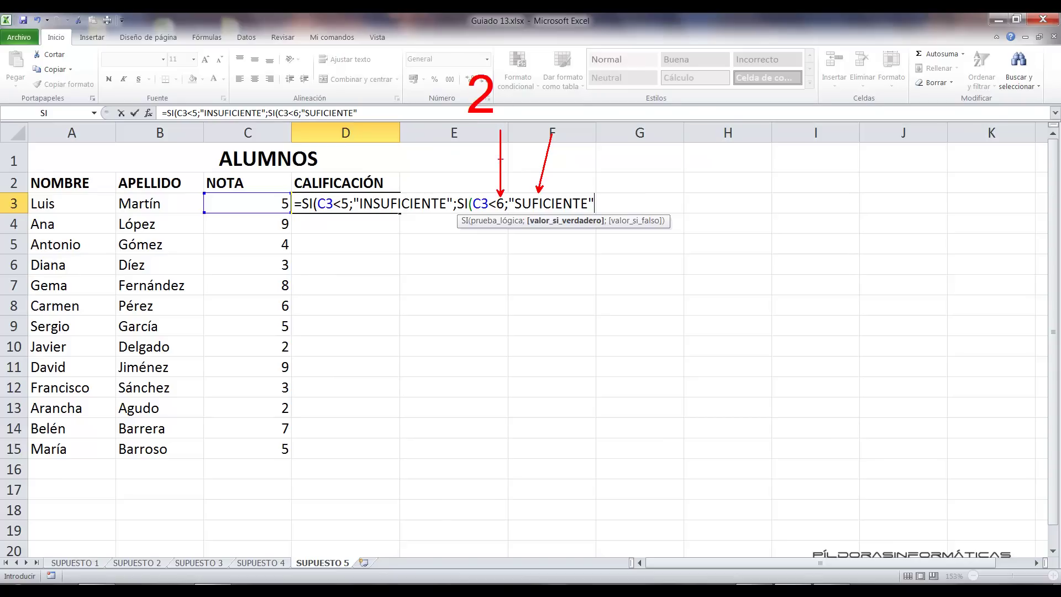
drag(462, 217, 585, 217)
drag(334, 217, 347, 298)
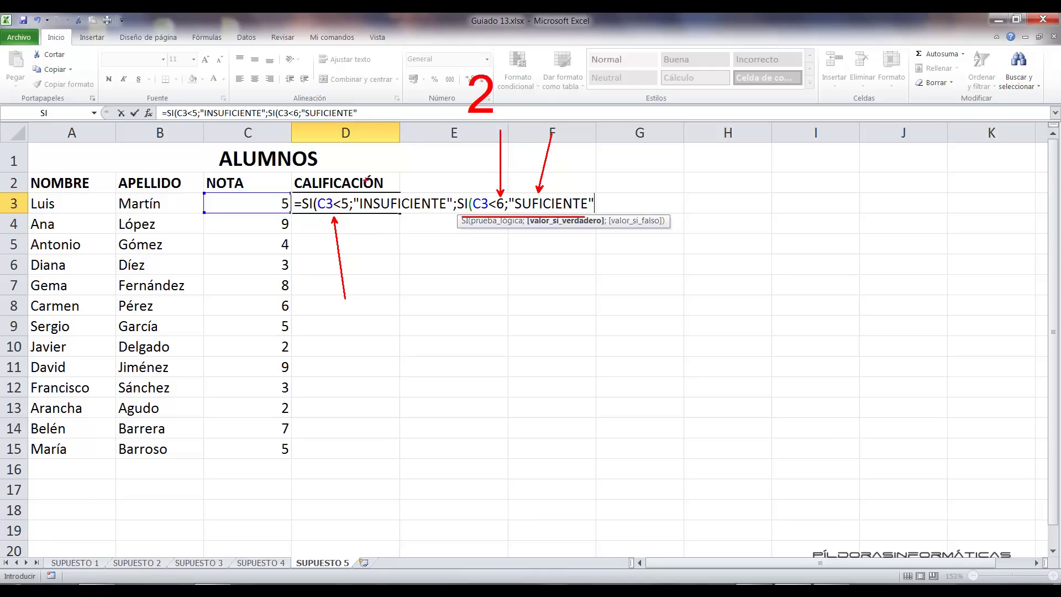
drag(407, 193, 407, 137)
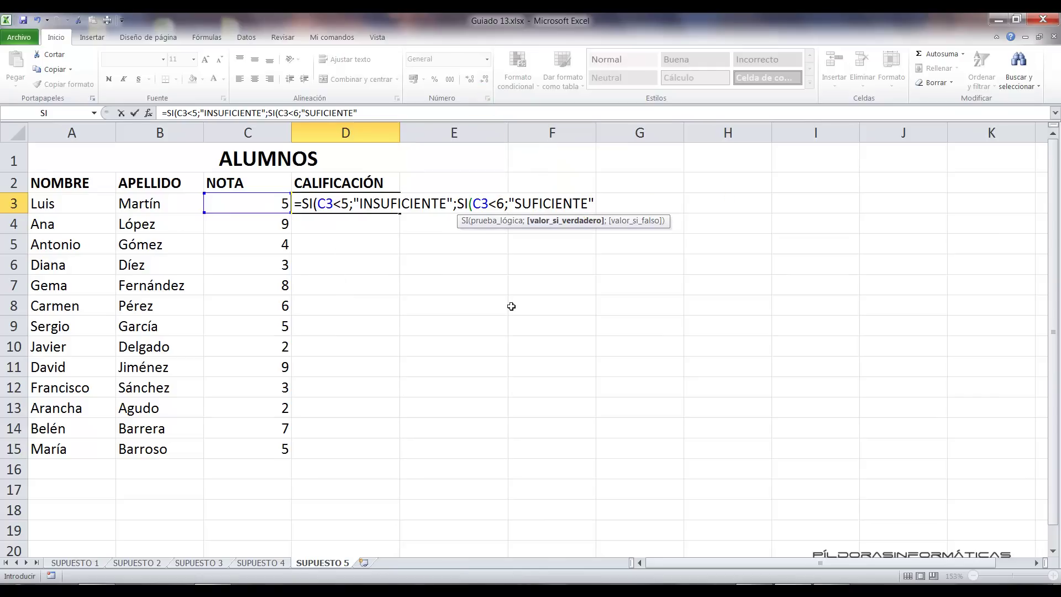
Nest a third SI in the D3 formula that returns "BIEN" when C3<7.
text(;)
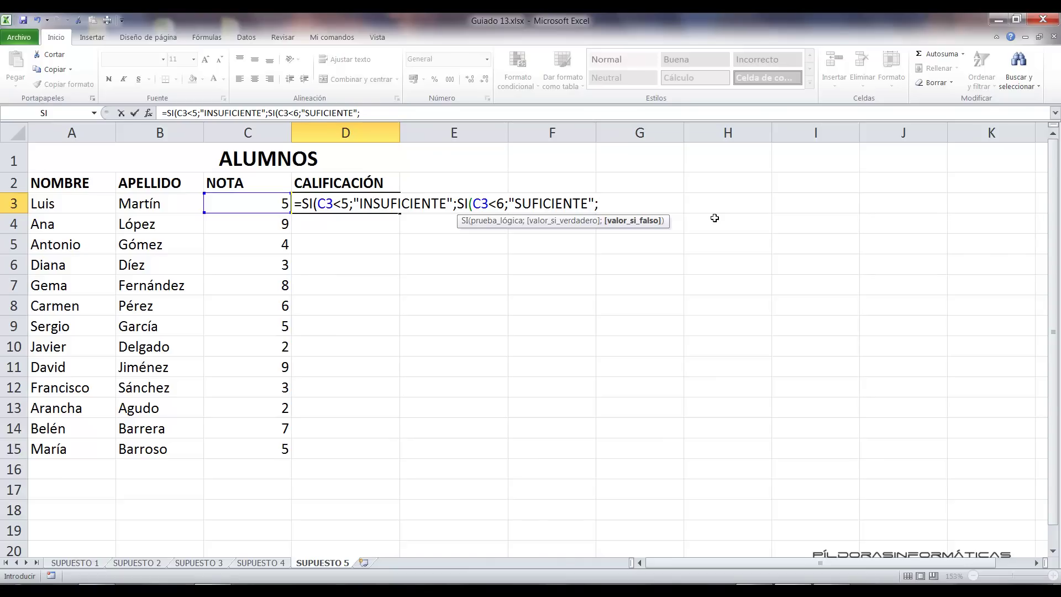
text(SI()
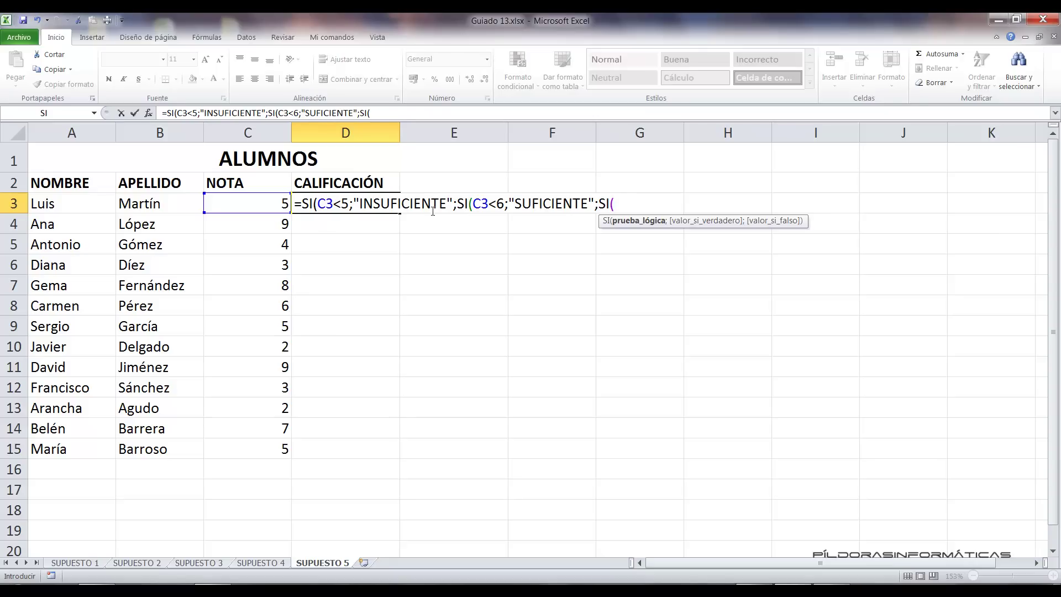
click(256, 199)
text(<7;)
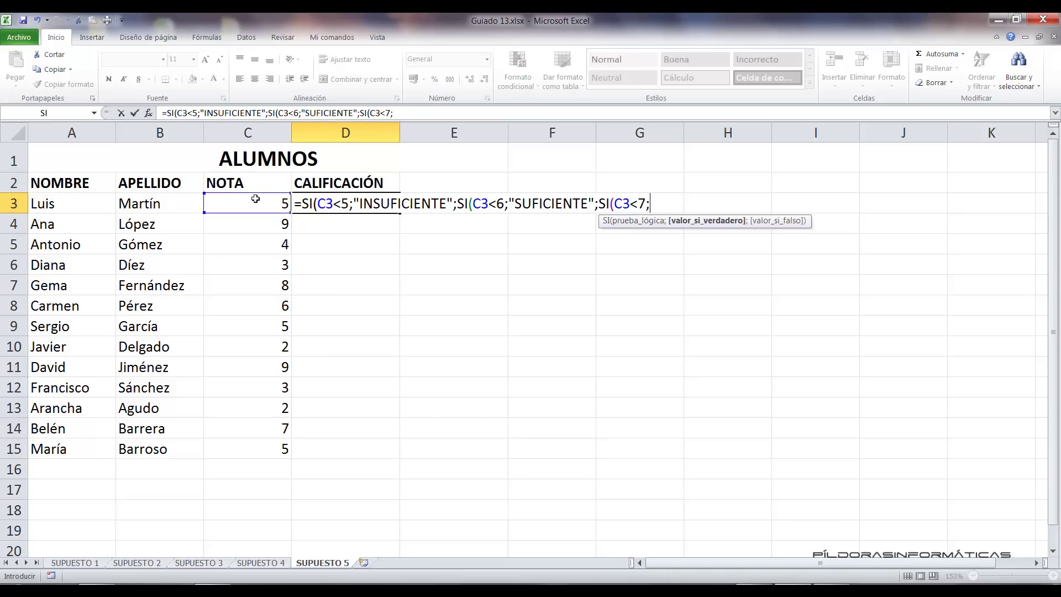
text("BIEN";)
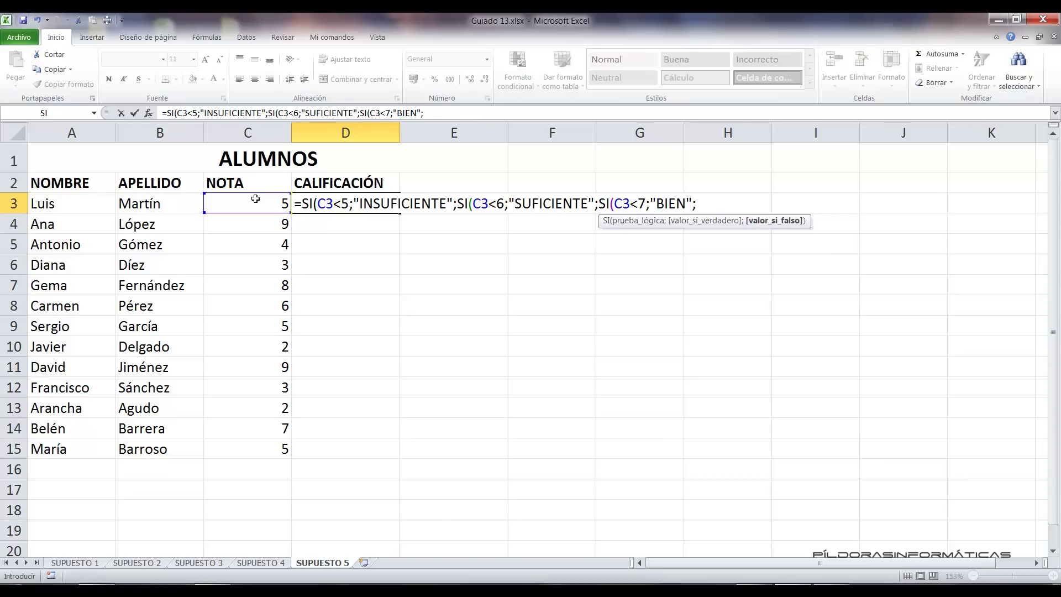
Nest a fourth SI in the D3 formula that returns "NOTABLE" when C3<9 and "SOBRESALIENTE" otherwise.
text(SI()
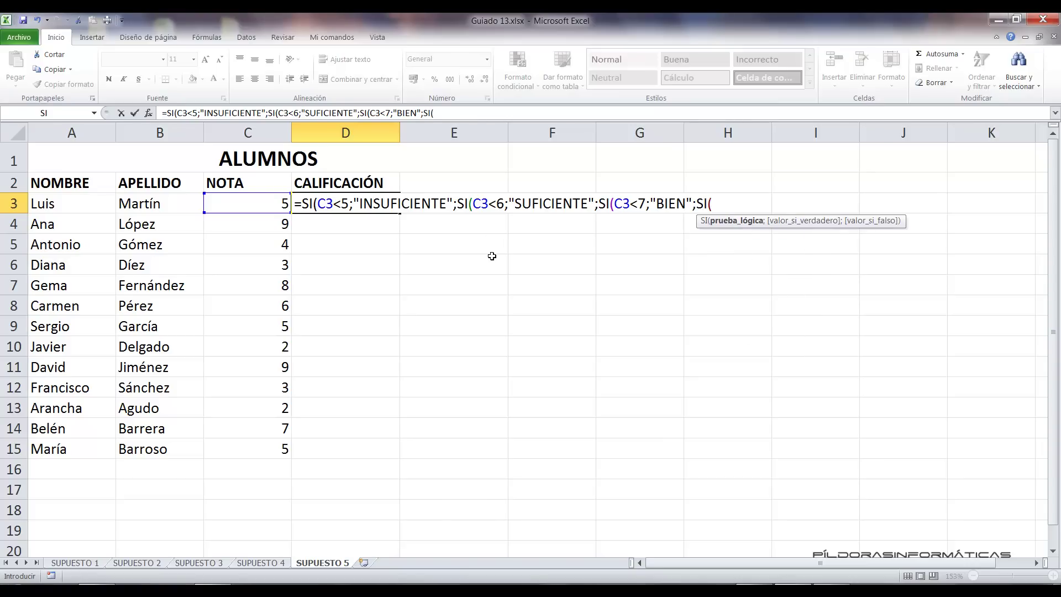
click(242, 205)
text(<9;)
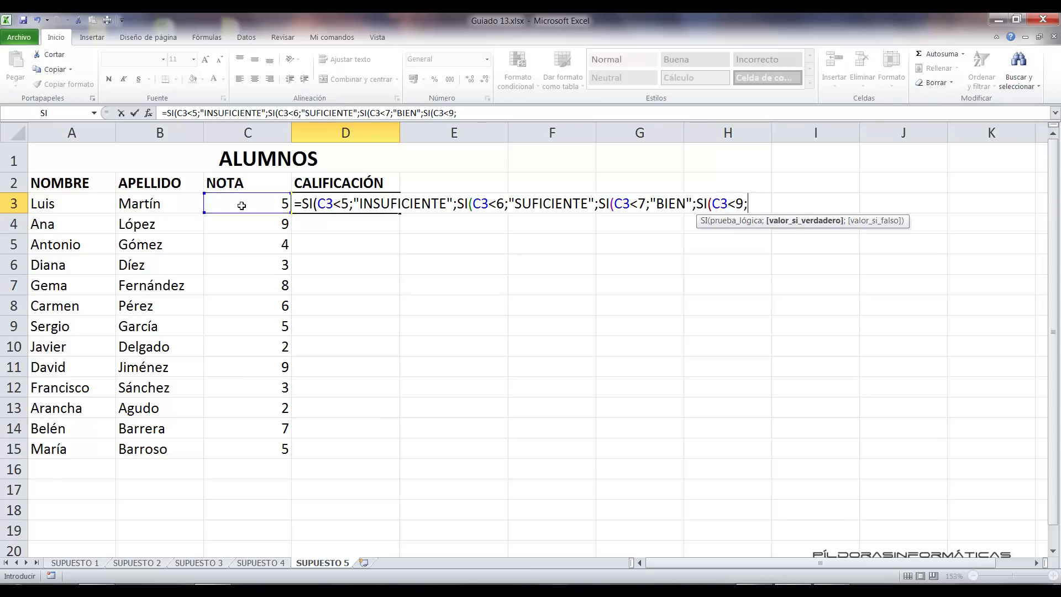
text("NOTABLE)
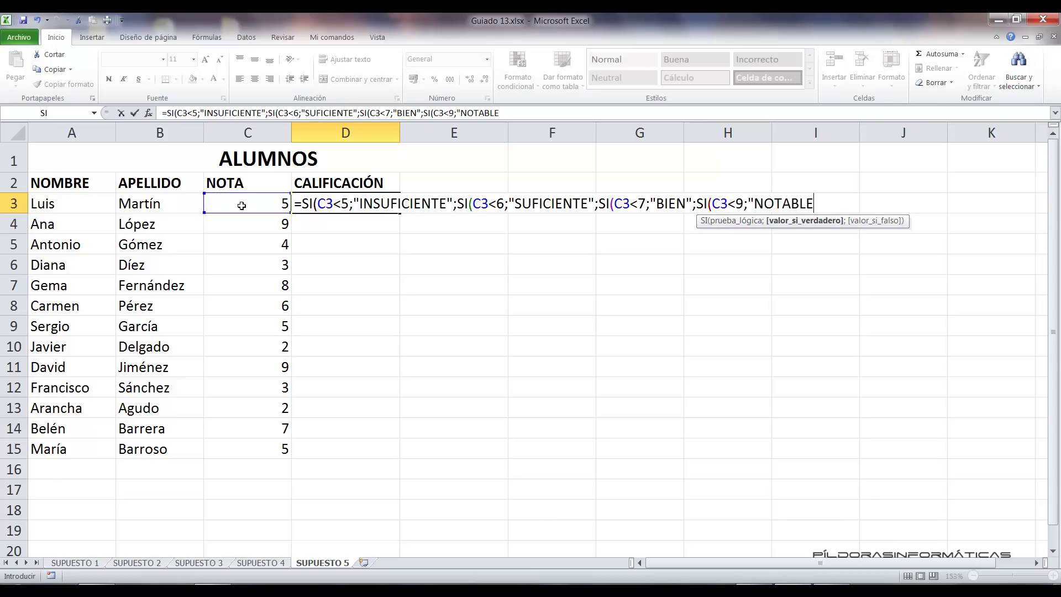
text(";)
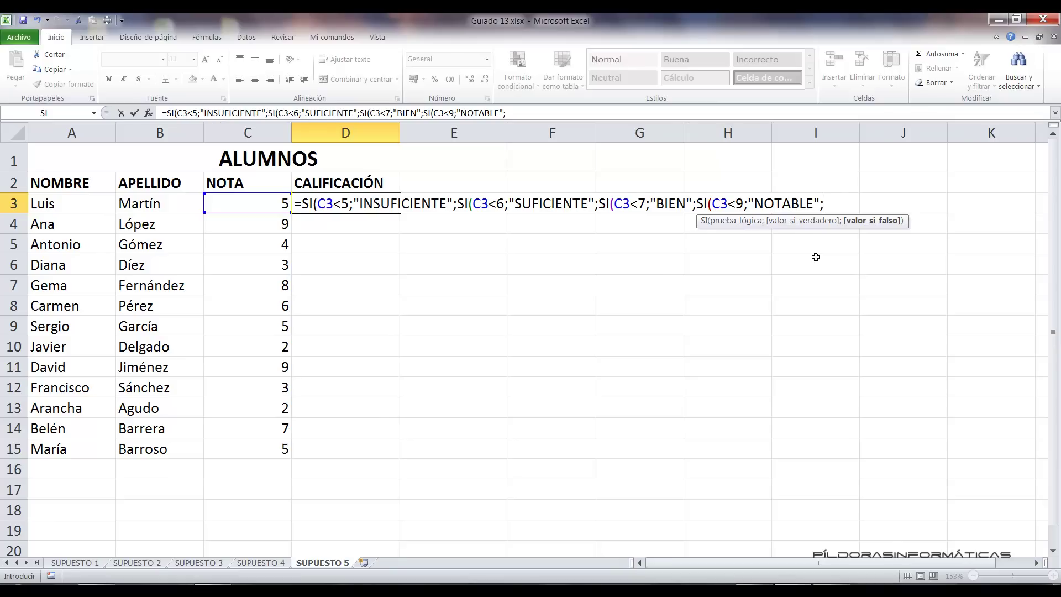
text("SOBRESALIENTE")
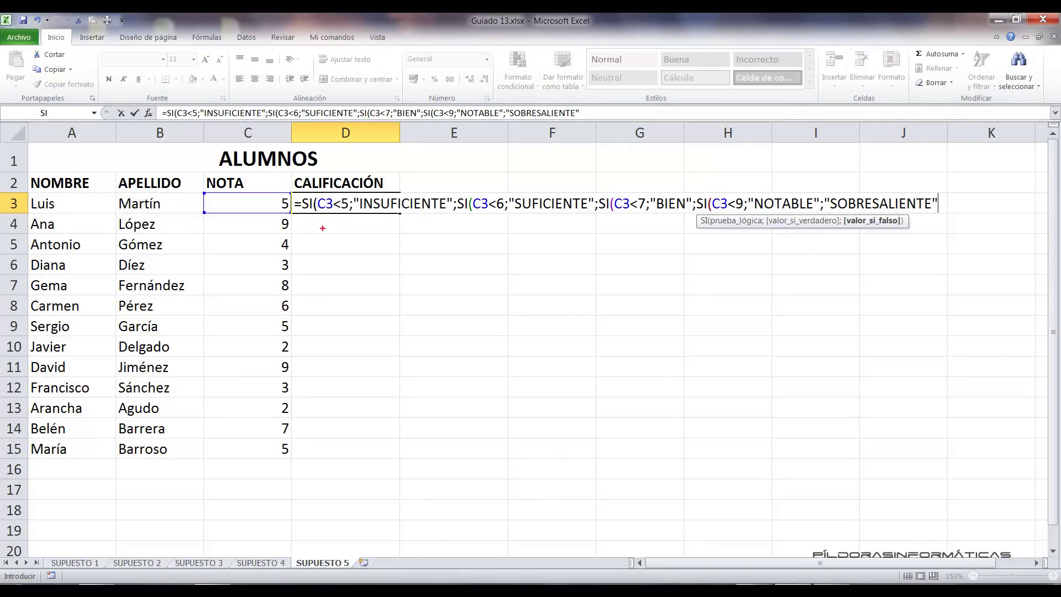
drag(320, 220, 360, 336)
drag(473, 219, 513, 353)
drag(615, 220, 648, 336)
drag(712, 210, 760, 387)
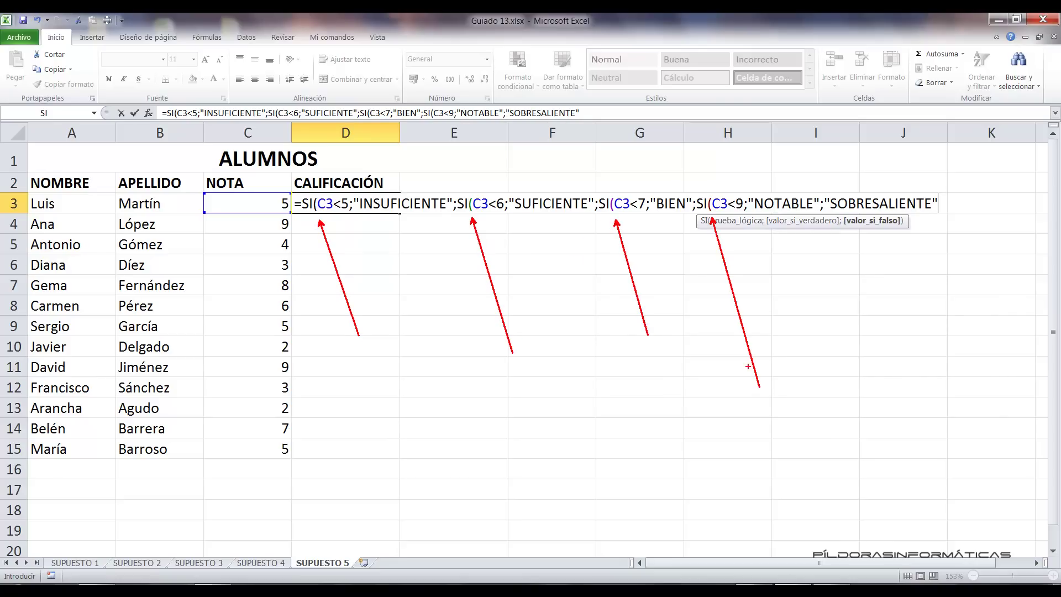
key(Escape)
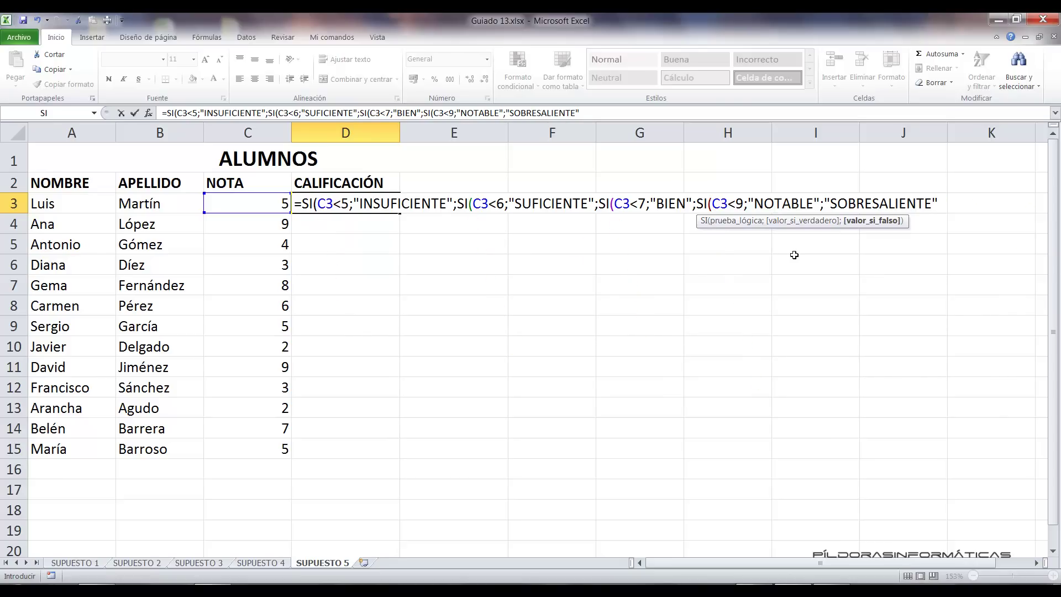
Close all four SI functions in D3 and fill the formula down to D15.
text()))))
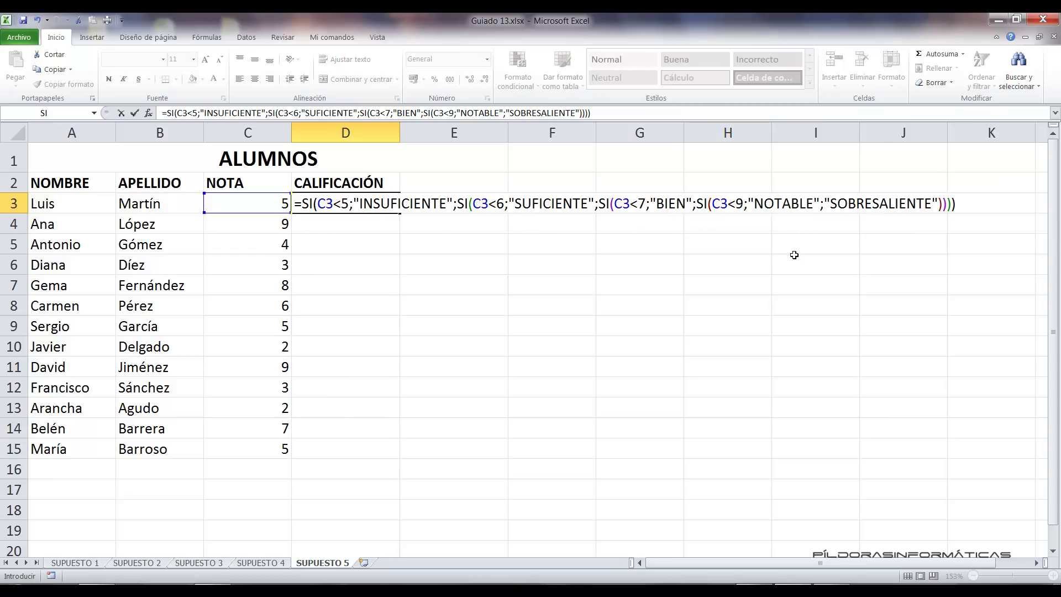
key(Return)
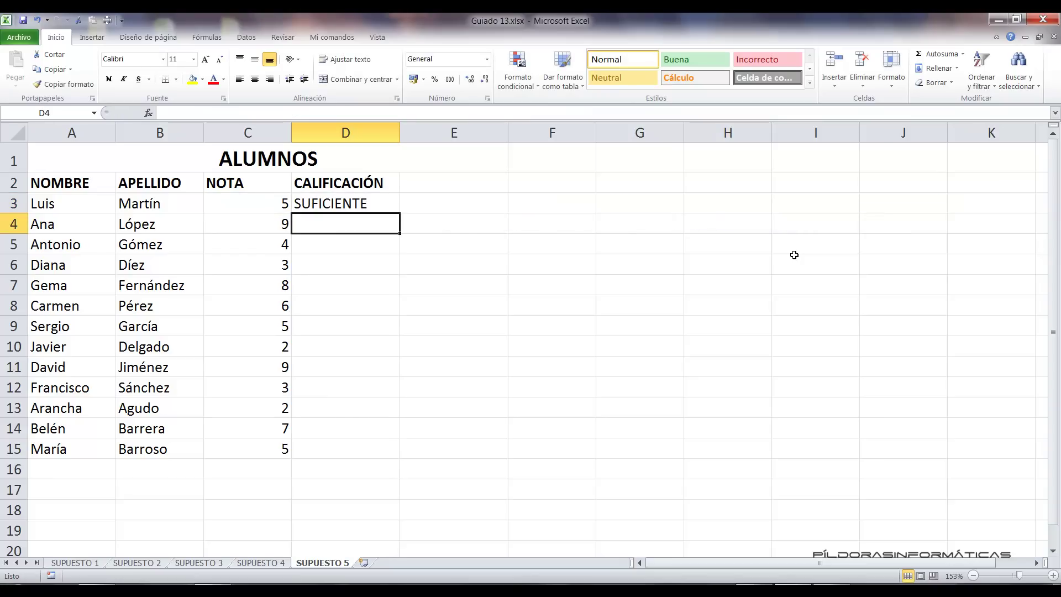
click(385, 203)
drag(400, 216, 397, 456)
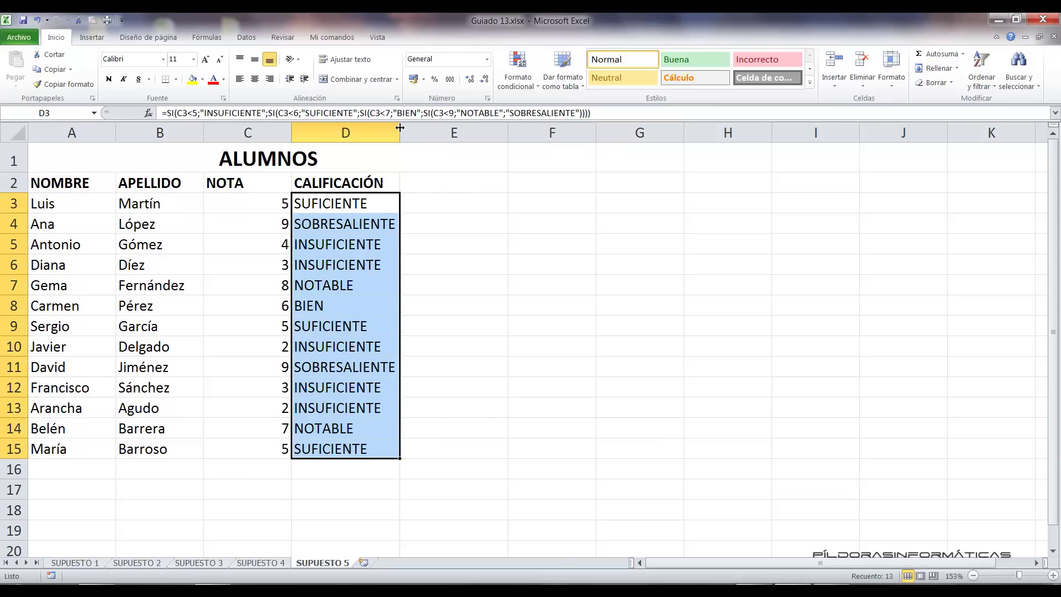
Check the CALIFICACIÓN results in D3:D12 against each student's NOTA in column C.
click(394, 277)
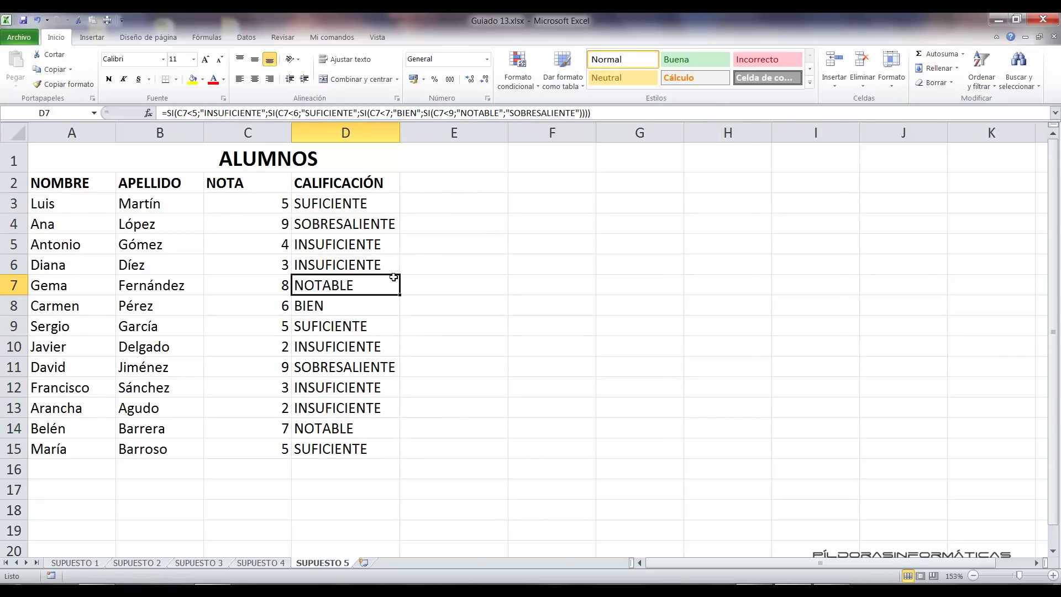
key(Return)
click(330, 201)
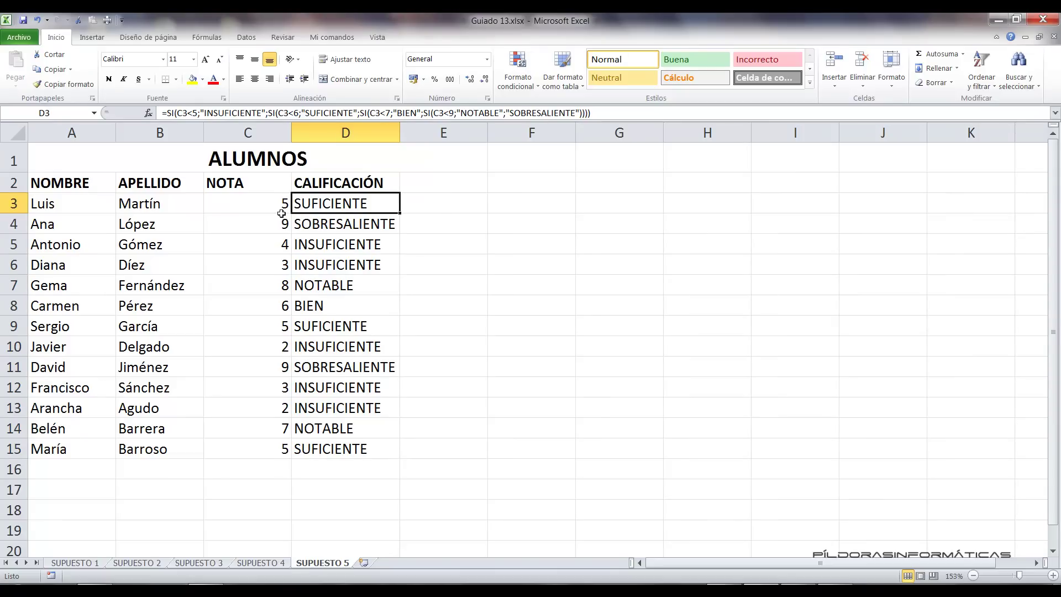
click(275, 207)
click(335, 217)
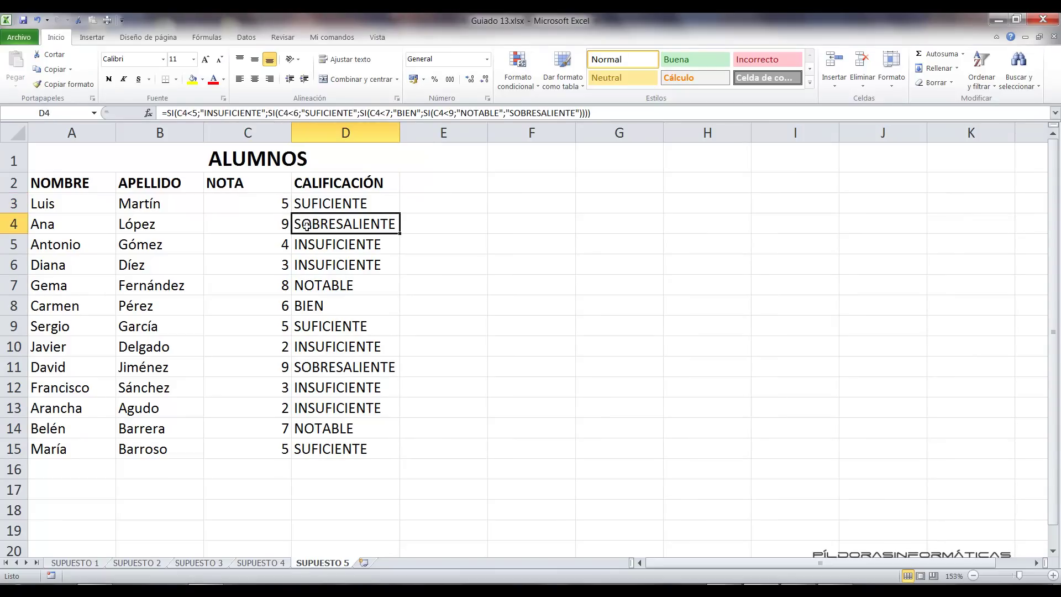
click(335, 245)
click(326, 264)
click(320, 286)
click(315, 305)
click(317, 331)
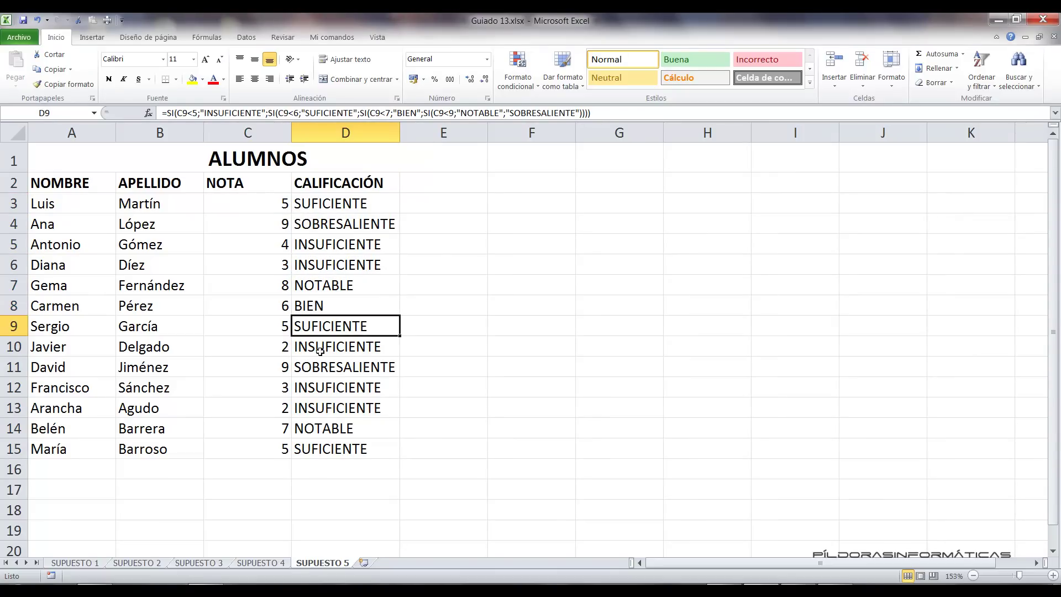
click(320, 350)
click(322, 367)
click(324, 387)
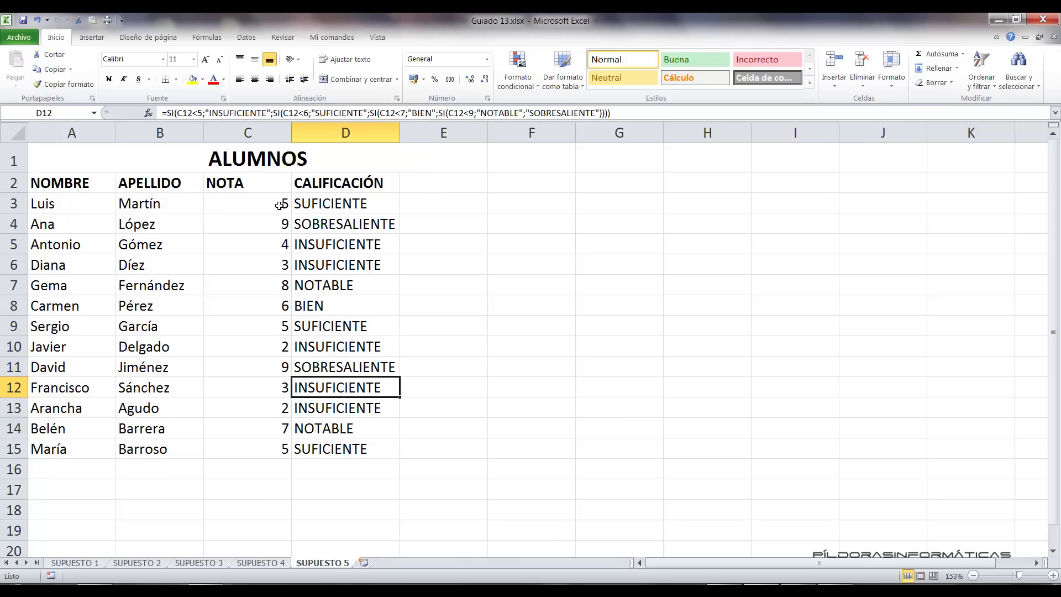
Change the first student's NOTA in C3 to 5,5.
click(250, 206)
text(5,5)
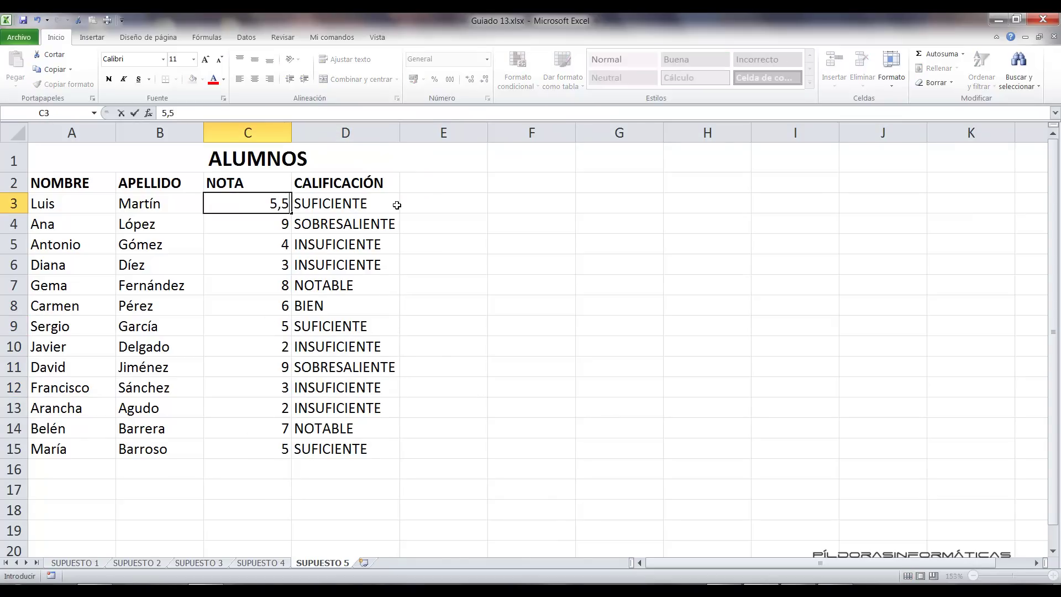
key(Return)
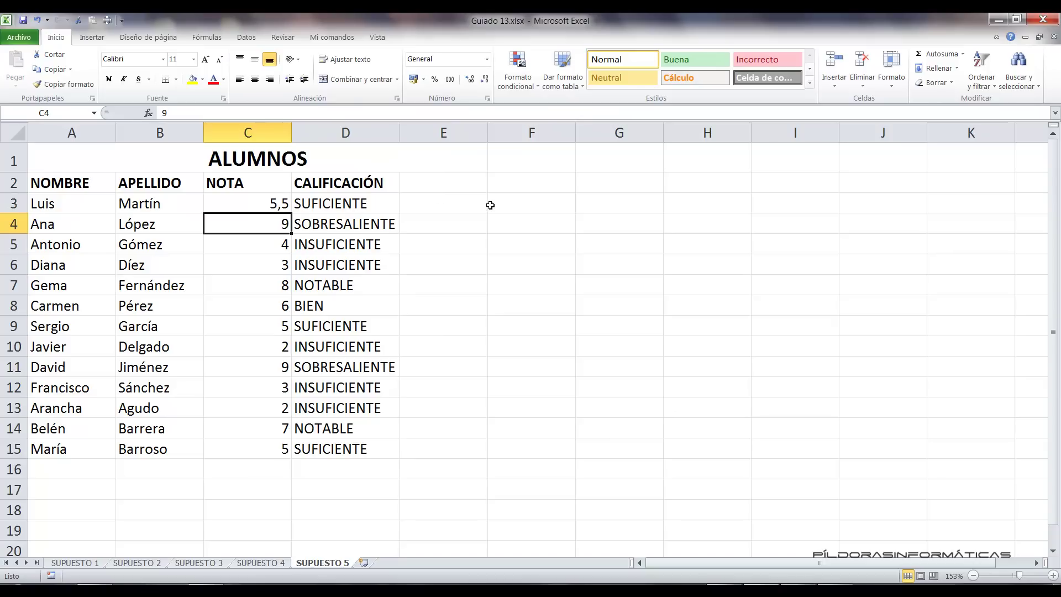
Change the second student's NOTA in C4 to 8,9.
text(8,9)
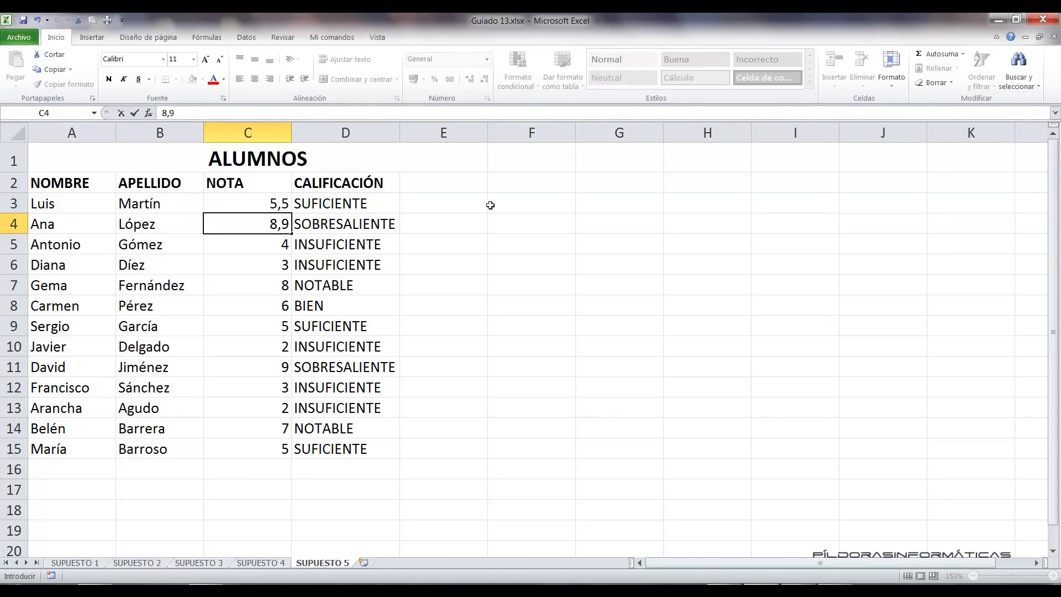
key(Return)
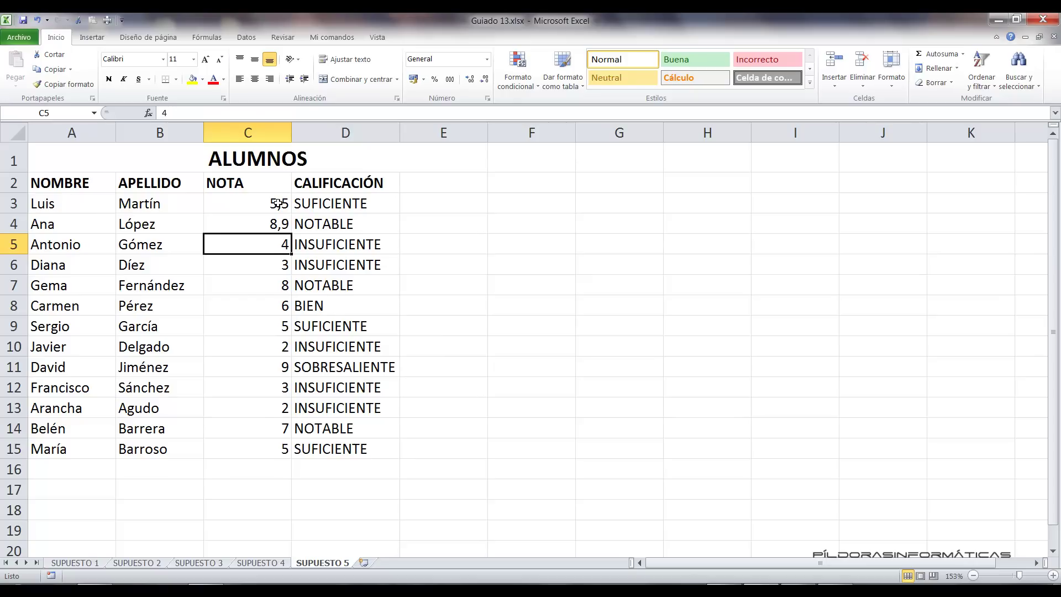
Apply the three coloured arrows icon set as conditional formatting to the marks in C3:C15.
drag(276, 201, 269, 442)
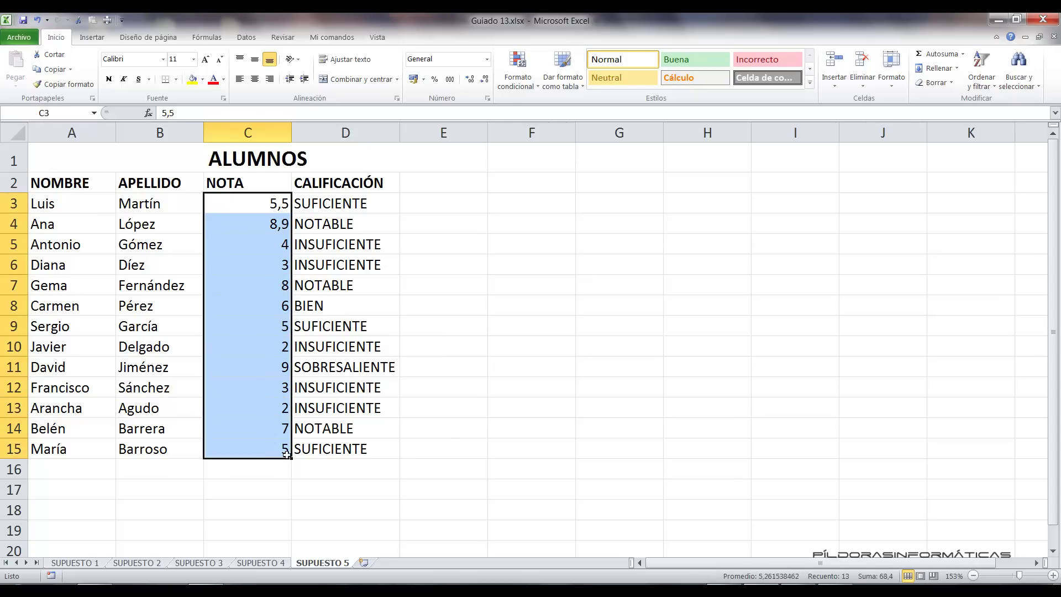
click(519, 91)
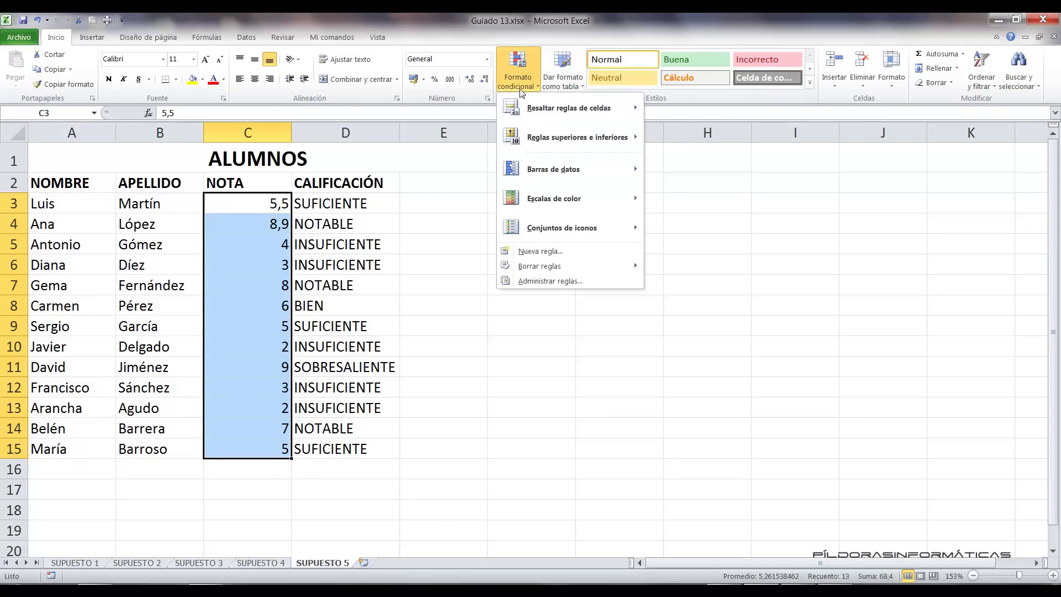
mouse_move(540, 235)
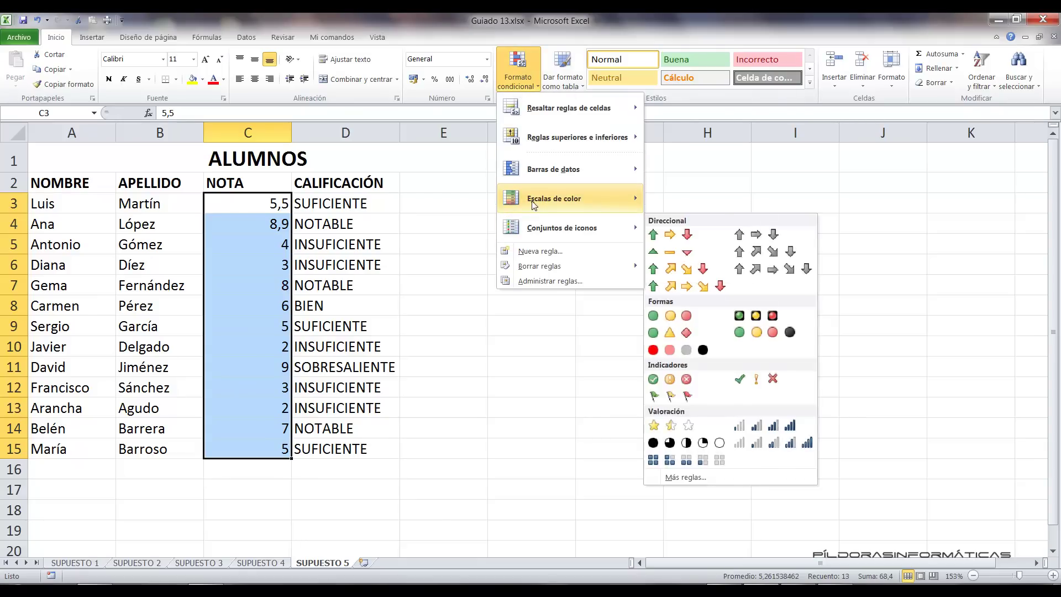
click(664, 235)
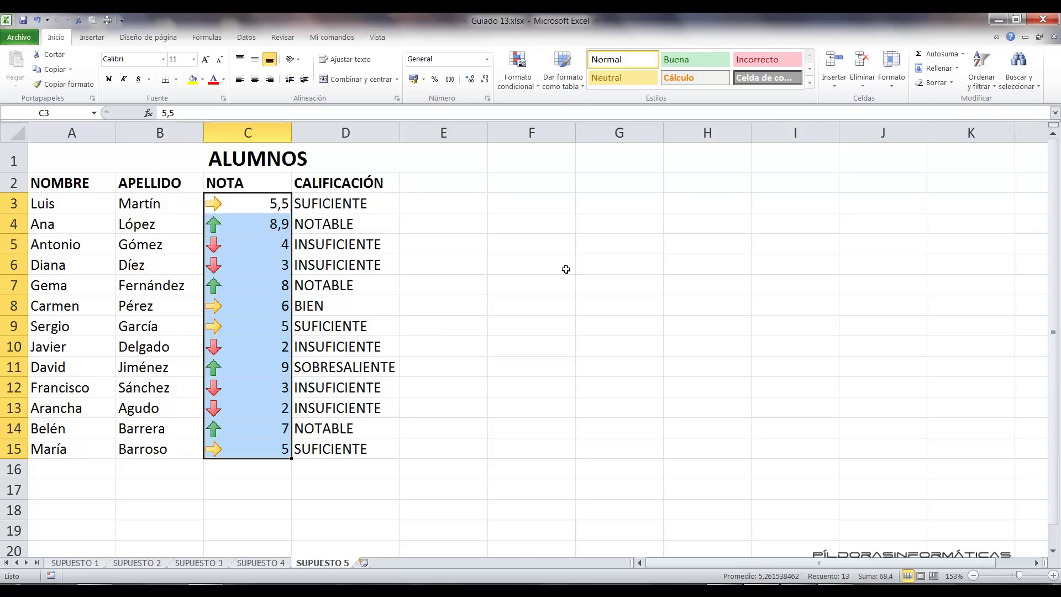
click(554, 292)
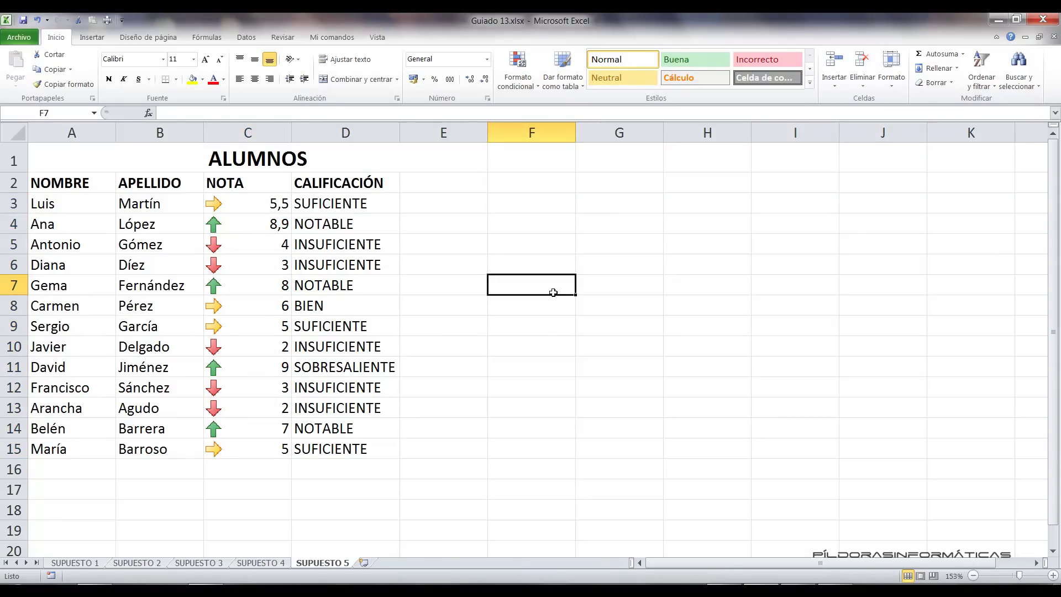
Insert the SI function in E3 from the recently used functions.
click(320, 198)
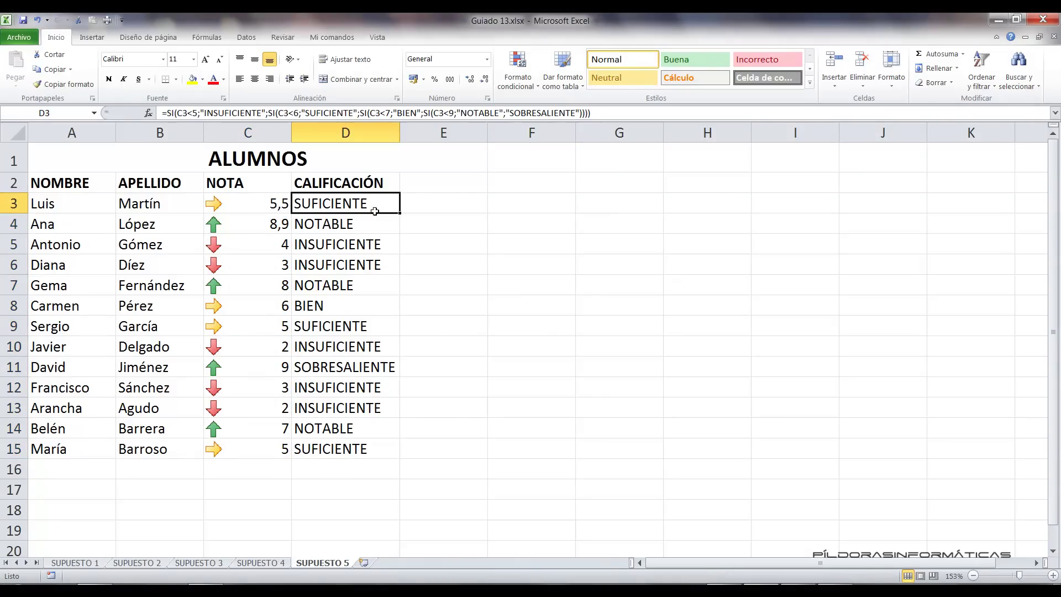
click(453, 208)
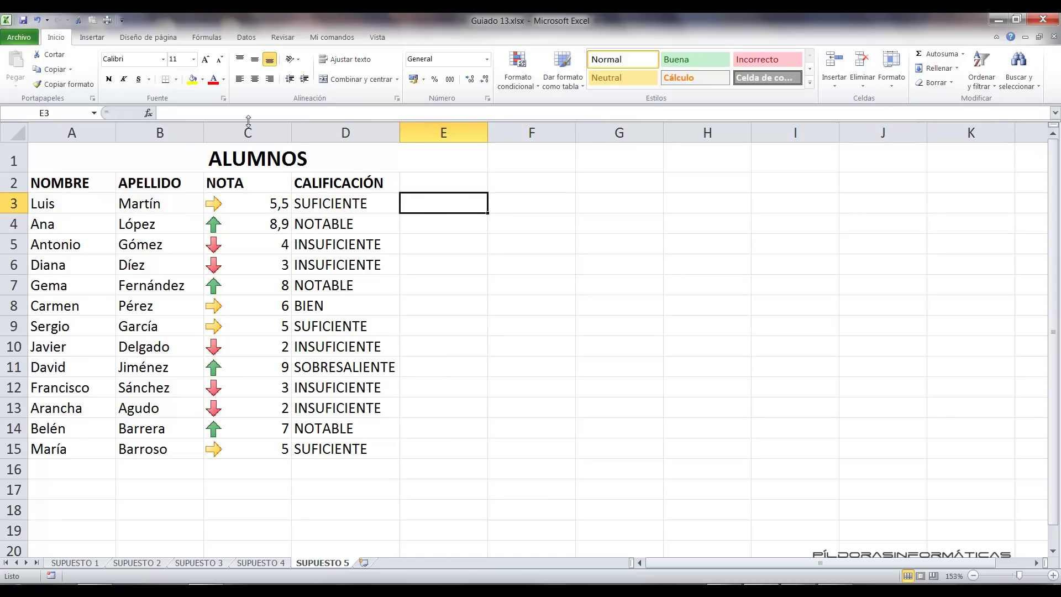
click(148, 112)
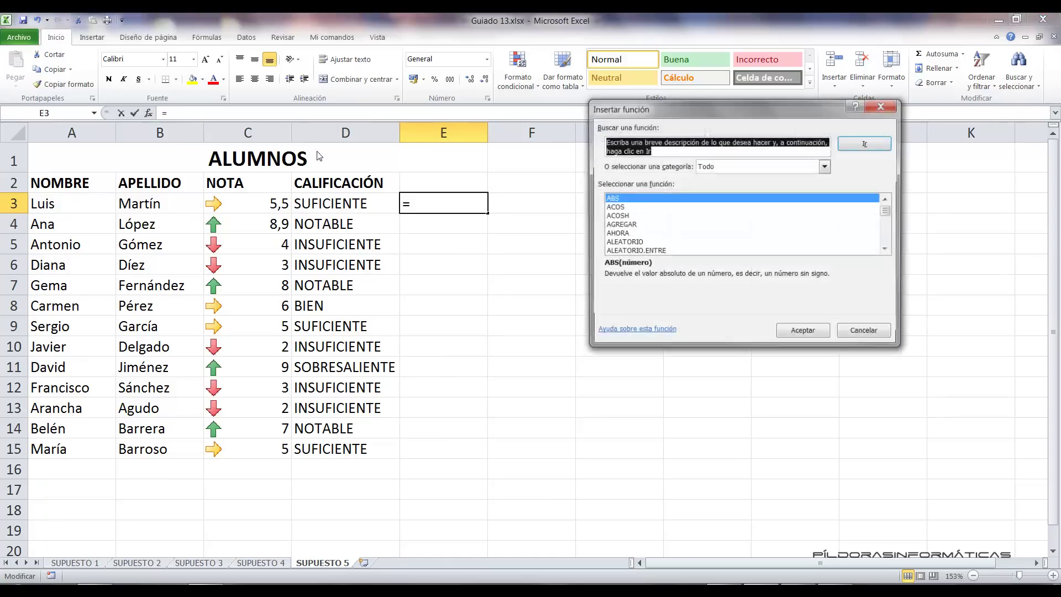
click(824, 167)
click(730, 179)
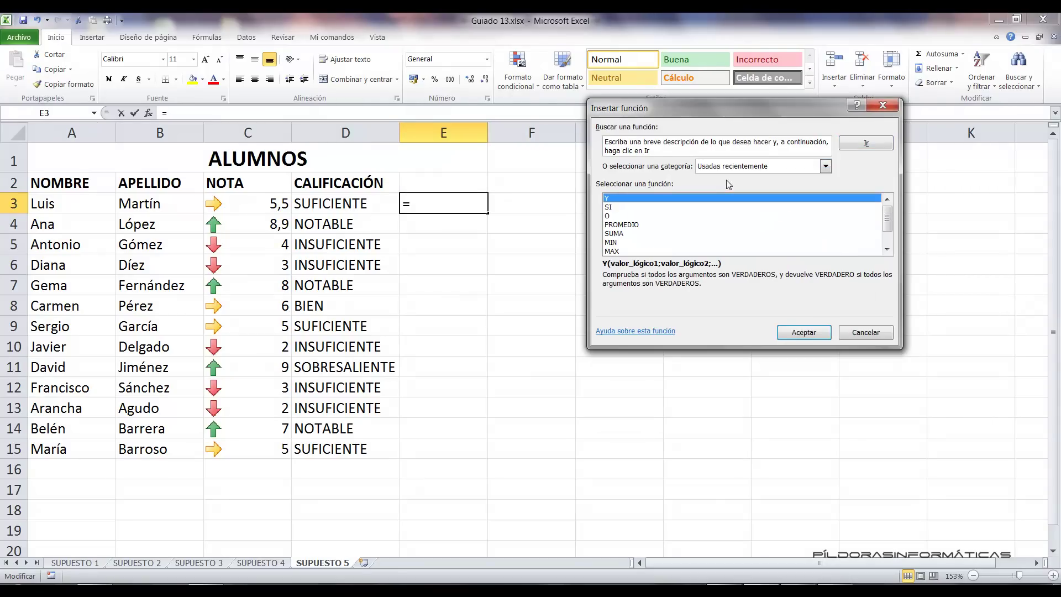
click(615, 208)
click(806, 332)
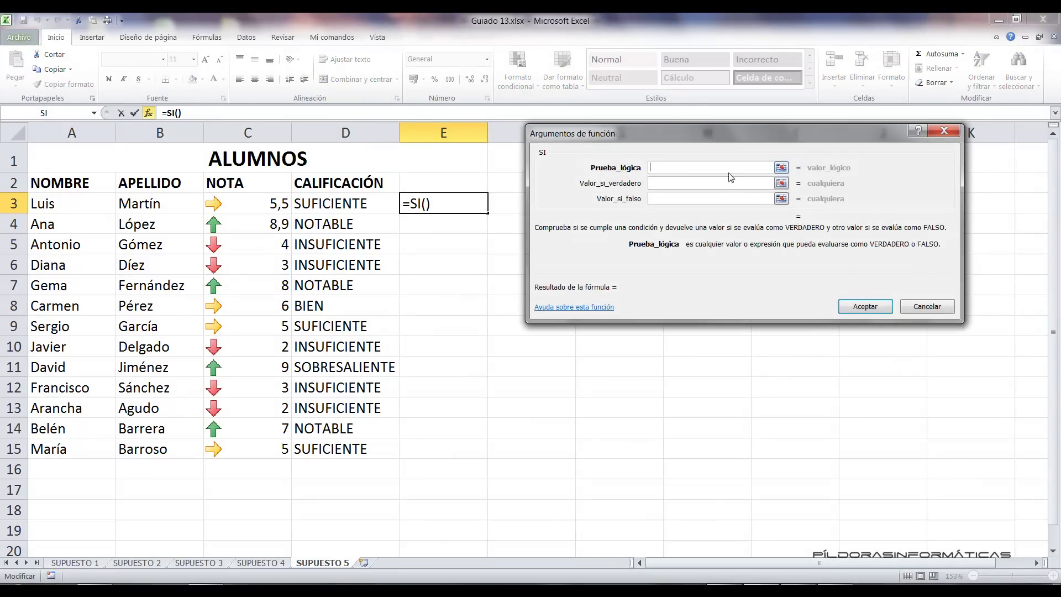
Set the SI arguments in E3 to test C3<5 and return "INSUFICIENTE" when true.
click(260, 205)
text(<5)
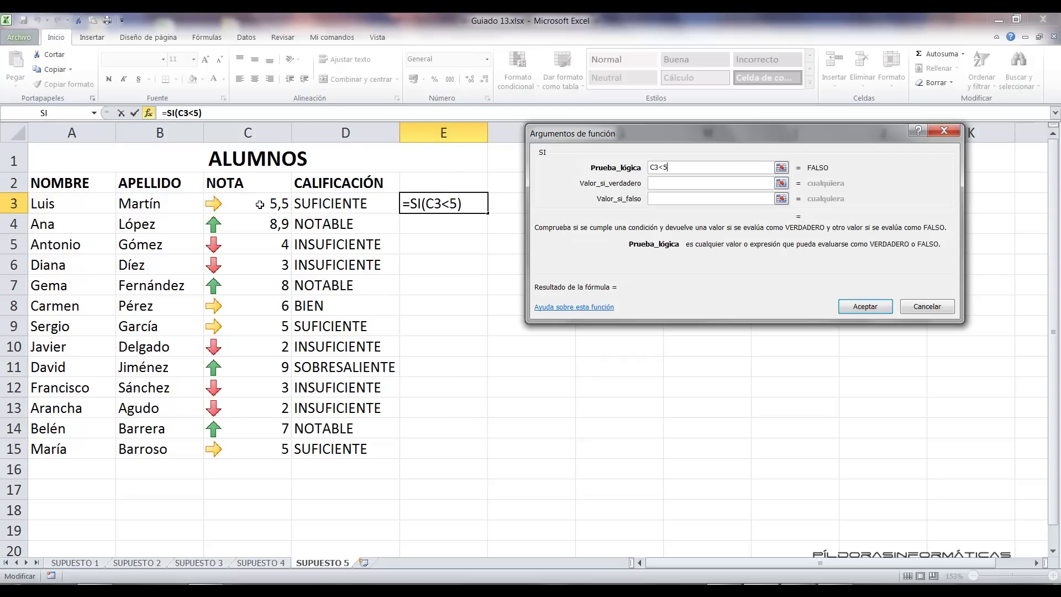
click(704, 187)
text(INSUFICINE)
text(TE)
key(BackSpace)
key(BackSpace)
key(BackSpace)
key(BackSpace)
key(BackSpace)
text(IENTE)
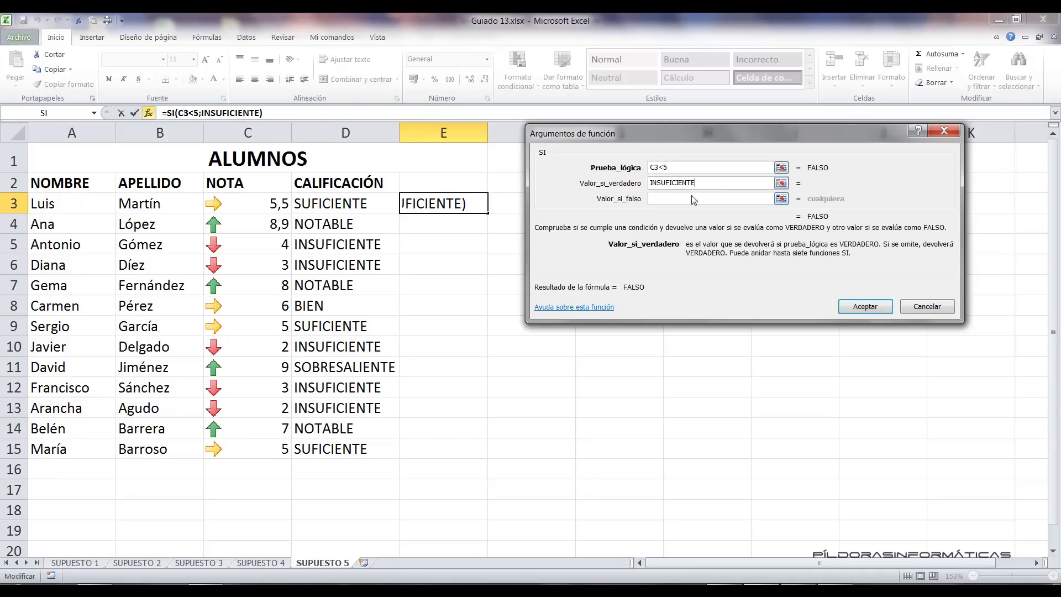
click(692, 199)
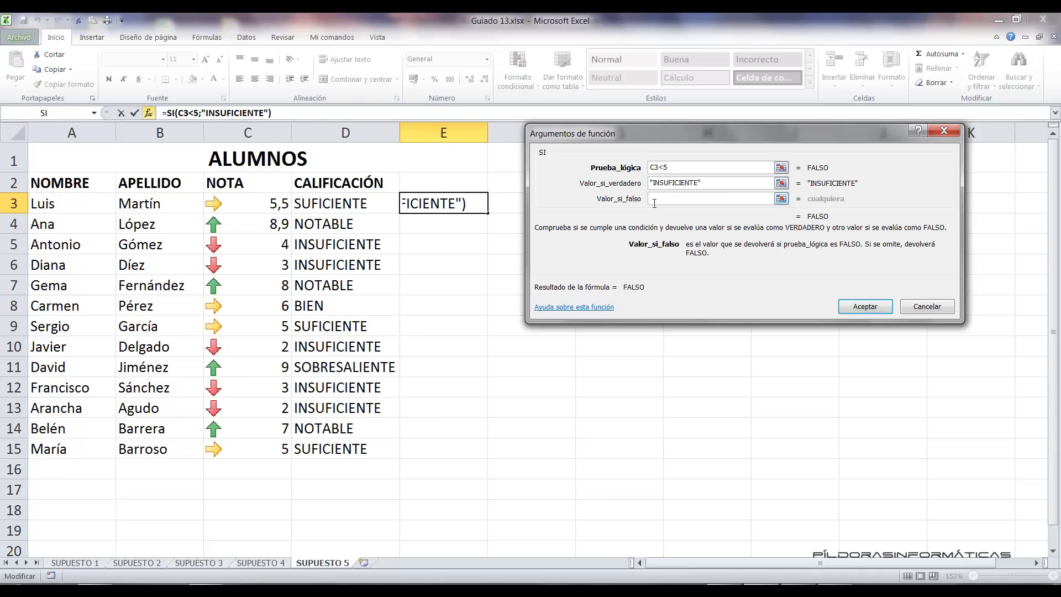
Nest a second SI as the false value in E3, testing C3<6 and returning "SUFICIENTE" when true.
click(94, 112)
click(25, 131)
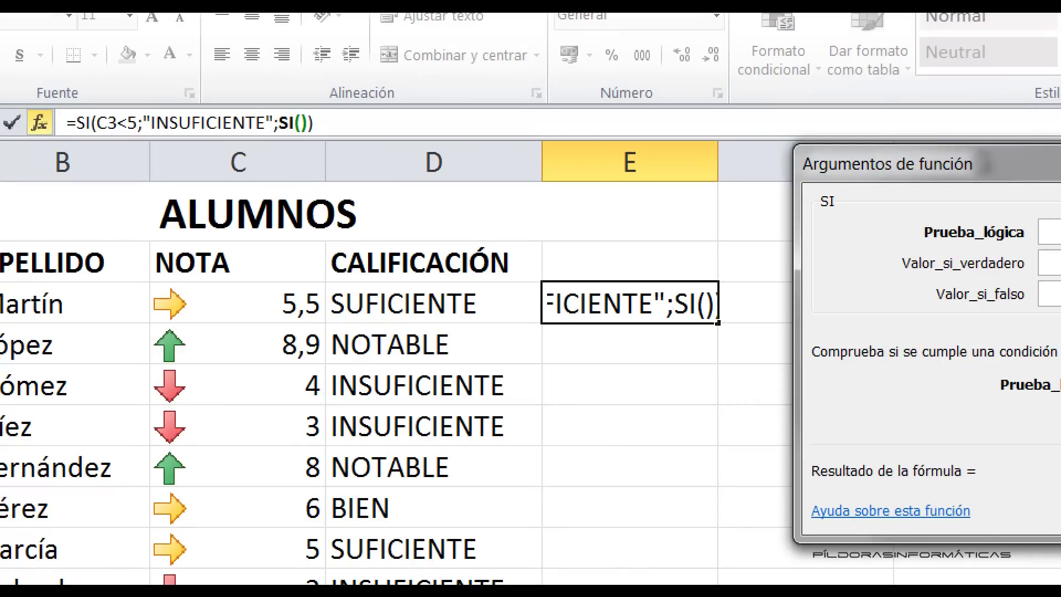
drag(275, 125, 274, 177)
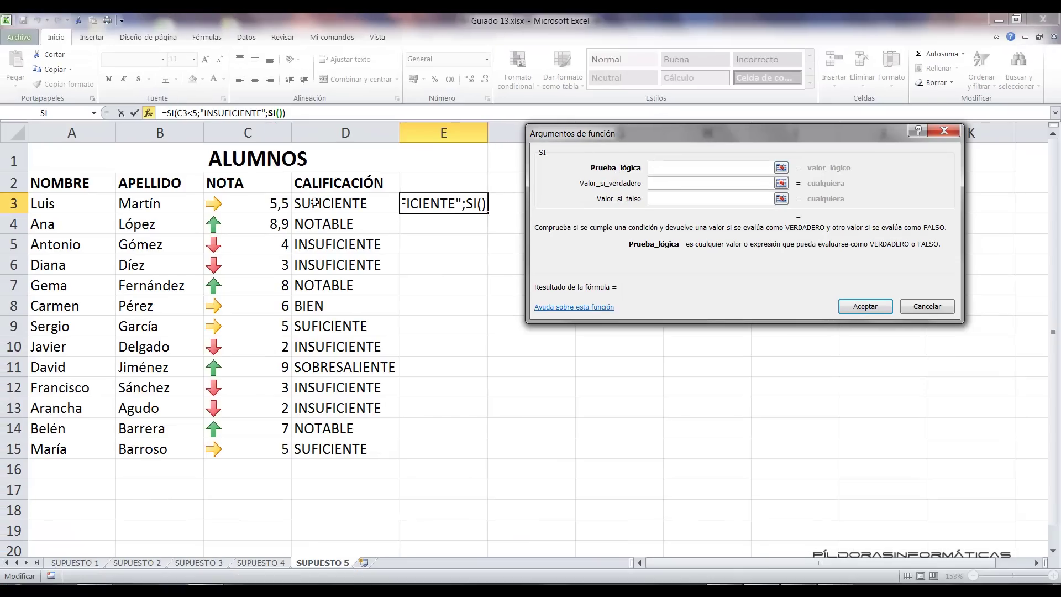
click(281, 205)
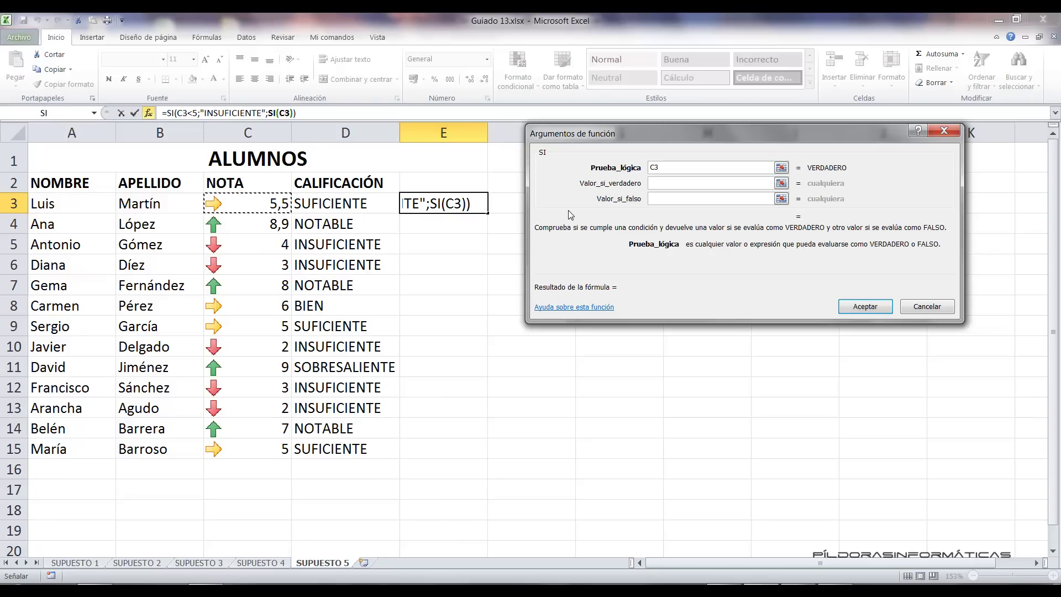
text(<6)
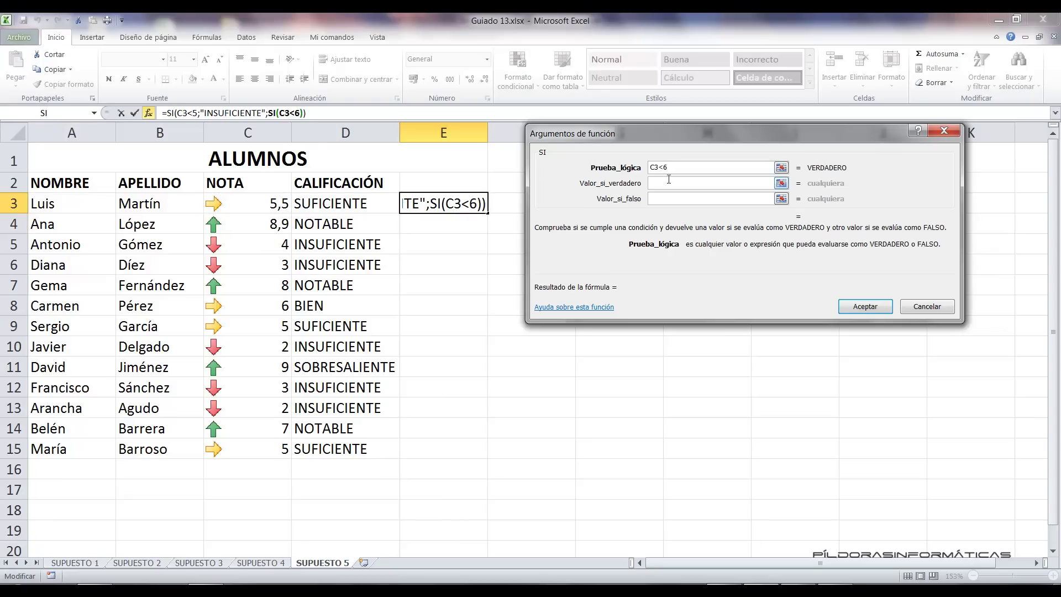
click(669, 180)
text(IF)
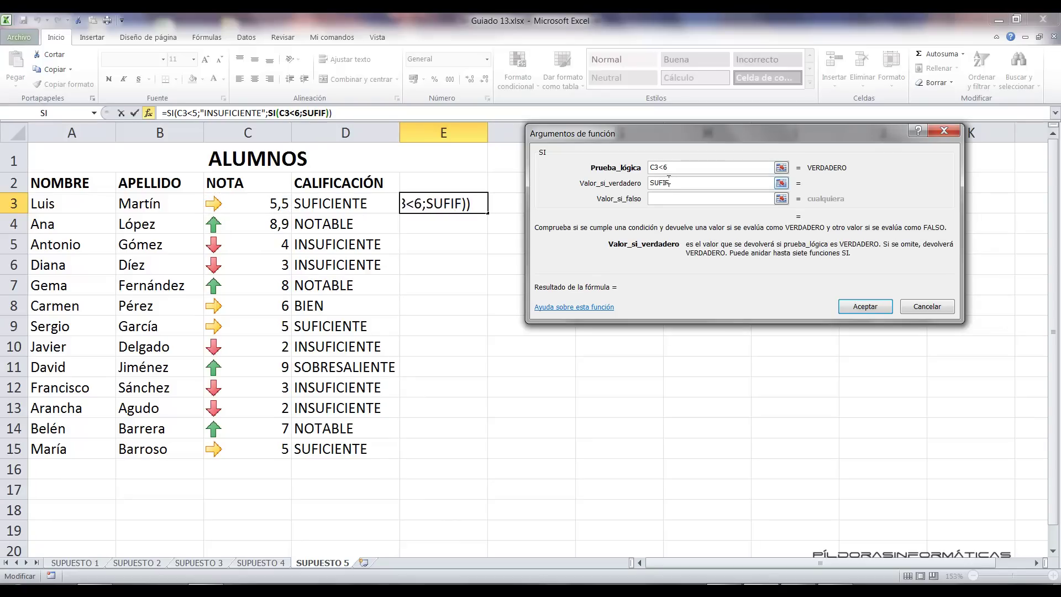
text(IENTE)
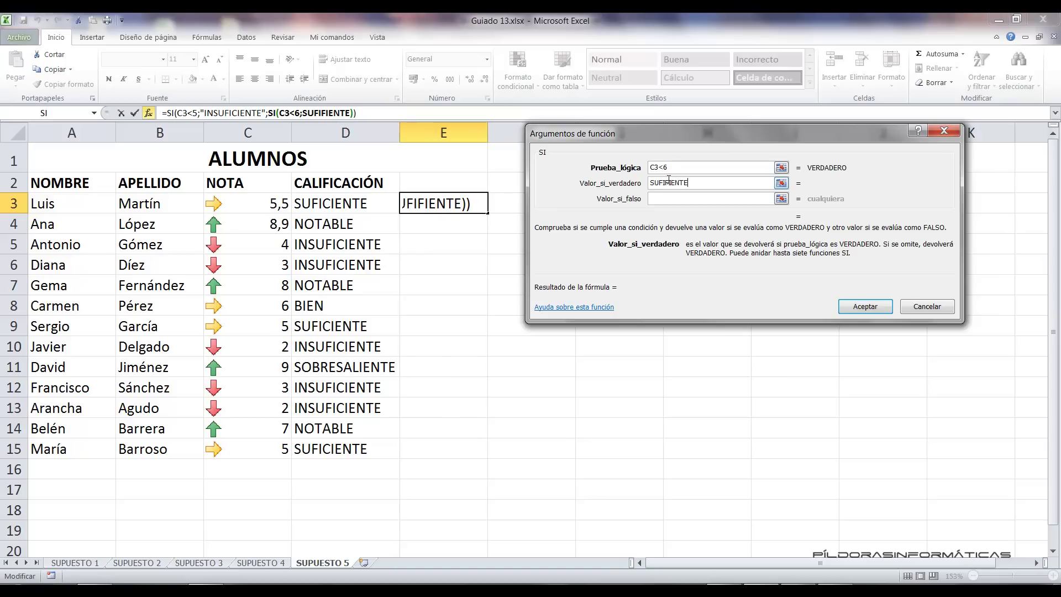
click(684, 200)
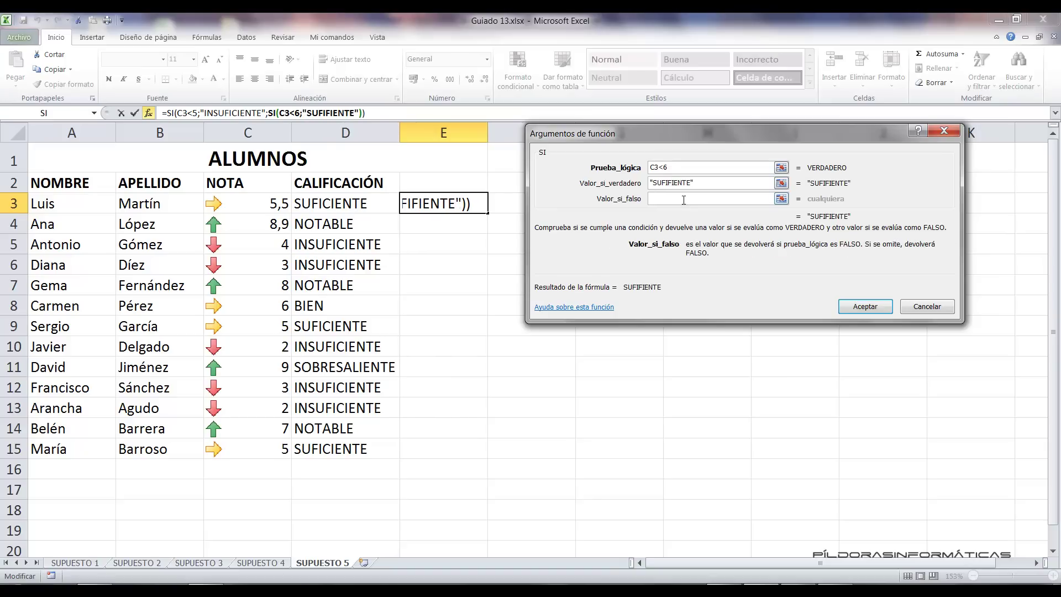
click(686, 182)
key(BackSpace)
text(C)
click(676, 199)
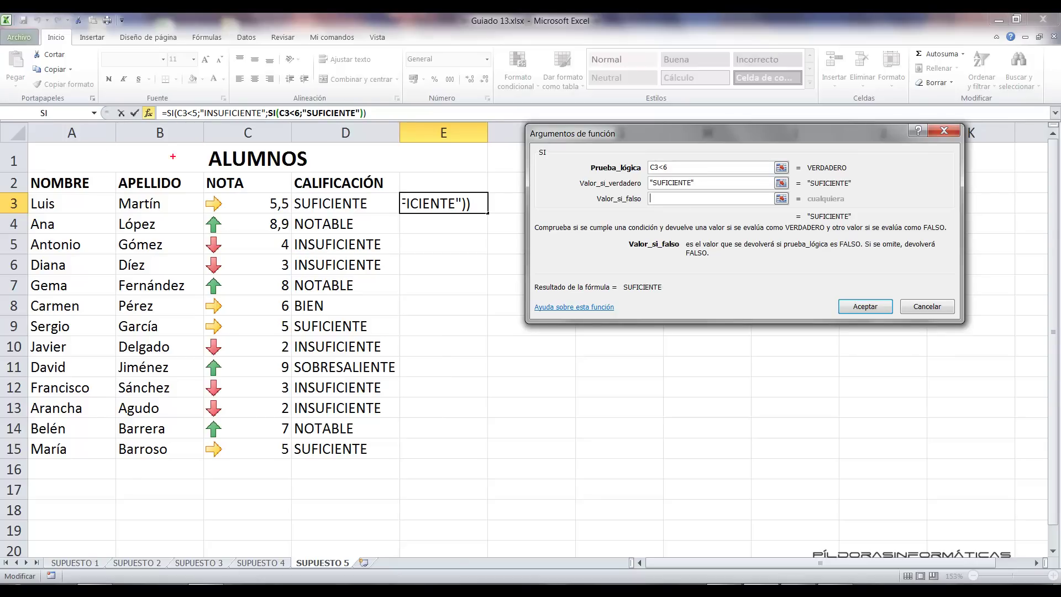
drag(1, 102, 104, 128)
drag(41, 122, 86, 349)
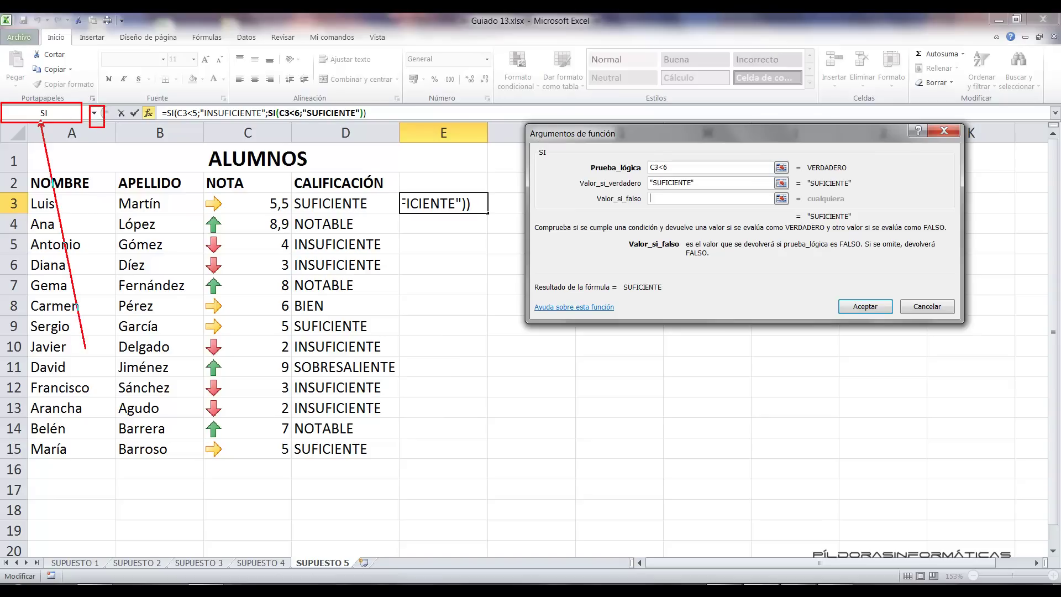
key(Escape)
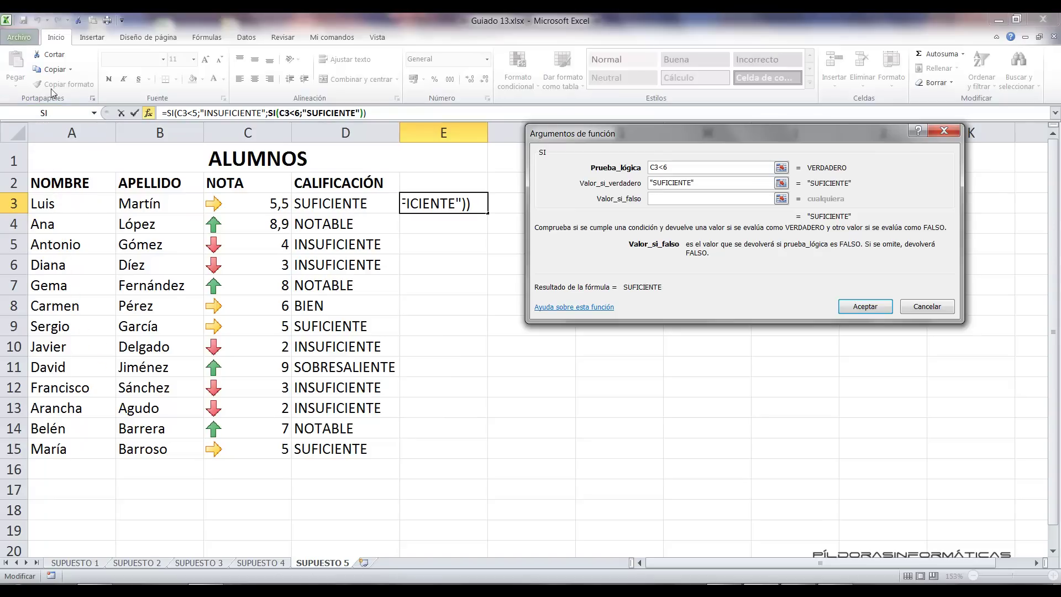
Nest a third SI as the false value in E3, testing C3<7 and returning "BIEN" when true.
click(44, 113)
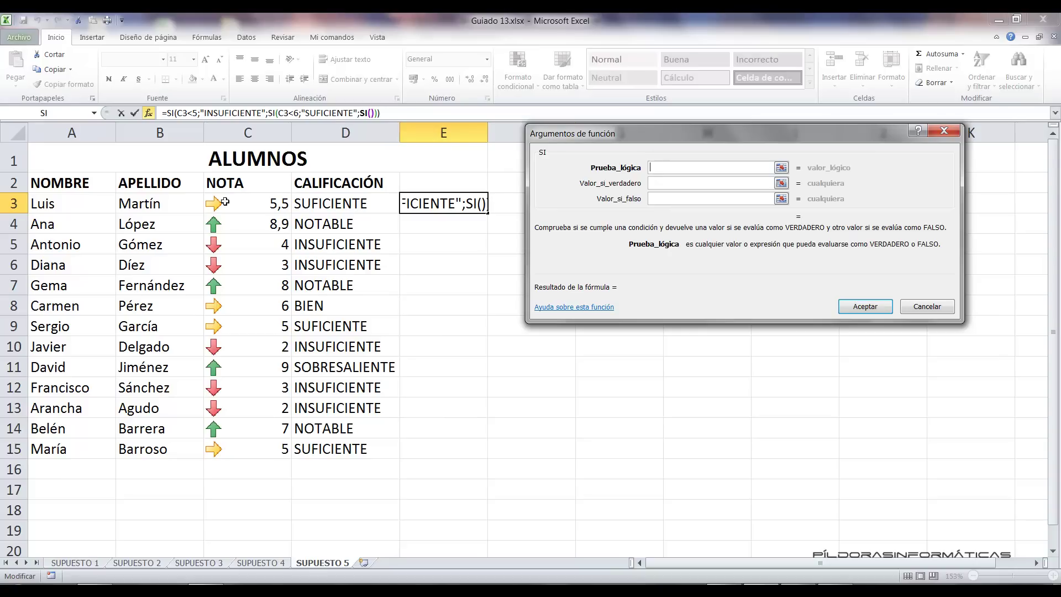
click(257, 205)
text(<)
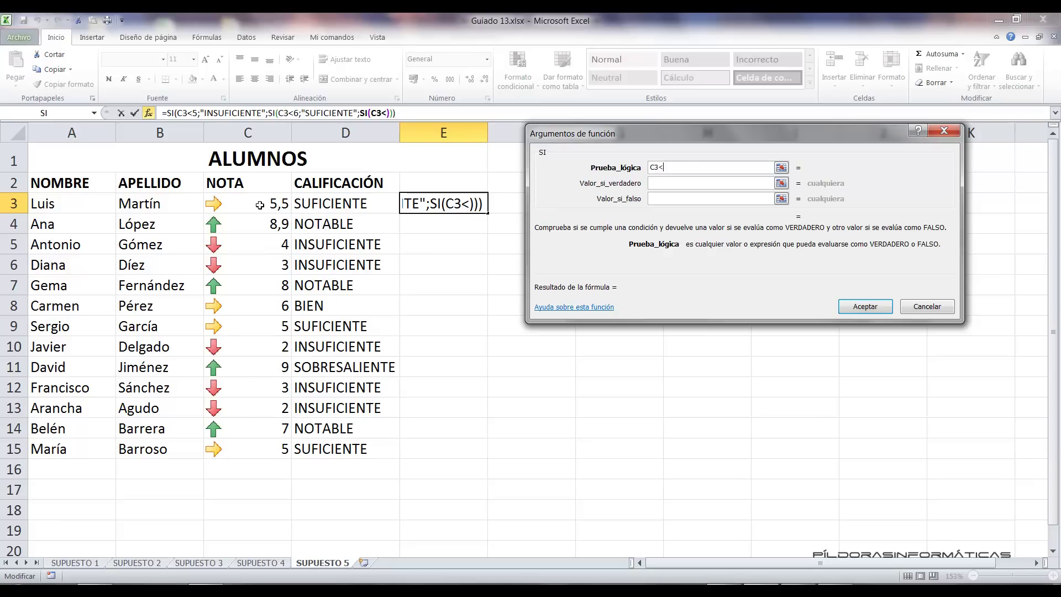
text(7)
click(690, 182)
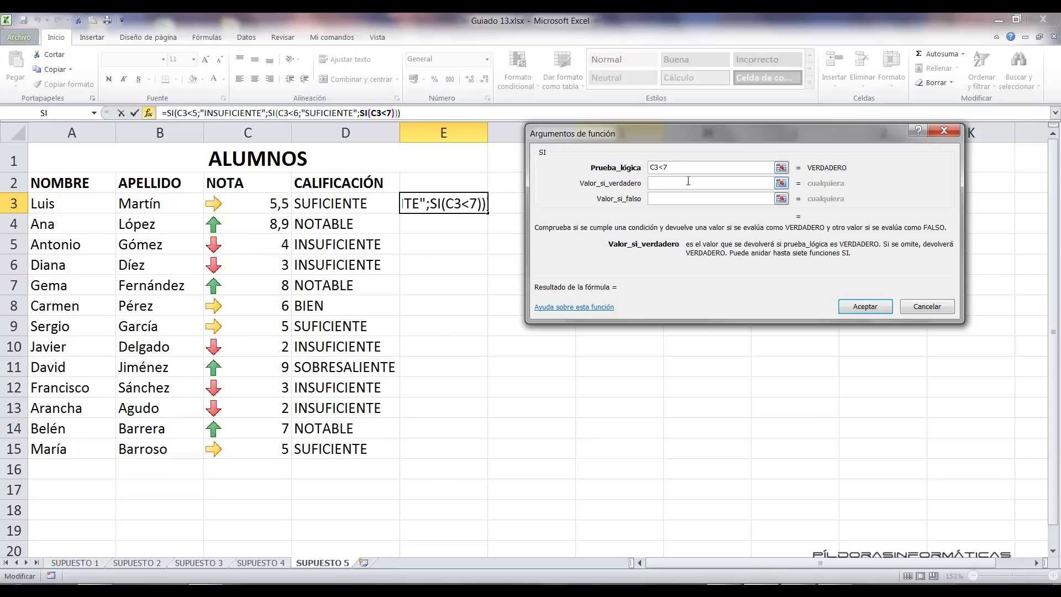
text(BIEN)
click(663, 199)
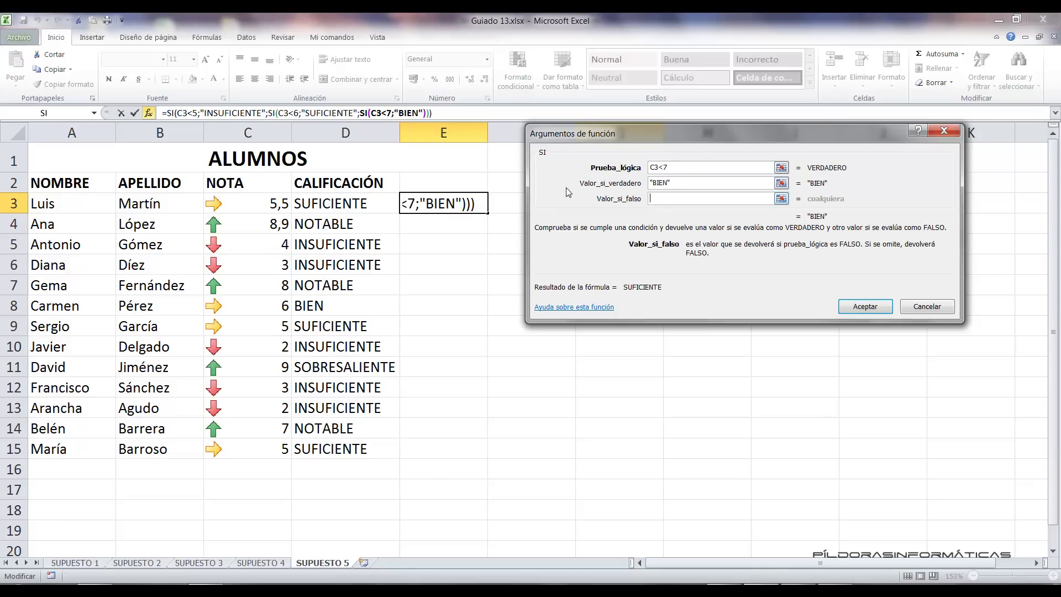
Nest a fourth SI in E3 that returns "NOTABLE" when C3<9 and "SOBRESALIENTE" otherwise, and accept the formula.
click(52, 115)
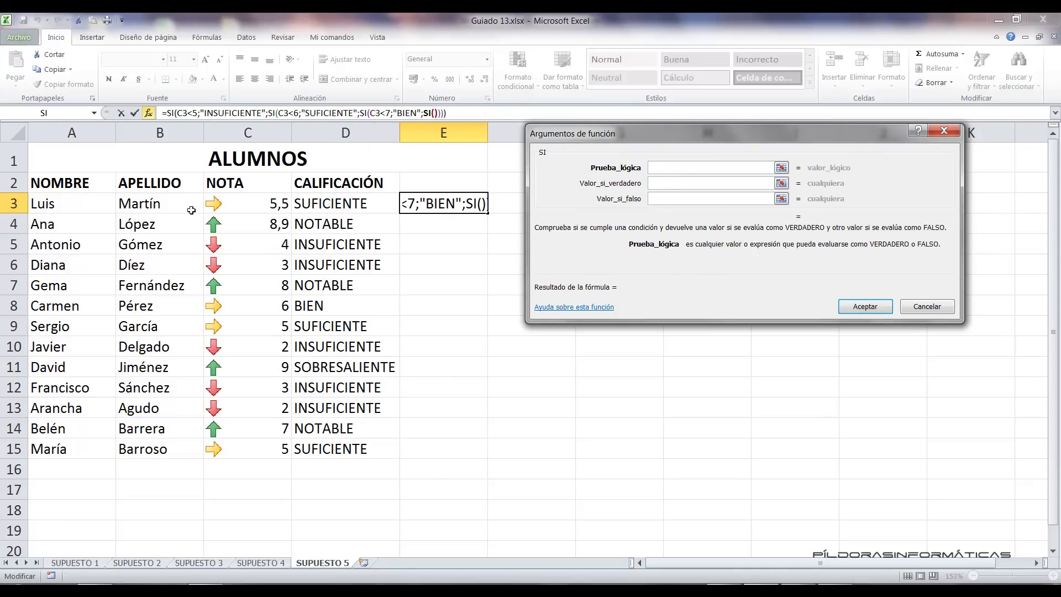
click(232, 203)
text(<9)
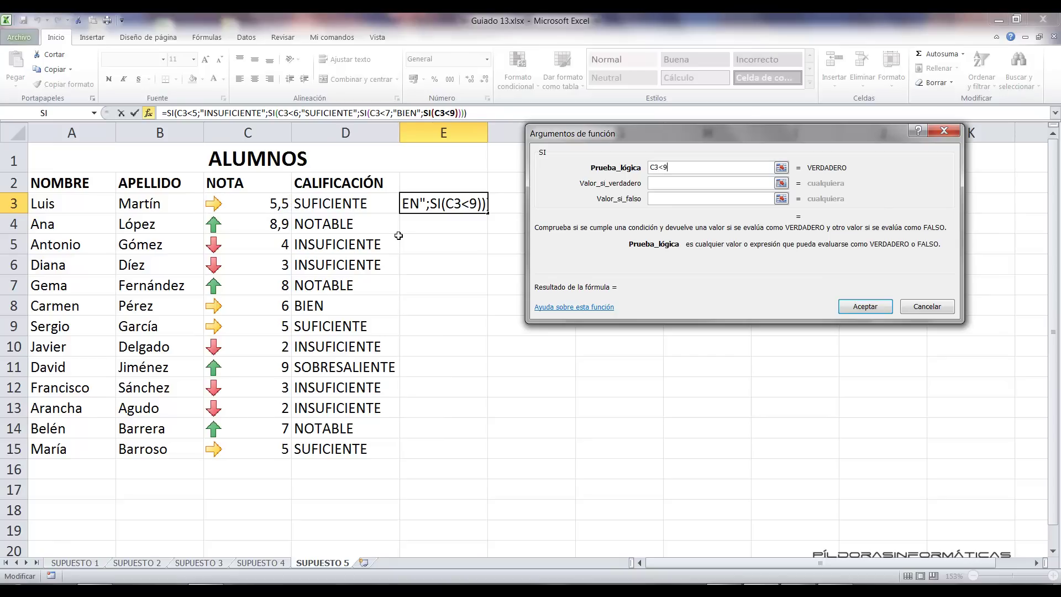
click(660, 182)
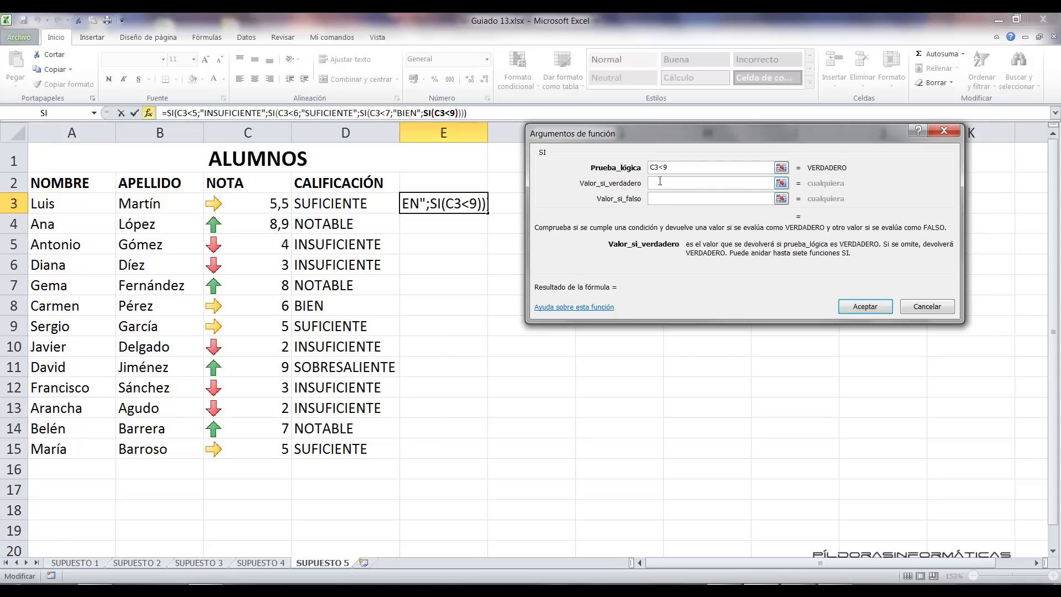
text(NOTABLE)
click(675, 202)
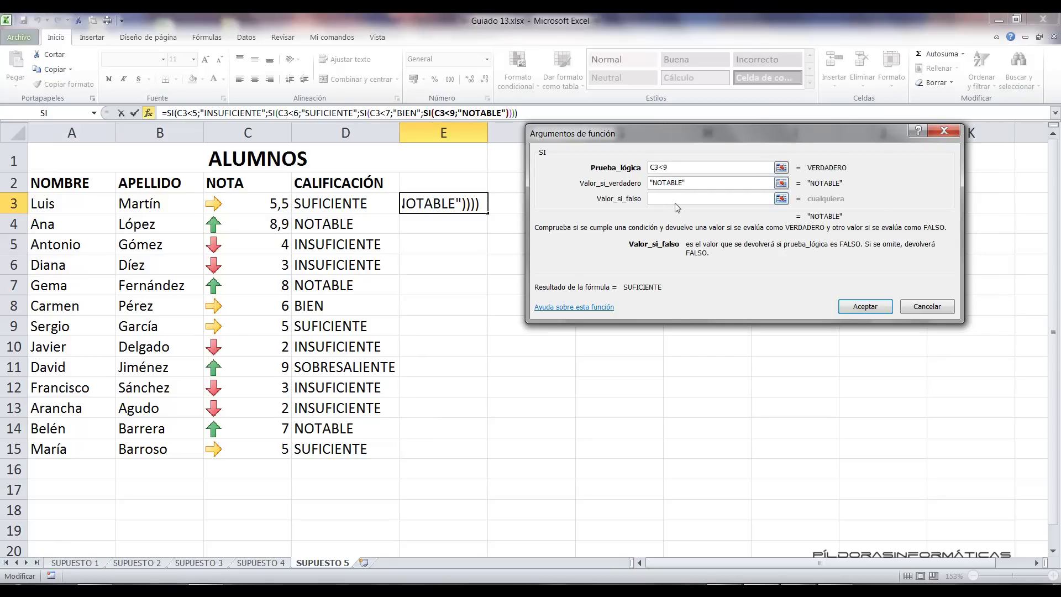
text(SOBRESALIENTE)
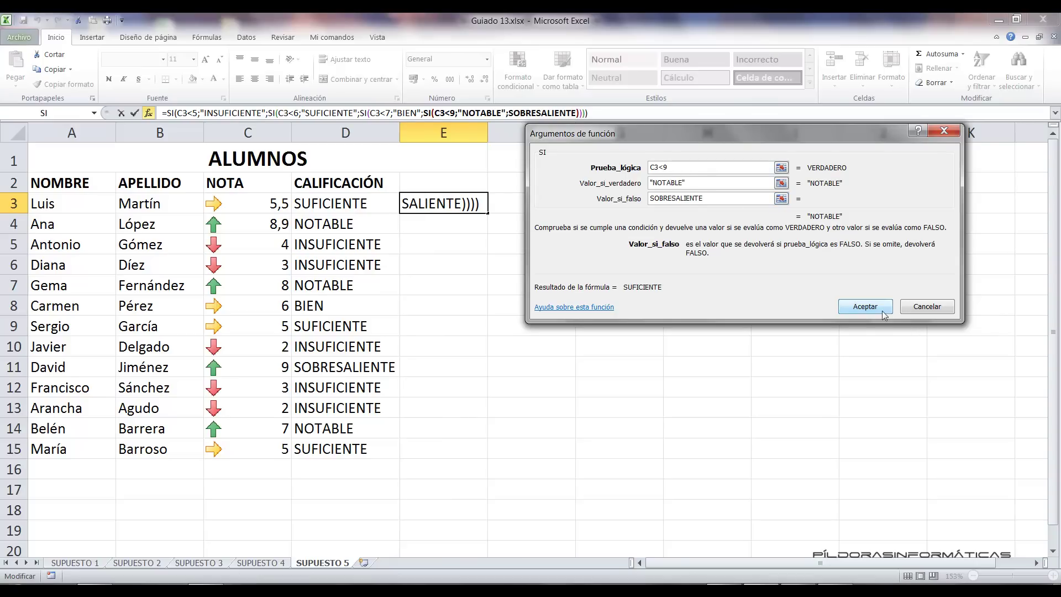
click(857, 302)
Fill the E3 formula down to E15 and autofit the width of column E.
drag(488, 213, 426, 450)
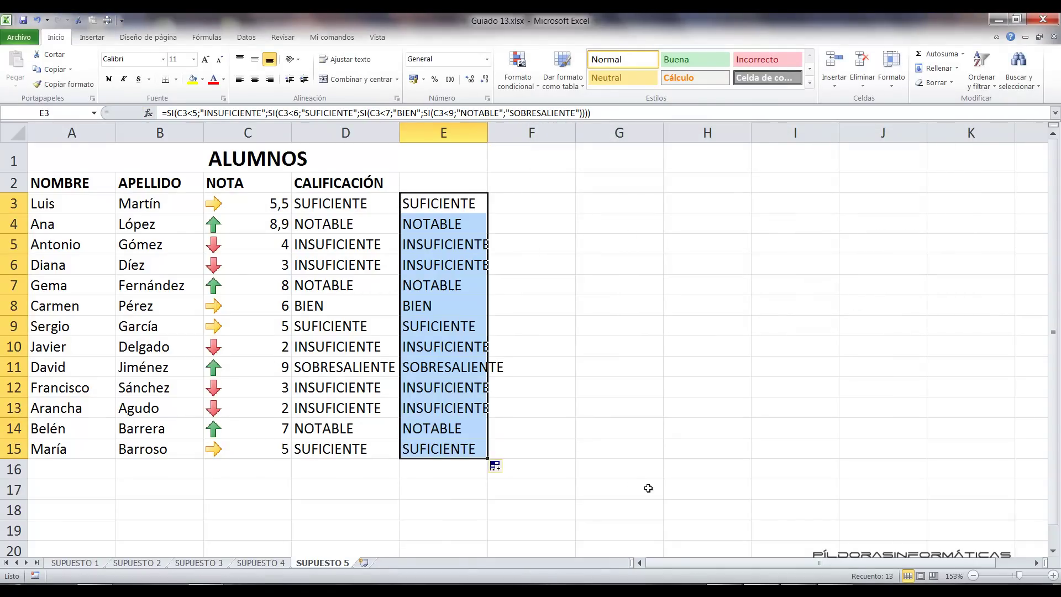
double_click(487, 132)
click(645, 215)
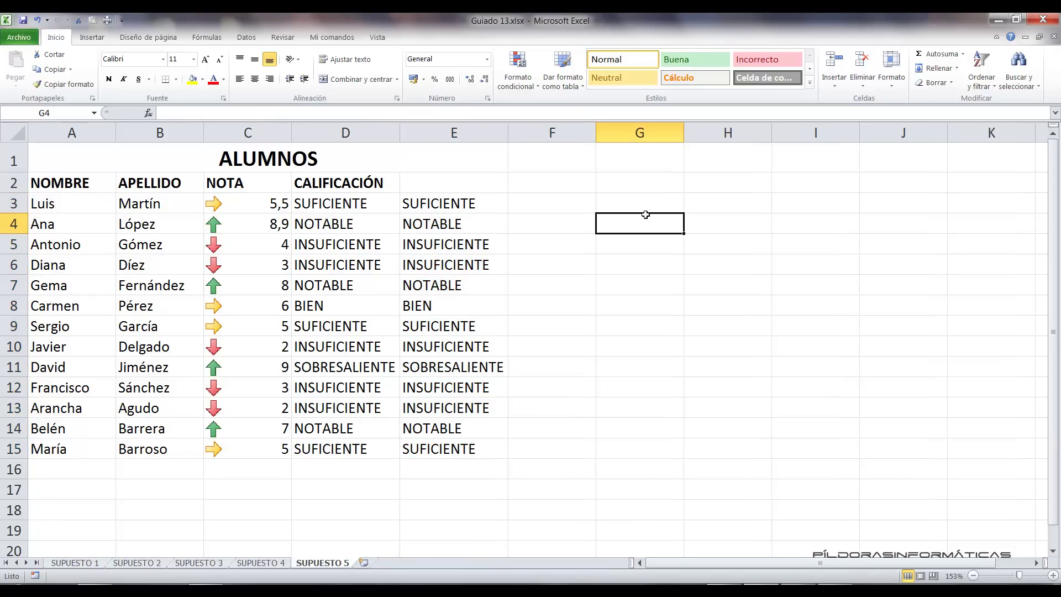